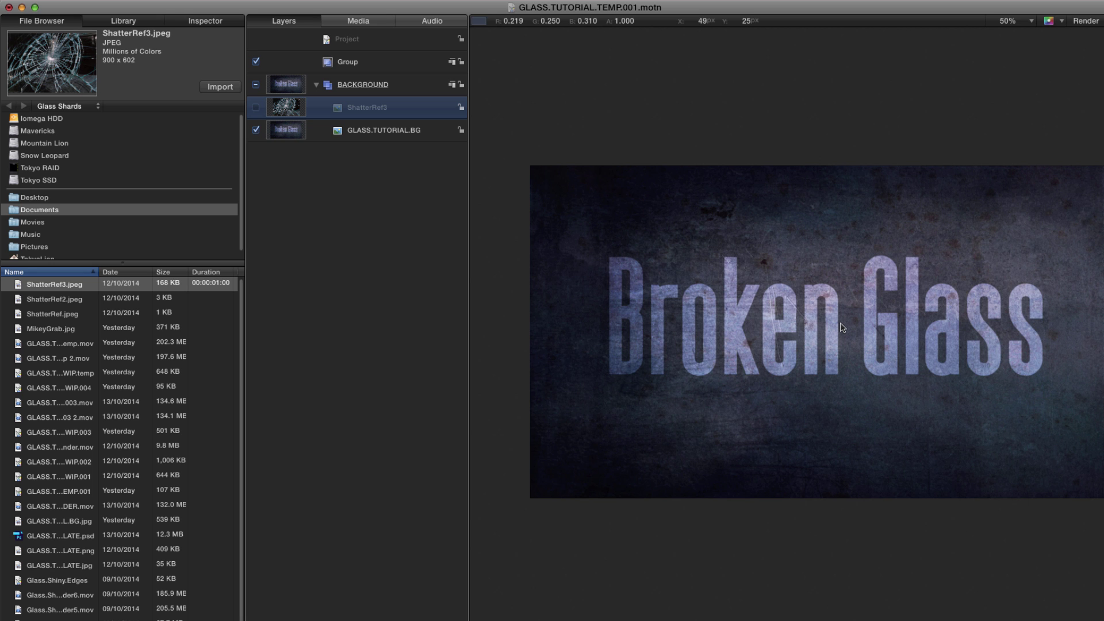
# Preview the ShatterRef3 reference image by making its layer visible, and hide the layer again.
pyautogui.click(256, 108)
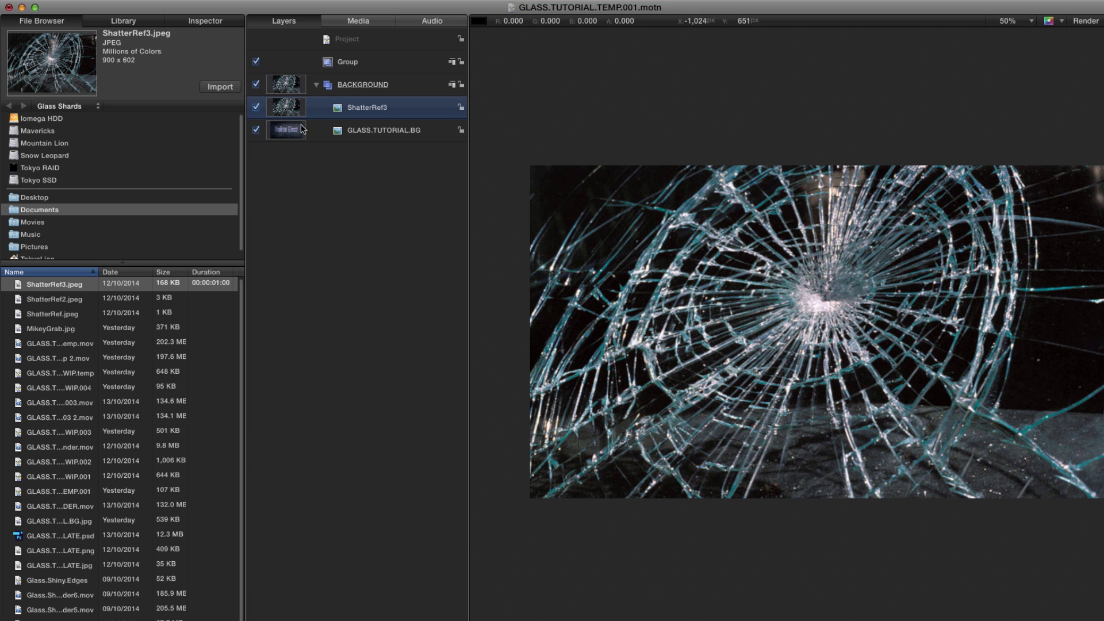
pyautogui.click(257, 108)
# Draw a closed seven-point Bezier glass shard in the empty Group over the word Broken, with smooth curve points on its upper and left edges.
pyautogui.click(357, 58)
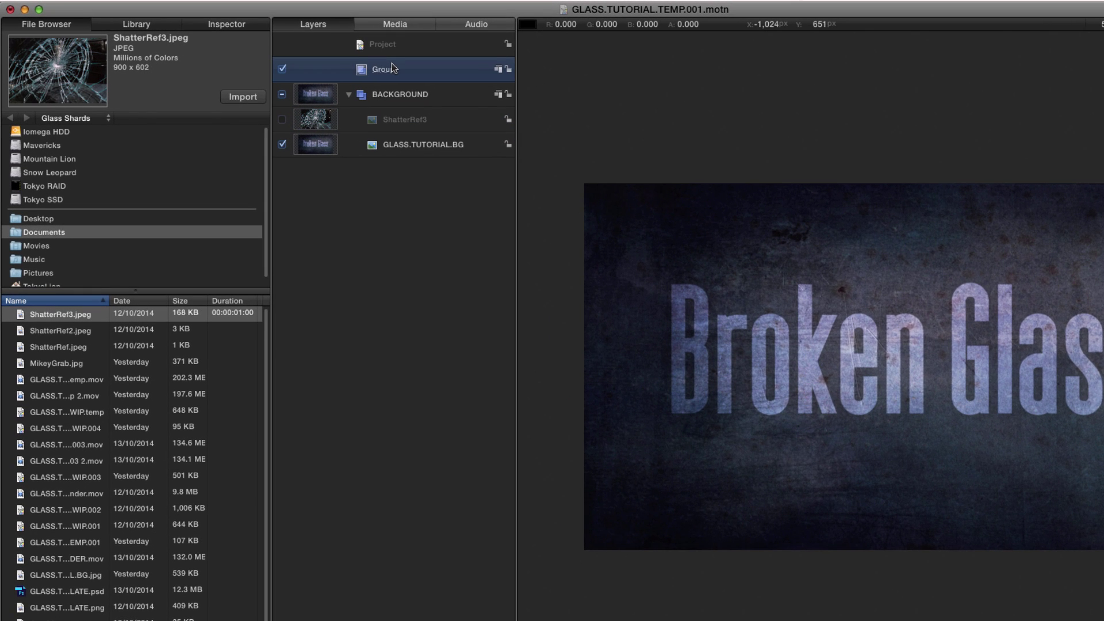
pyautogui.hotkey('shift', 'z')
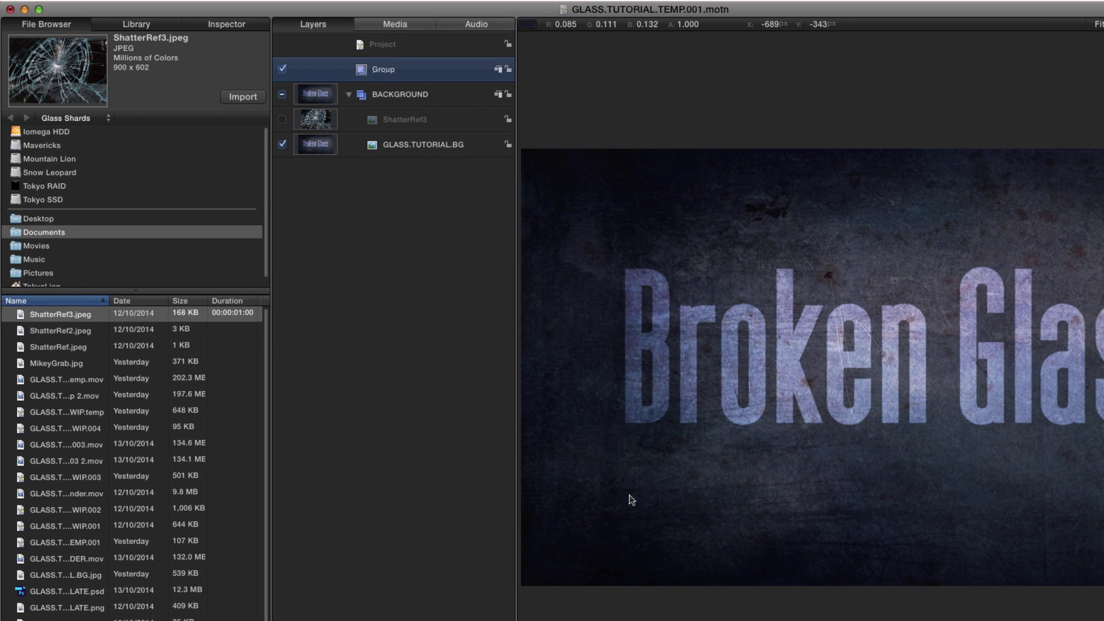
pyautogui.press('super+3')
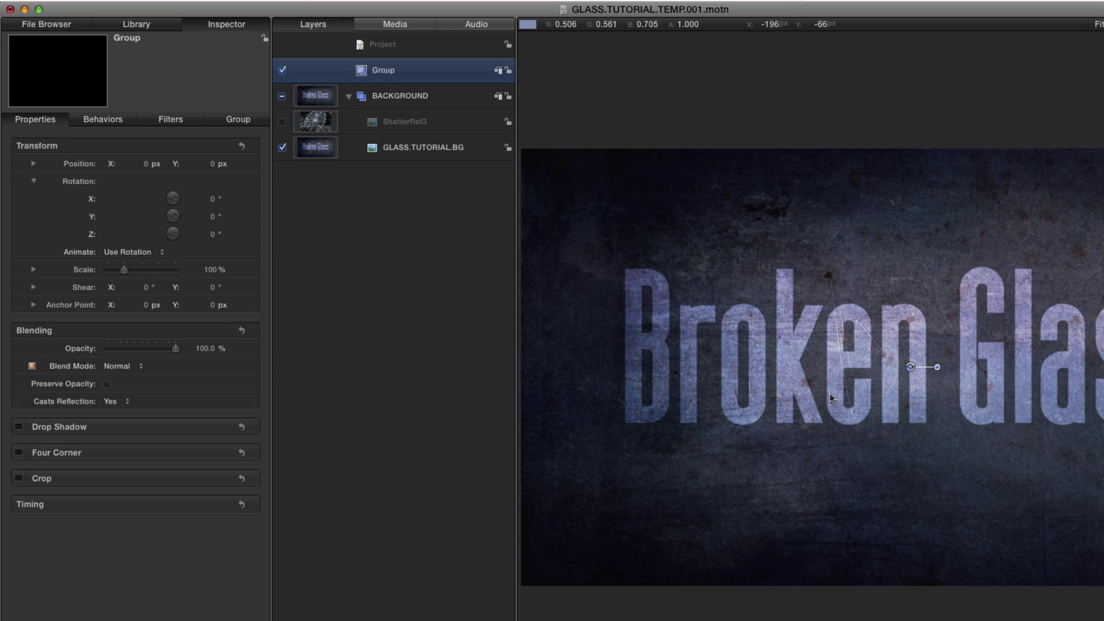
pyautogui.press('b')
pyautogui.press('F7')
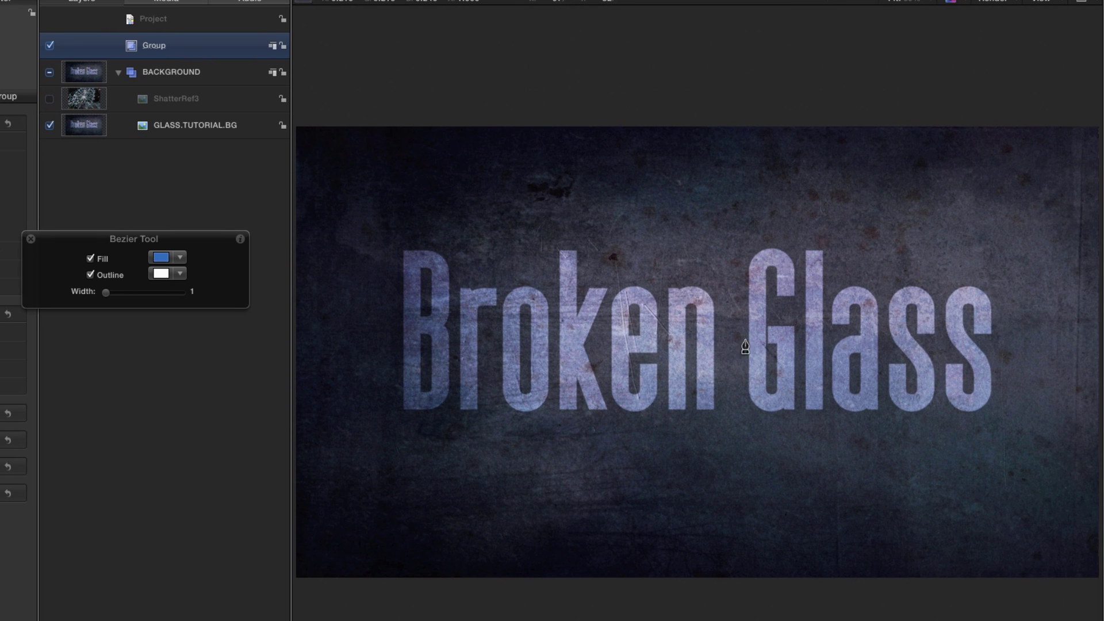
pyautogui.click(722, 339)
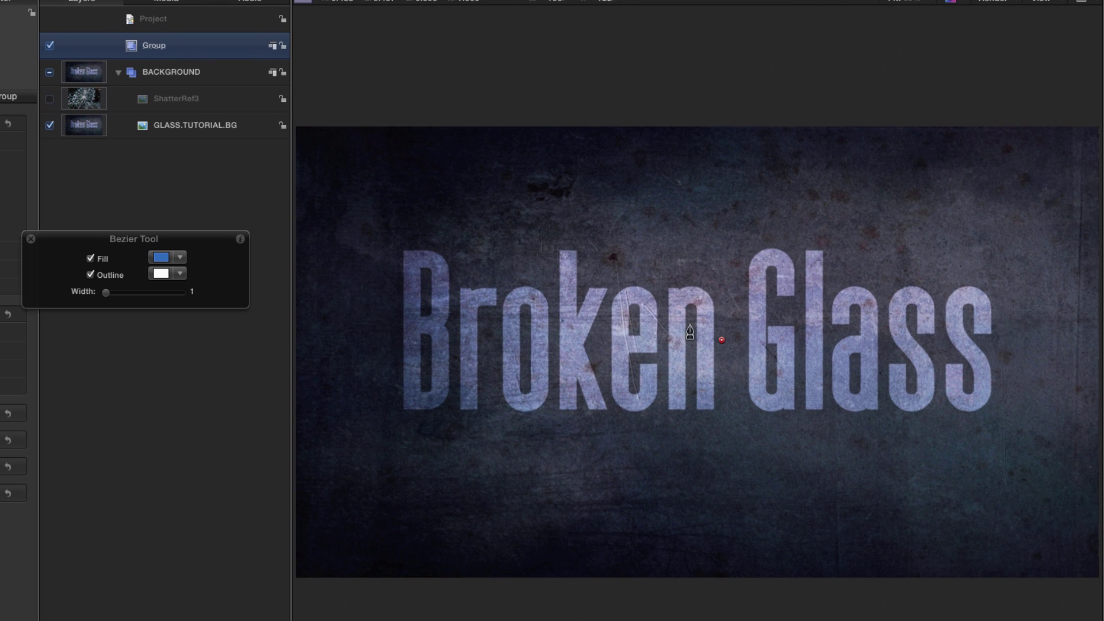
pyautogui.moveTo(591, 301); pyautogui.dragTo(543, 282)
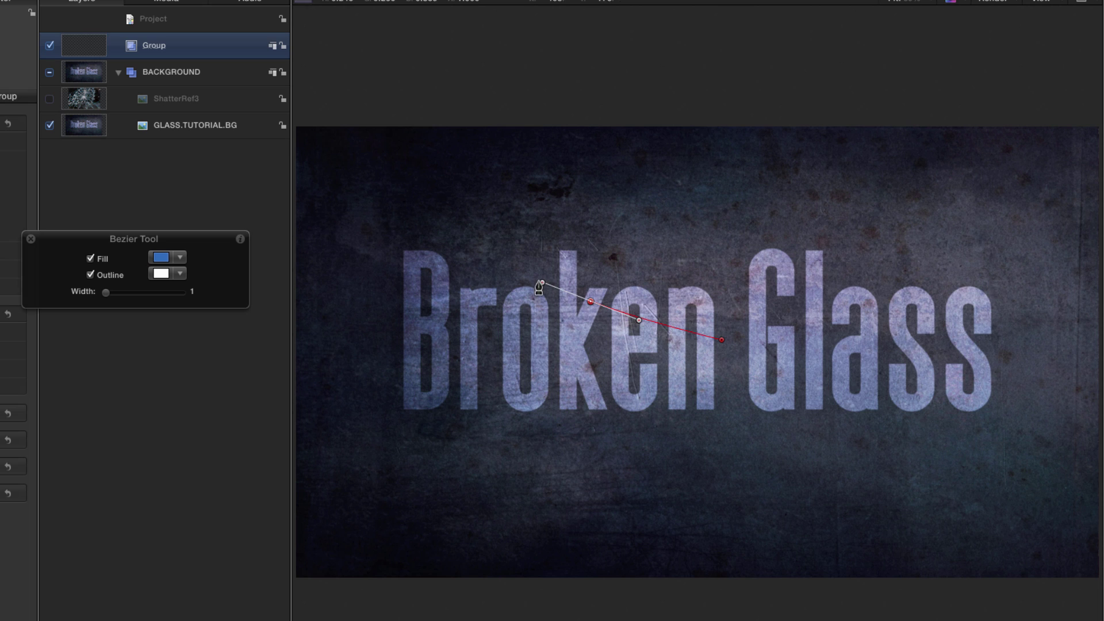
pyautogui.click(392, 247)
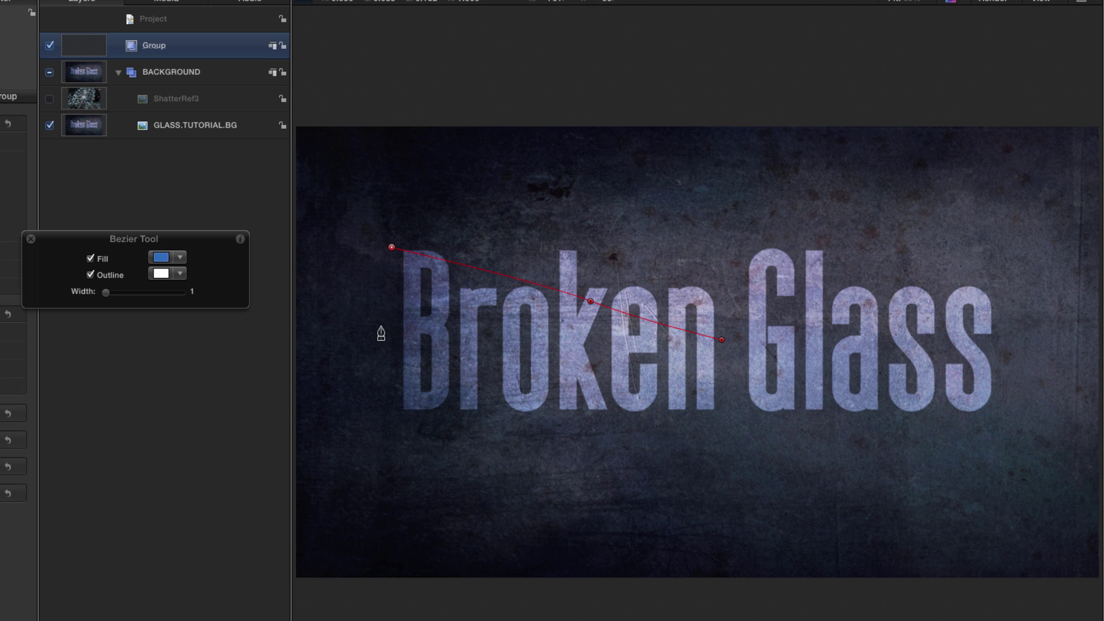
pyautogui.moveTo(376, 320); pyautogui.dragTo(376, 349)
pyautogui.click(386, 459)
pyautogui.click(578, 370)
pyautogui.click(670, 382)
pyautogui.click(722, 340)
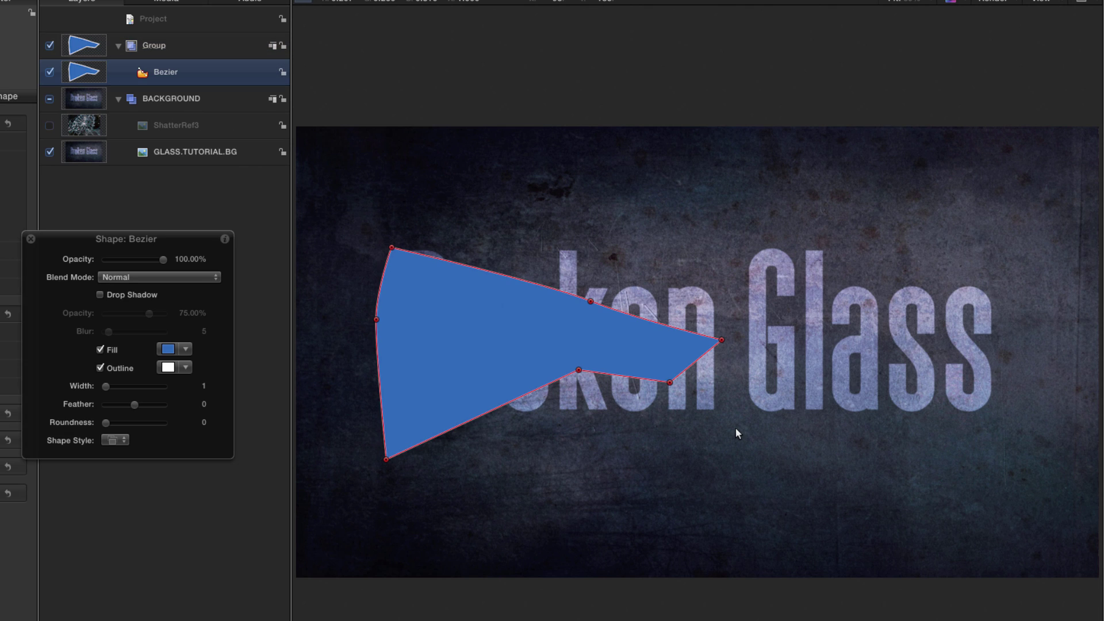
pyautogui.click(31, 239)
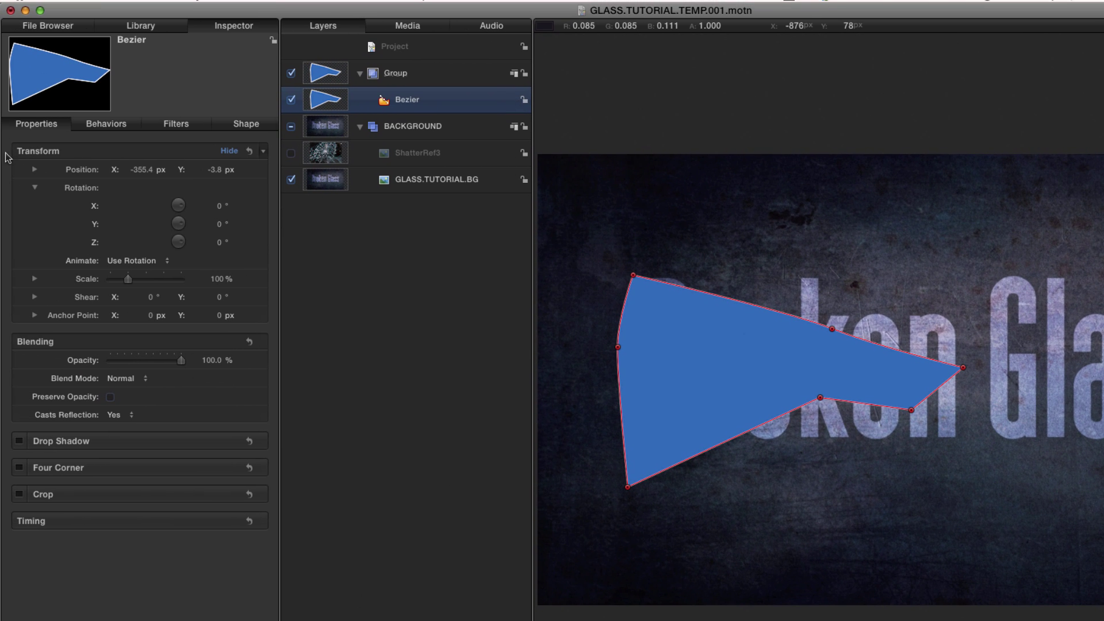
# Reset the Bezier shard's transform, and move all its control points back over the word Broken, widening the shape slightly.
pyautogui.click(250, 151)
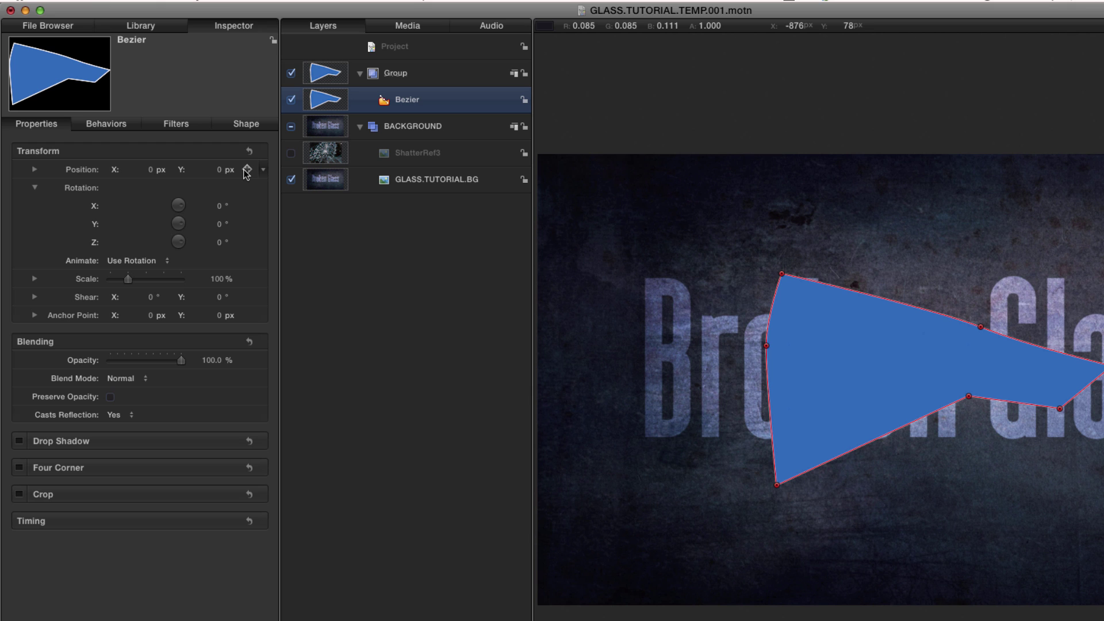
pyautogui.moveTo(708, 153); pyautogui.dragTo(910, 506)
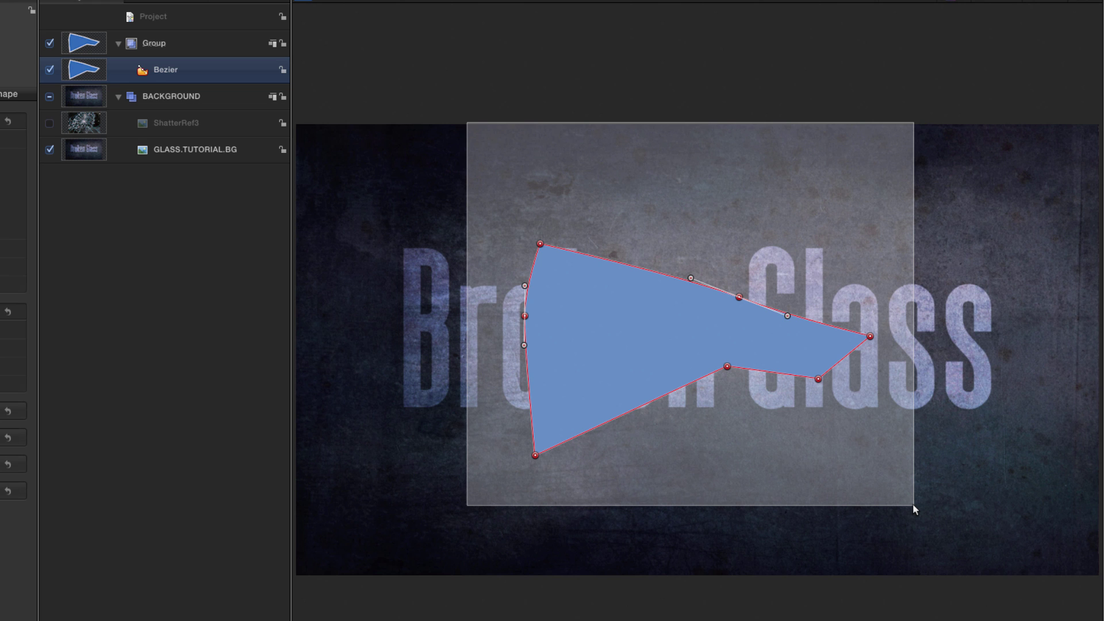
pyautogui.moveTo(914, 506); pyautogui.dragTo(914, 505)
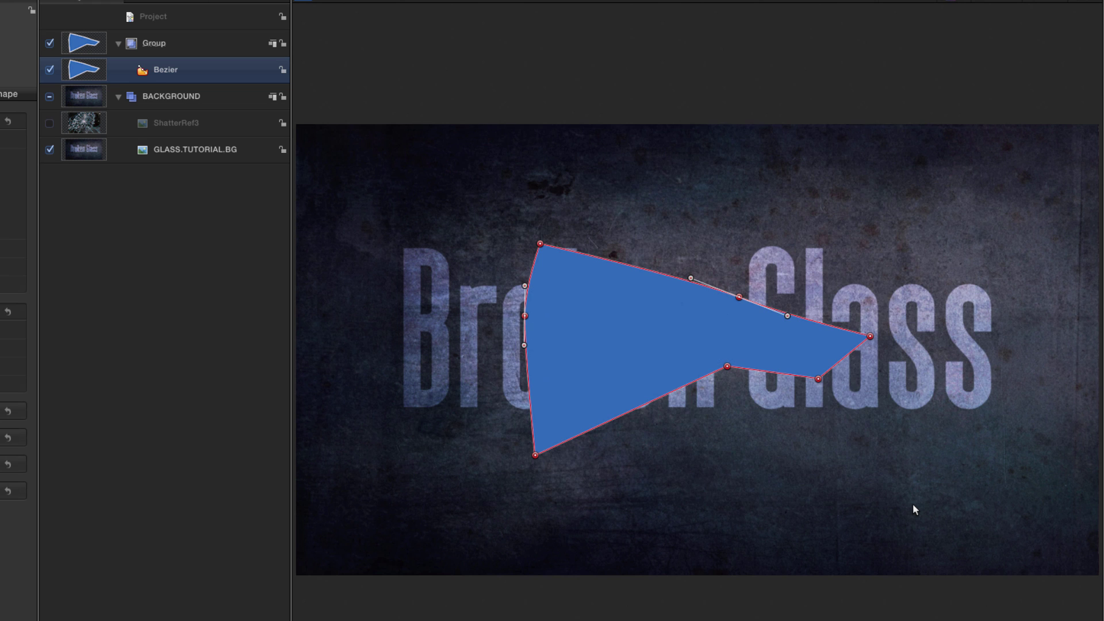
pyautogui.press('shift+super+8')
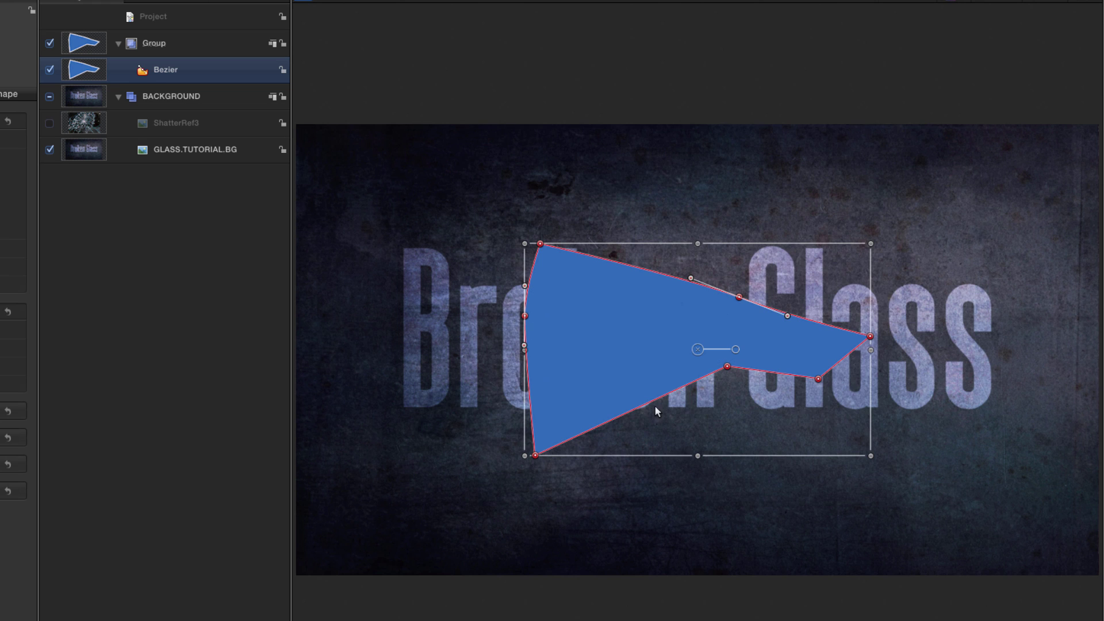
pyautogui.moveTo(871, 336); pyautogui.dragTo(710, 325)
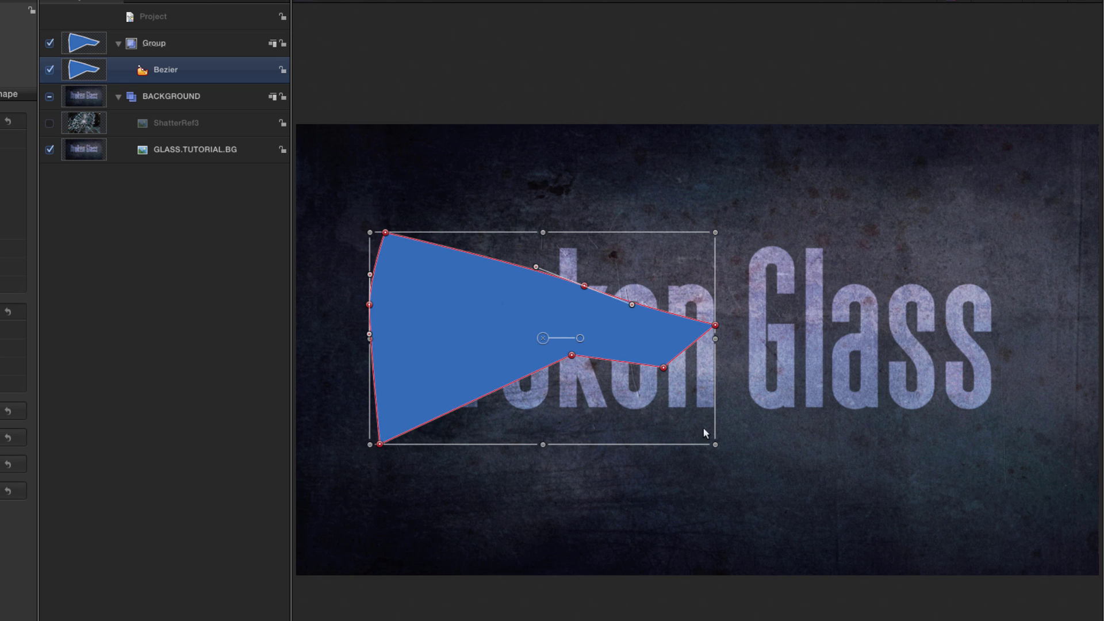
pyautogui.moveTo(716, 444); pyautogui.dragTo(750, 440)
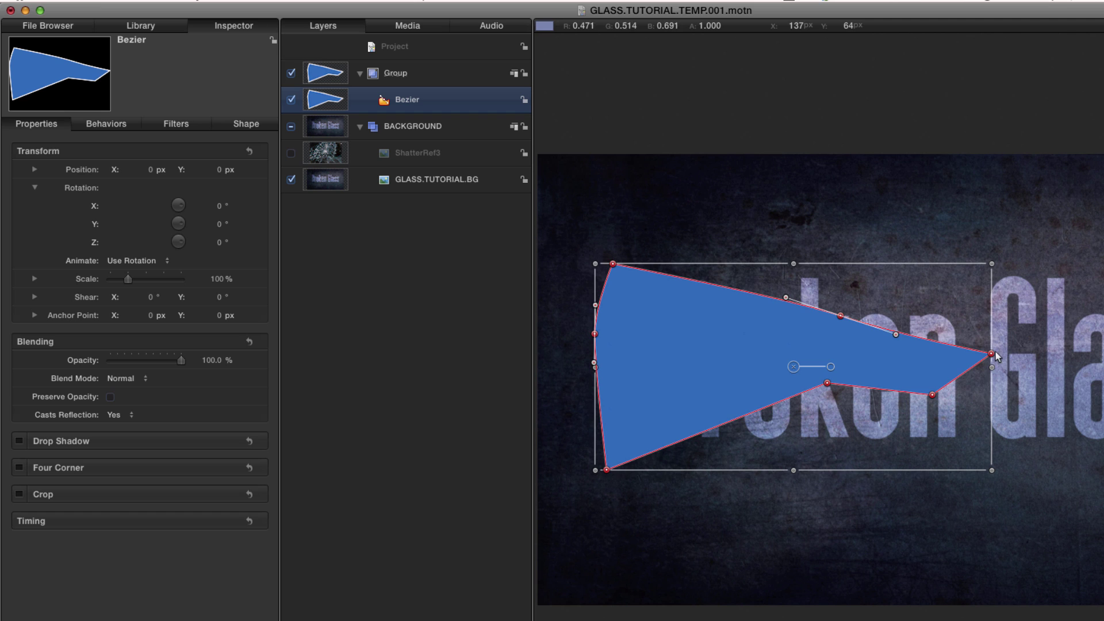
pyautogui.moveTo(994, 355)
pyautogui.mouseDown()
pyautogui.moveTo(970, 357)
pyautogui.moveTo(979, 359)
pyautogui.mouseUp()
pyautogui.doubleClick(977, 358)
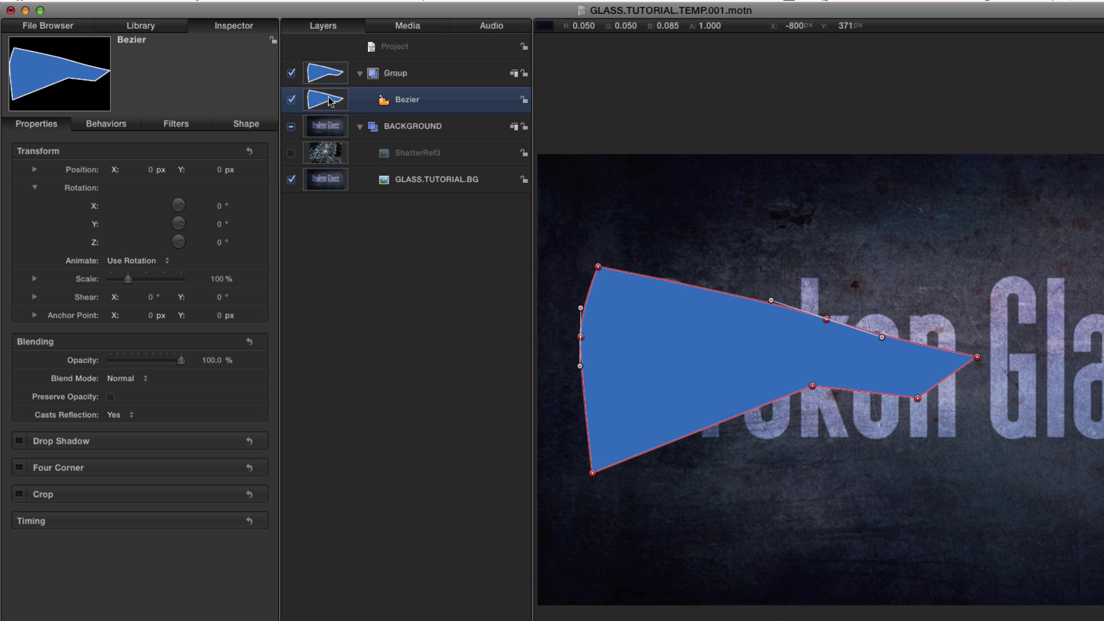
# Set the Bezier shard's fill mode to Gradient and apply the Grayscale gradient preset.
pyautogui.press('F4')
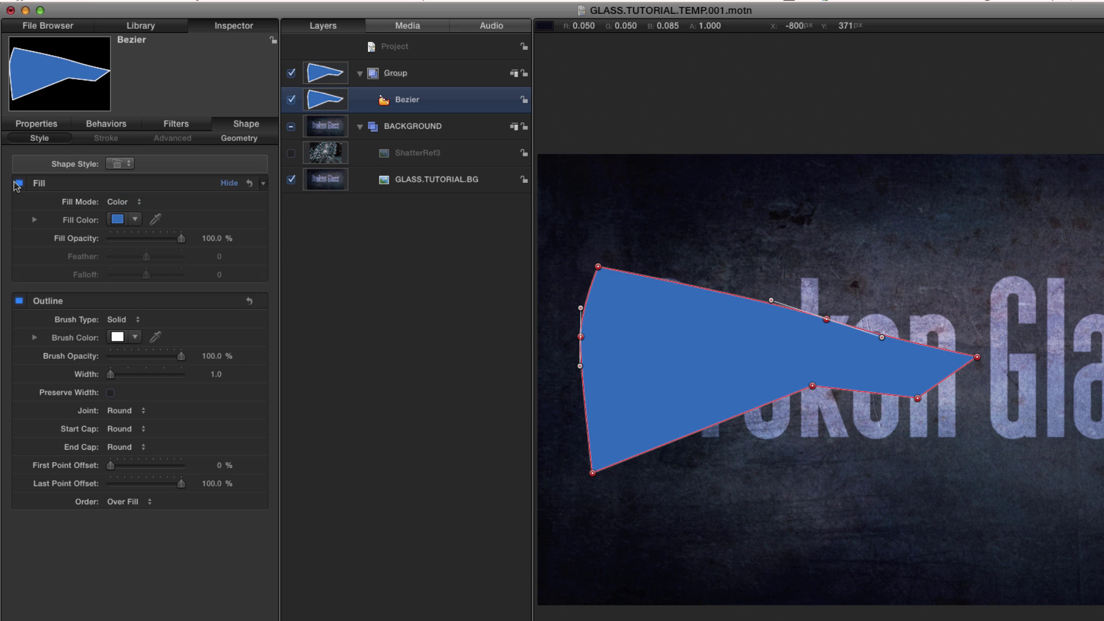
pyautogui.click(118, 202)
pyautogui.click(115, 213)
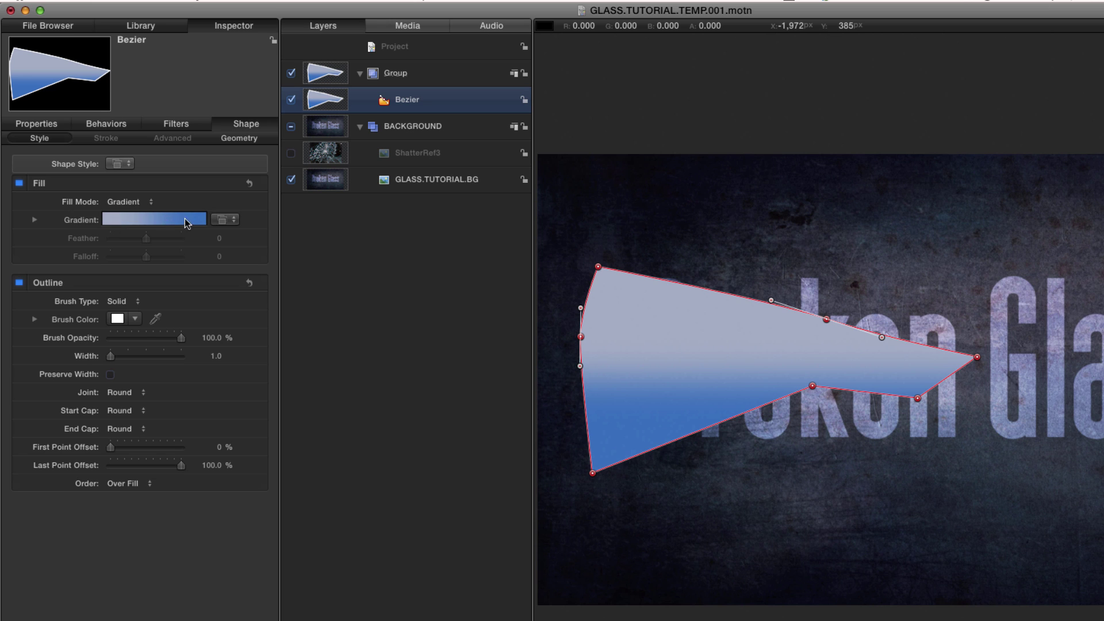
pyautogui.click(227, 219)
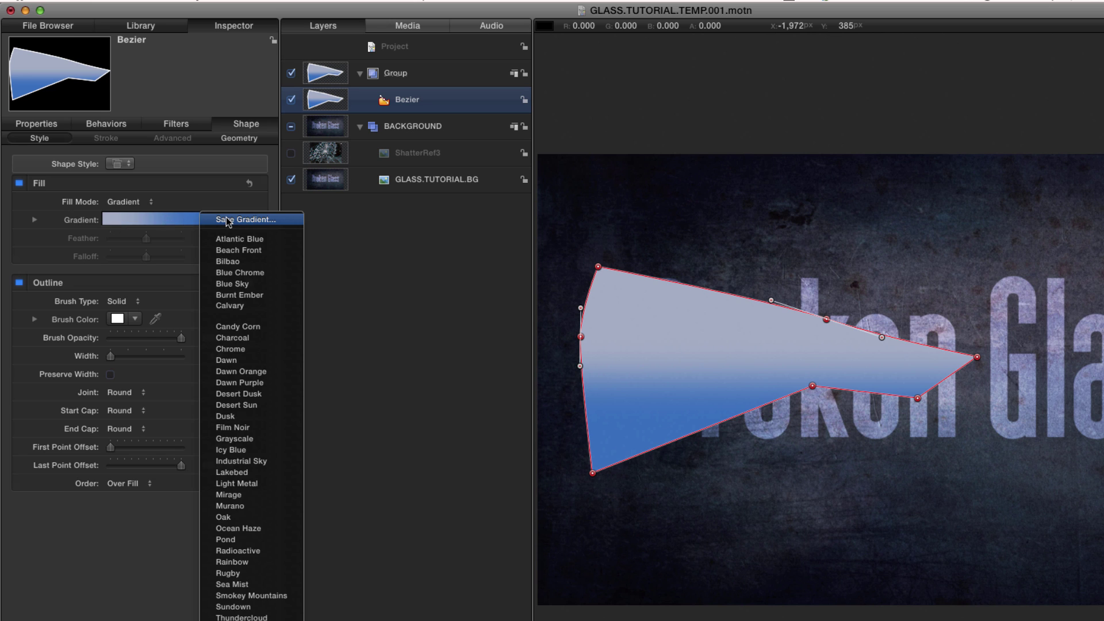
pyautogui.click(226, 438)
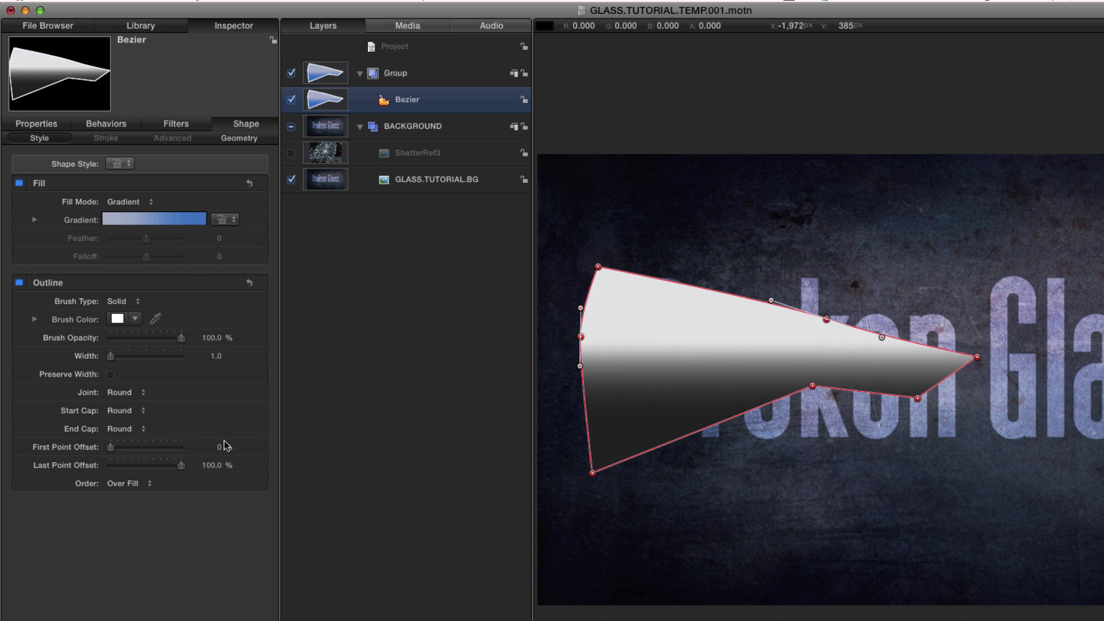
# Set the light gradient color tag's location to 40% and duplicate the dark tag at 0%.
pyautogui.click(34, 220)
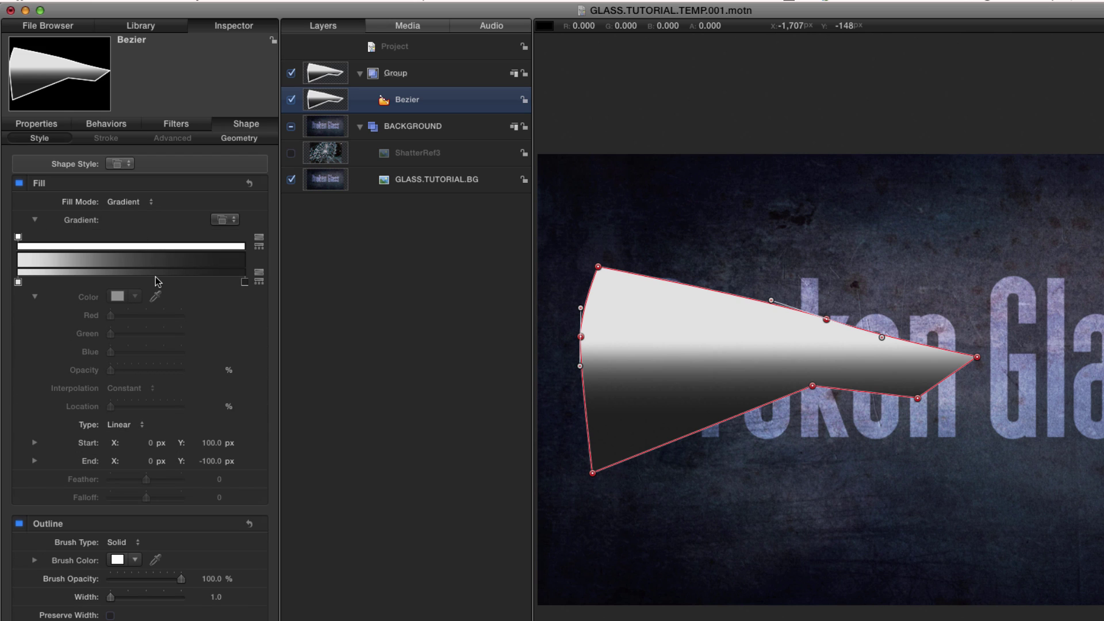
pyautogui.click(18, 282)
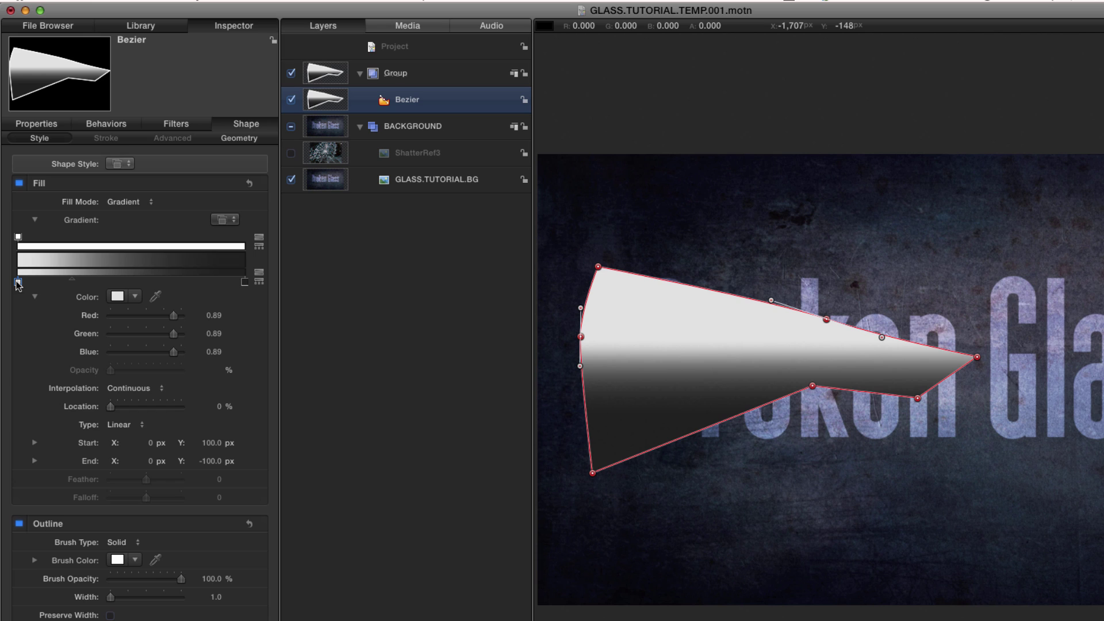
pyautogui.click(220, 407)
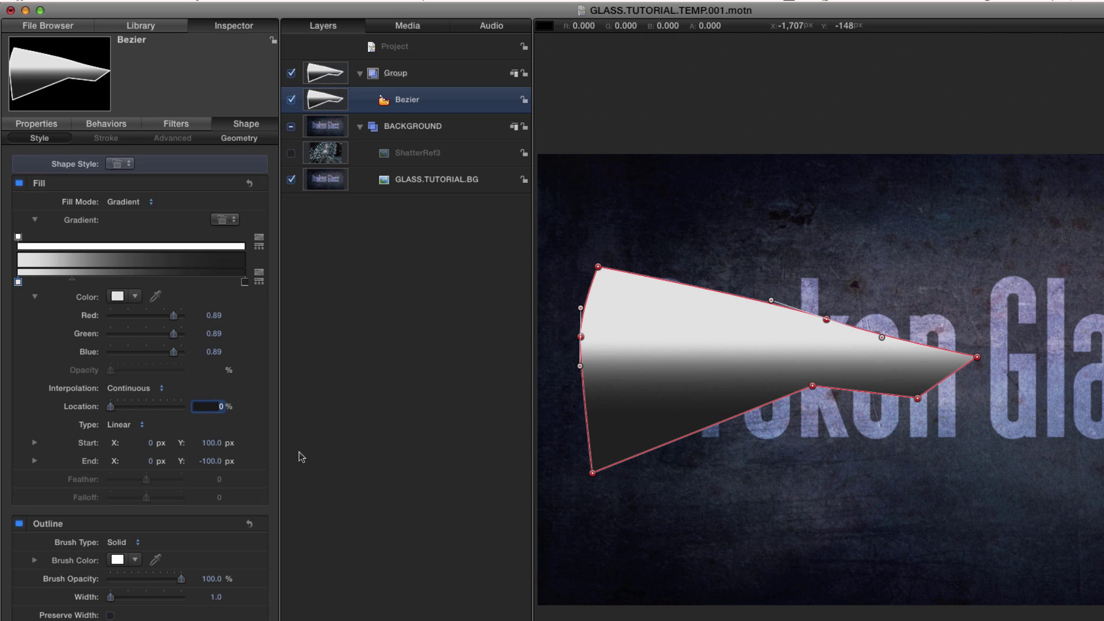
pyautogui.write('40')
pyautogui.press('Return')
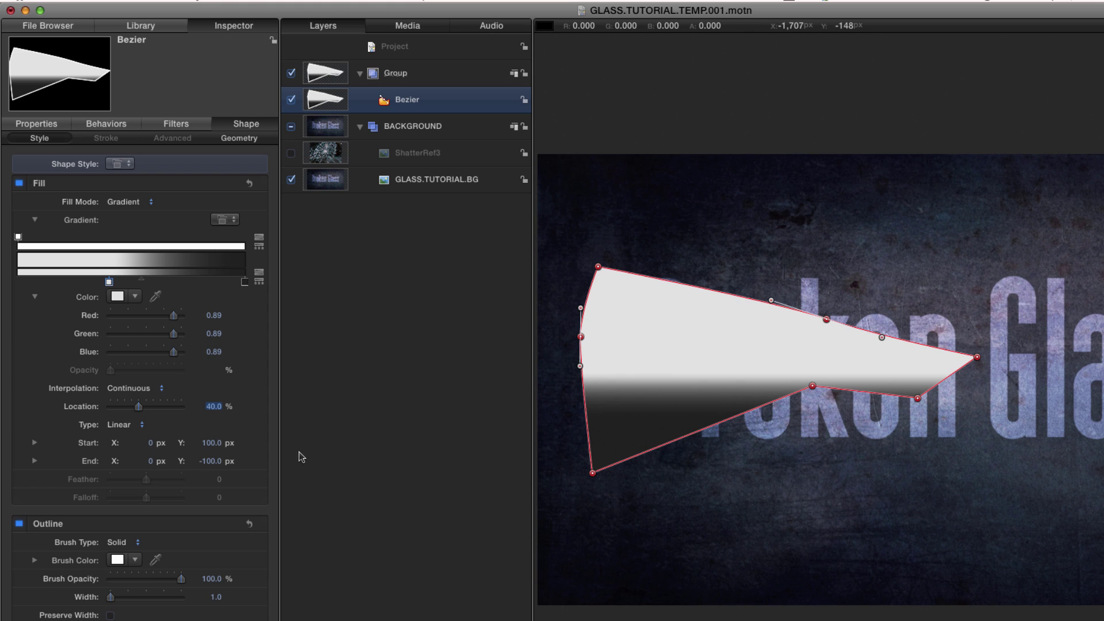
pyautogui.click(245, 282)
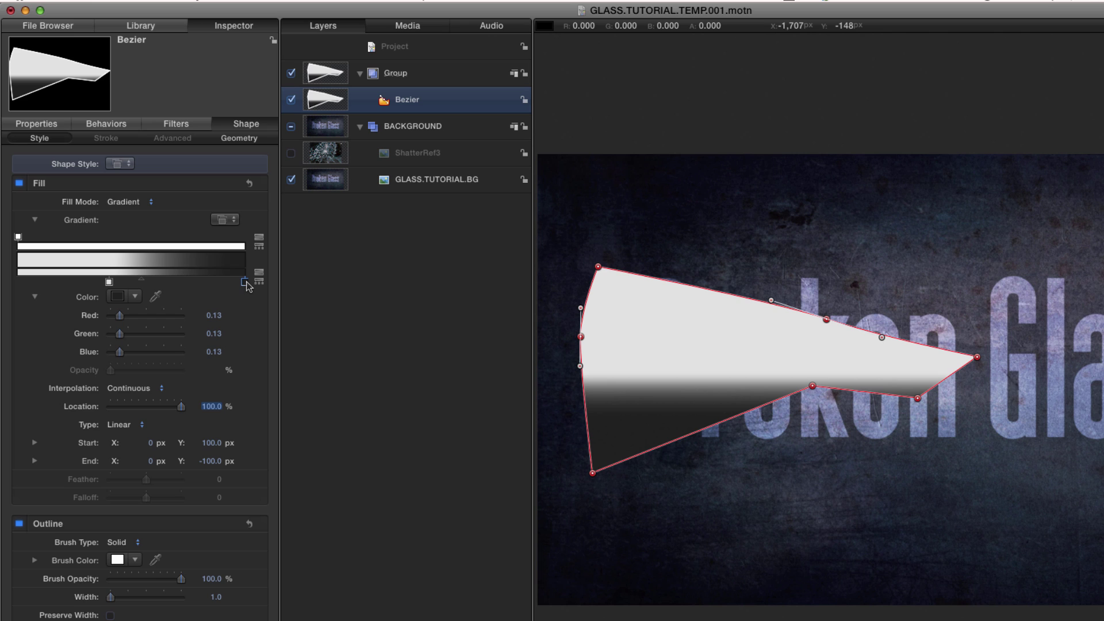
pyautogui.moveTo(245, 282); pyautogui.dragTo(9, 288)
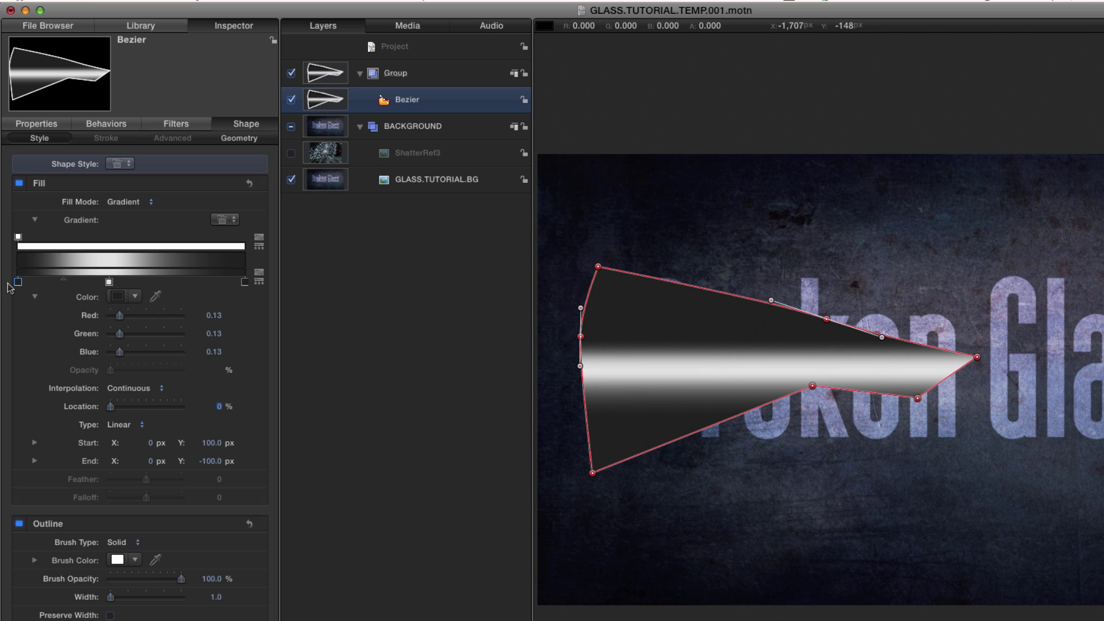
# Duplicate the light gradient tag at about 12% and darken the copy to a mid gray of 0.46.
pyautogui.click(110, 282)
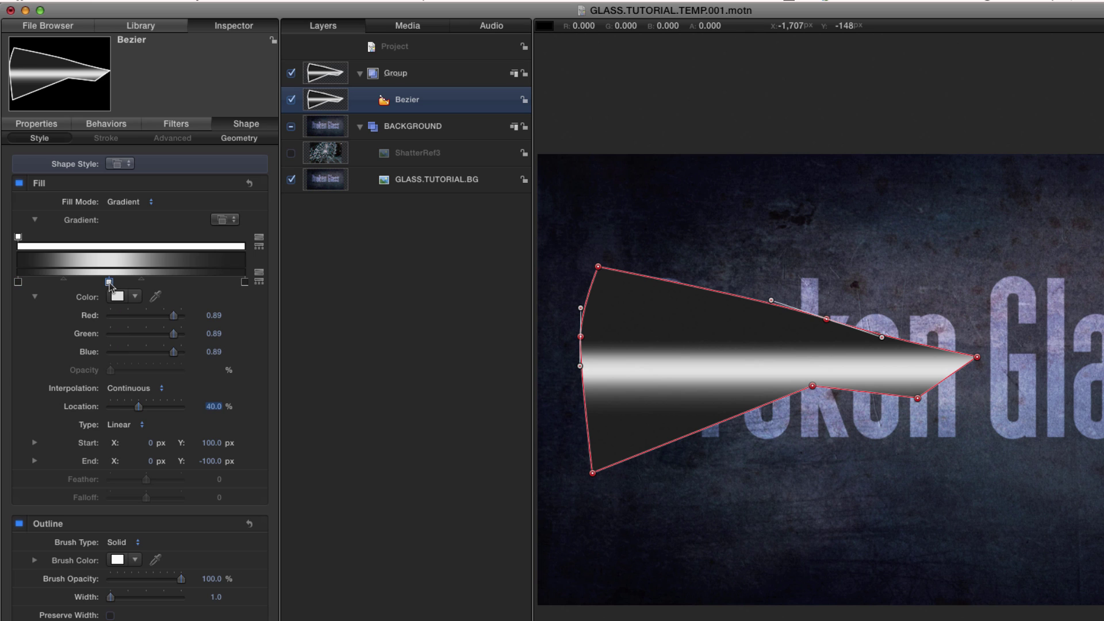
pyautogui.moveTo(110, 282); pyautogui.dragTo(46, 282)
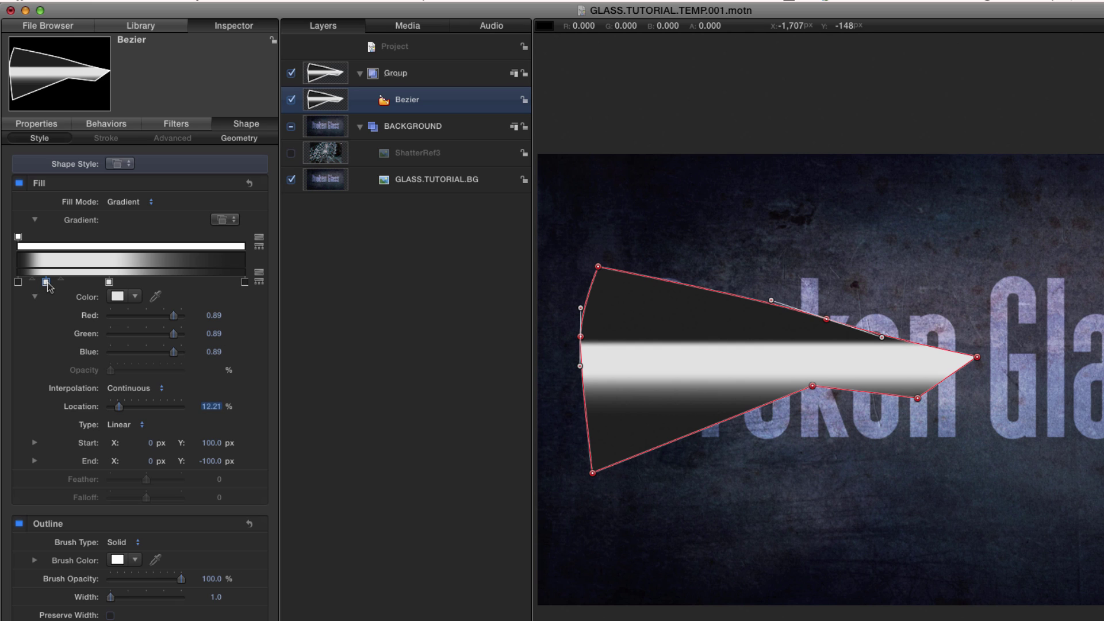
pyautogui.click(118, 296)
pyautogui.moveTo(702, 449); pyautogui.dragTo(705, 601)
pyautogui.moveTo(668, 349); pyautogui.dragTo(434, 182)
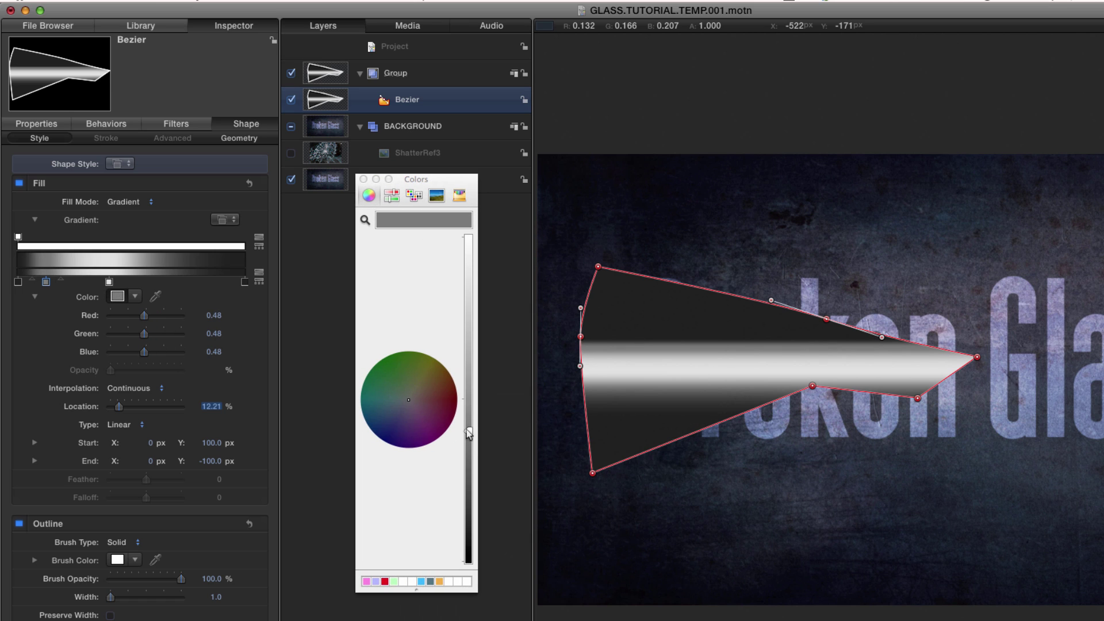
pyautogui.moveTo(469, 434); pyautogui.dragTo(468, 437)
pyautogui.click(363, 179)
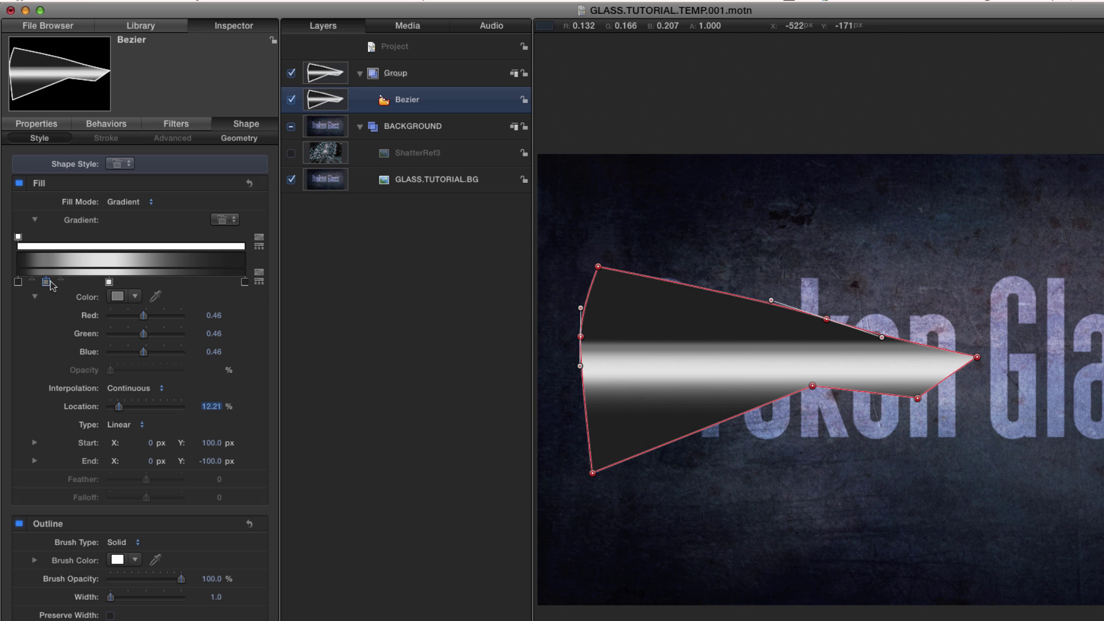
# Duplicate the mid-gray tag near the gradient's far end and add dark tag copies at about 65% and 26%.
pyautogui.moveTo(69, 283); pyautogui.dragTo(222, 287)
pyautogui.click(245, 283)
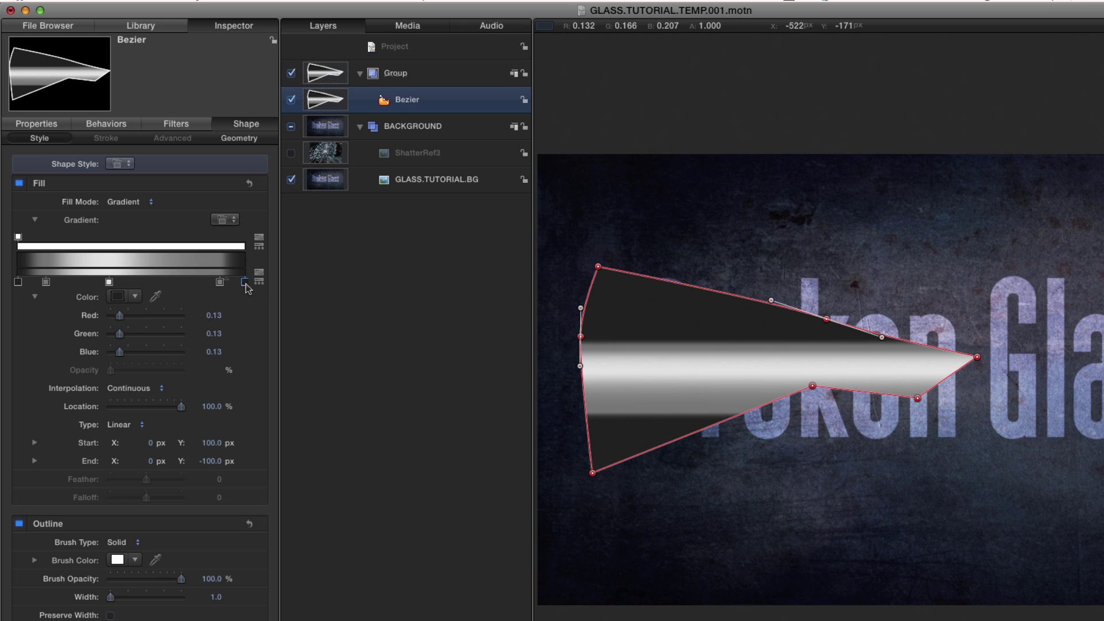
pyautogui.moveTo(154, 283); pyautogui.dragTo(168, 285)
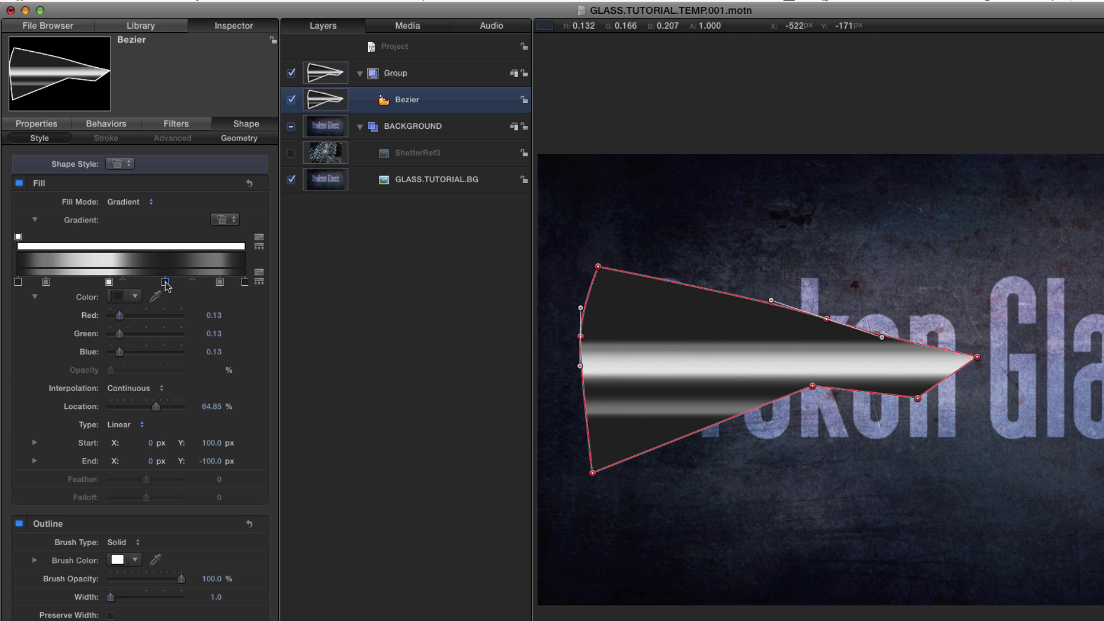
pyautogui.moveTo(167, 286); pyautogui.dragTo(78, 285)
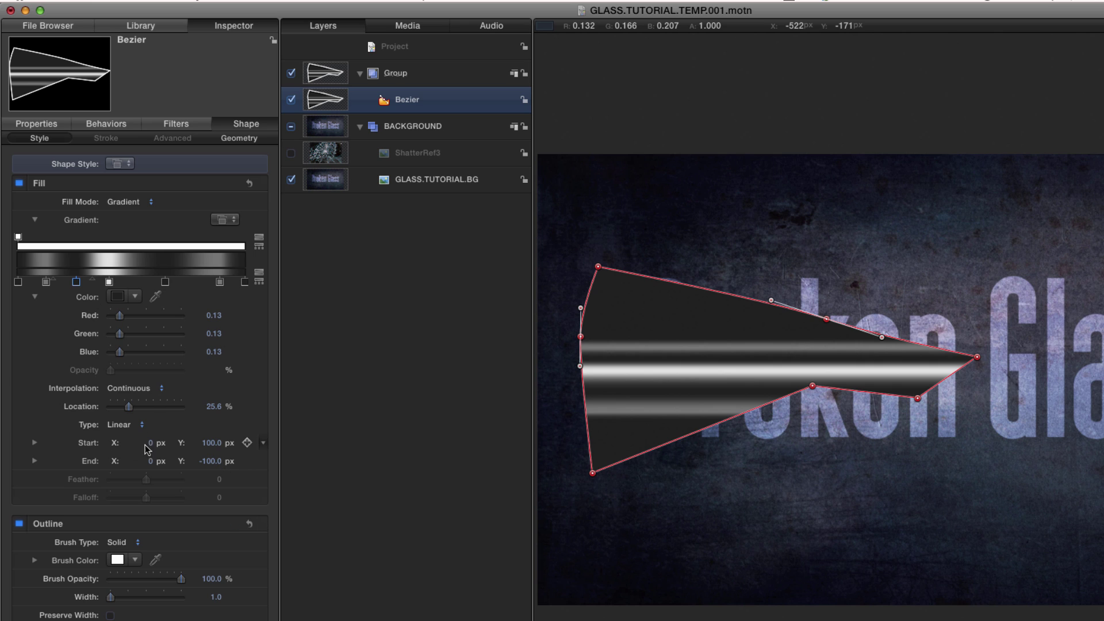
# Set the Bezier gradient's start Y to 540 px and its end Y to -540 px.
pyautogui.click(213, 445)
pyautogui.write('540')
pyautogui.press('Return')
pyautogui.click(209, 461)
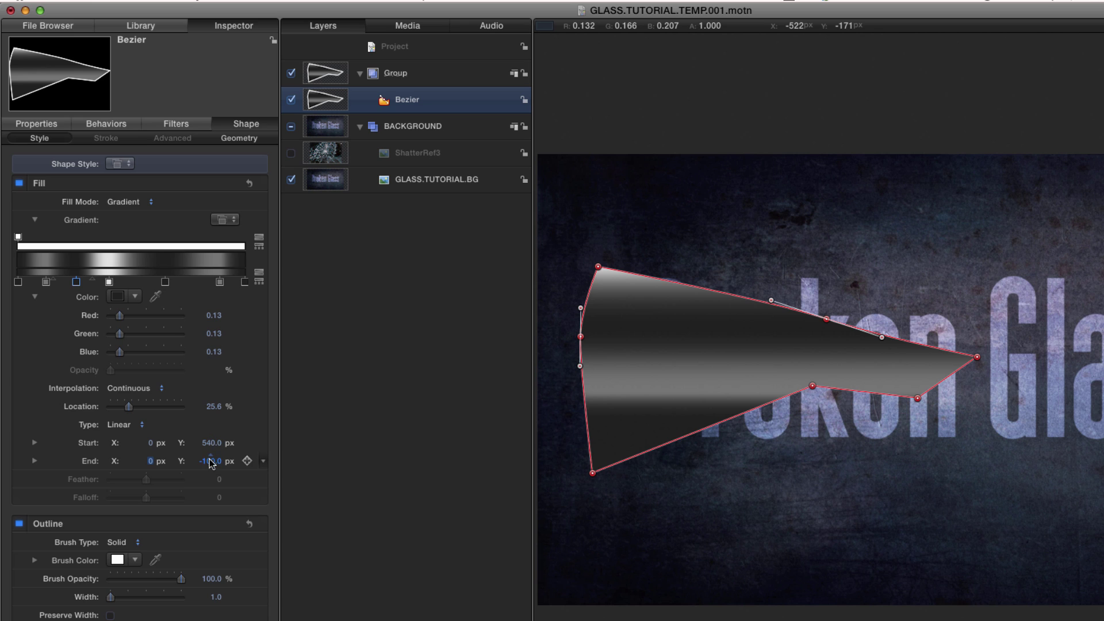
pyautogui.write('-540')
pyautogui.press('Return')
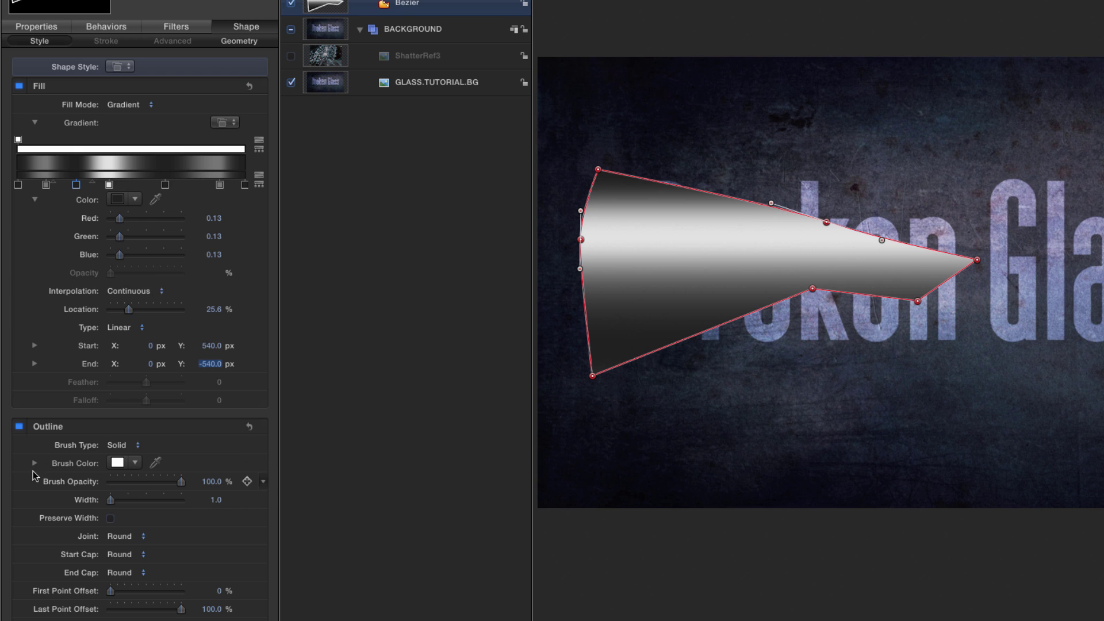
# Set the Bezier outline's brush opacity to 20% and hide the canvas overlays.
pyautogui.click(212, 482)
pyautogui.write('20')
pyautogui.press('Return')
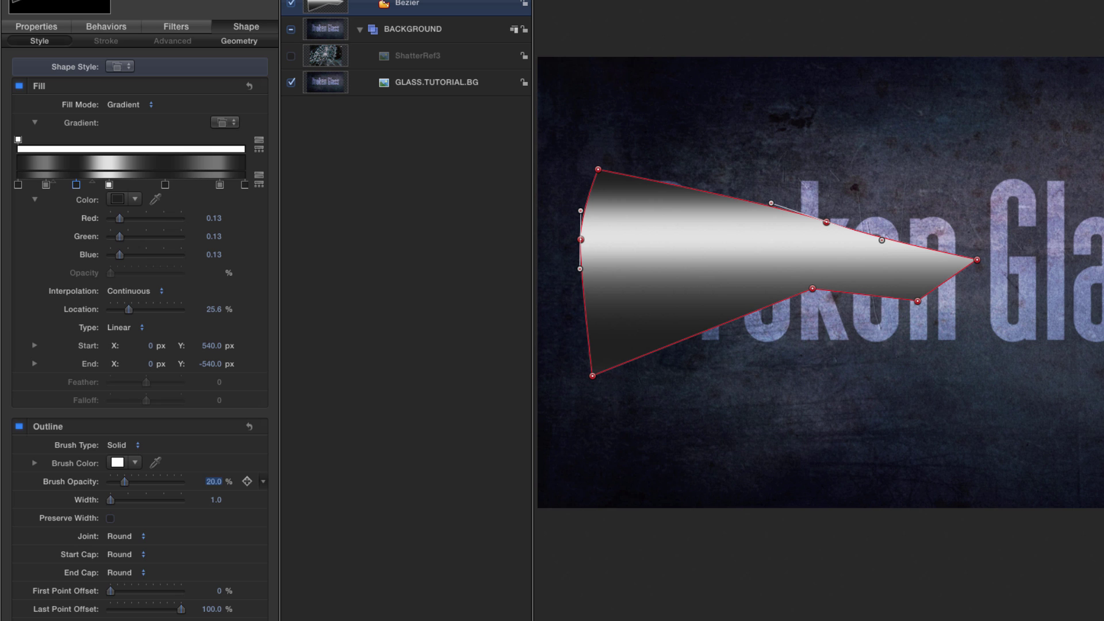
pyautogui.press('super+slash')
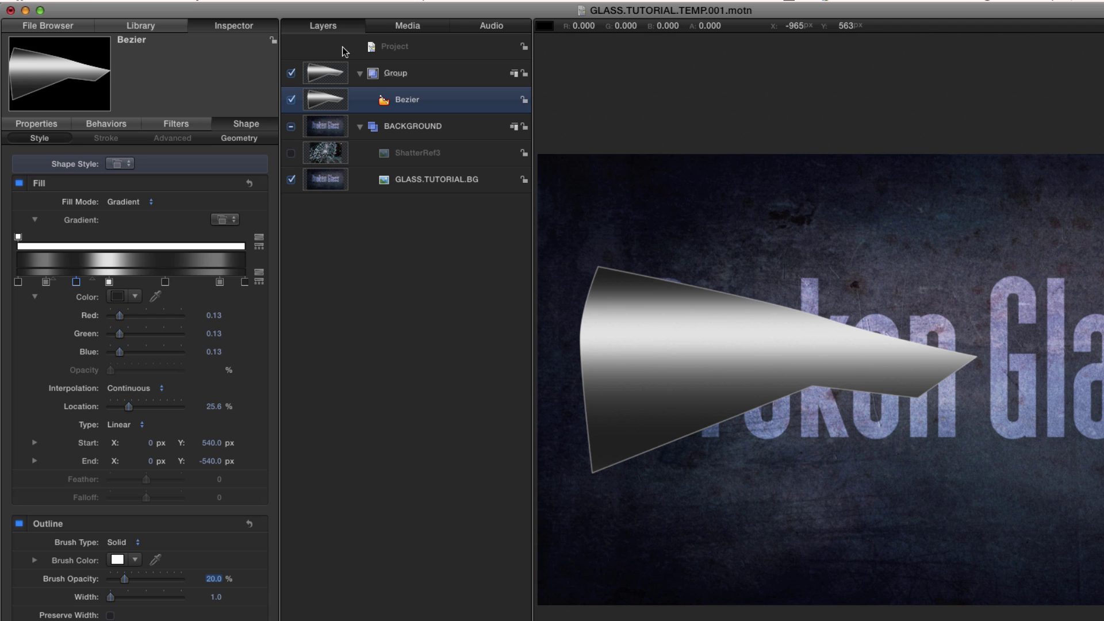
# Add a Caustics generator to the shard's group and move it below the Bezier layer.
pyautogui.press('super+2')
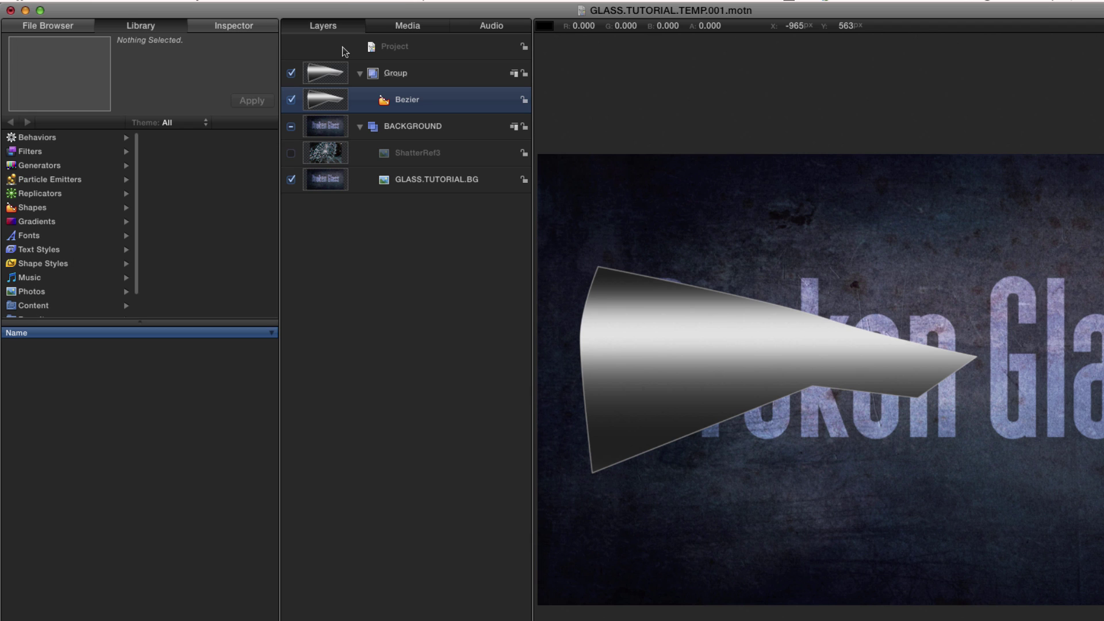
pyautogui.click(32, 168)
pyautogui.click(172, 168)
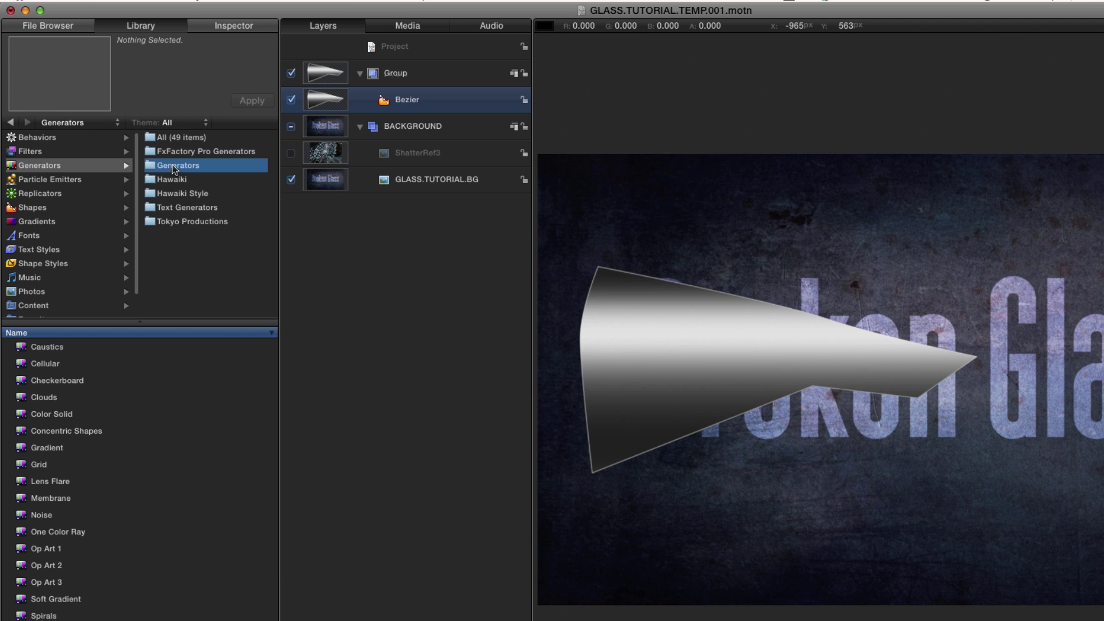
pyautogui.click(45, 349)
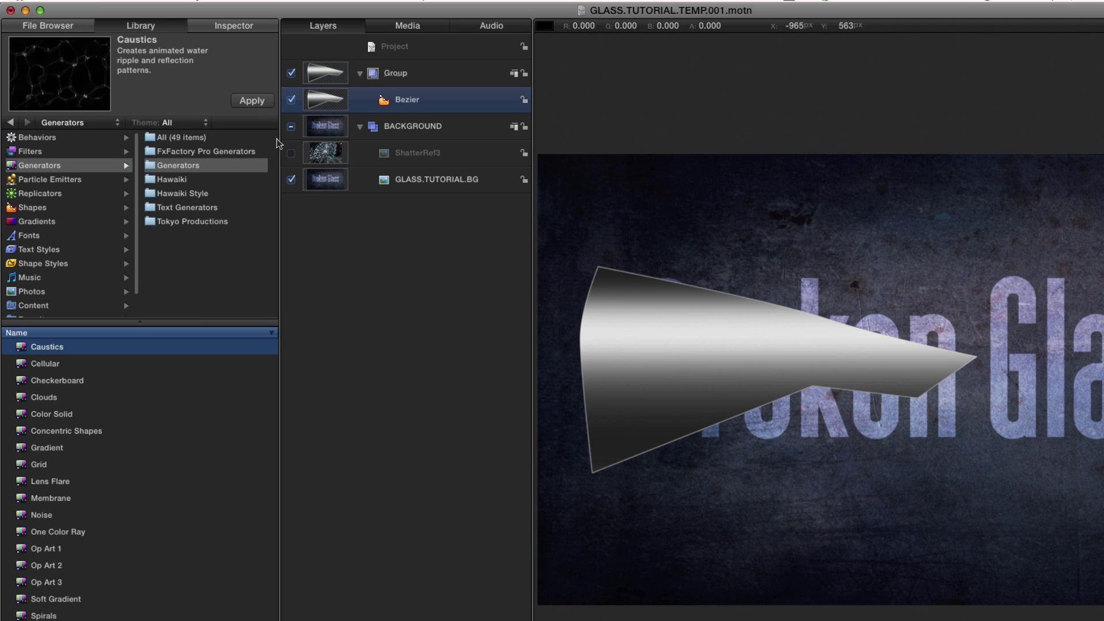
pyautogui.click(252, 101)
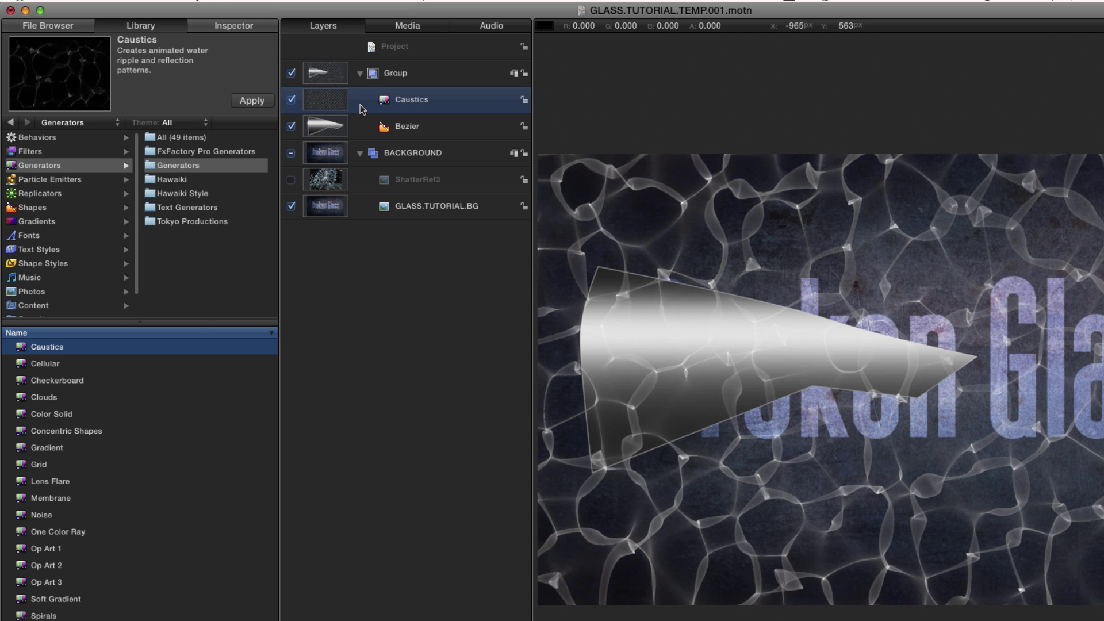
pyautogui.press('super+bracketleft')
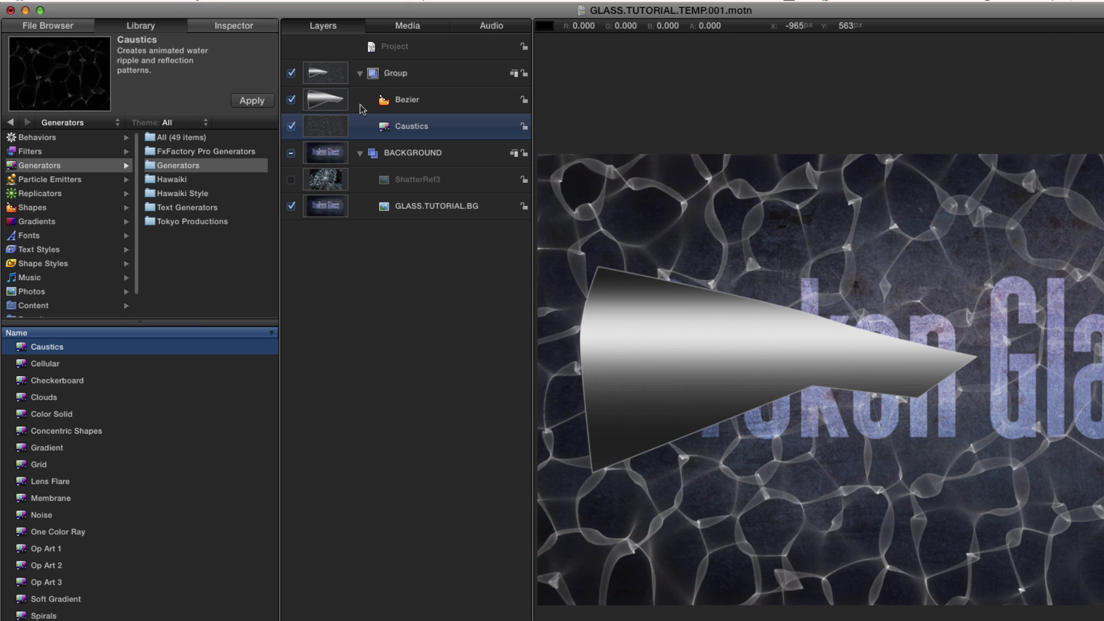
# Make a clone layer of the Bezier shard and move it between the Bezier and Caustics layers.
pyautogui.click(319, 100)
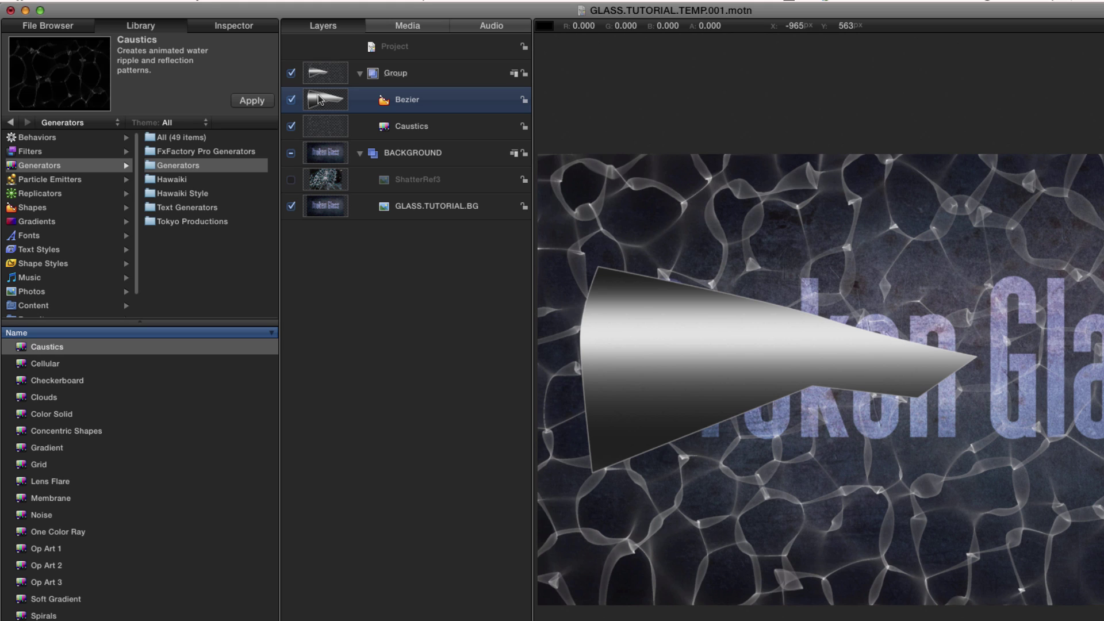
pyautogui.press('k')
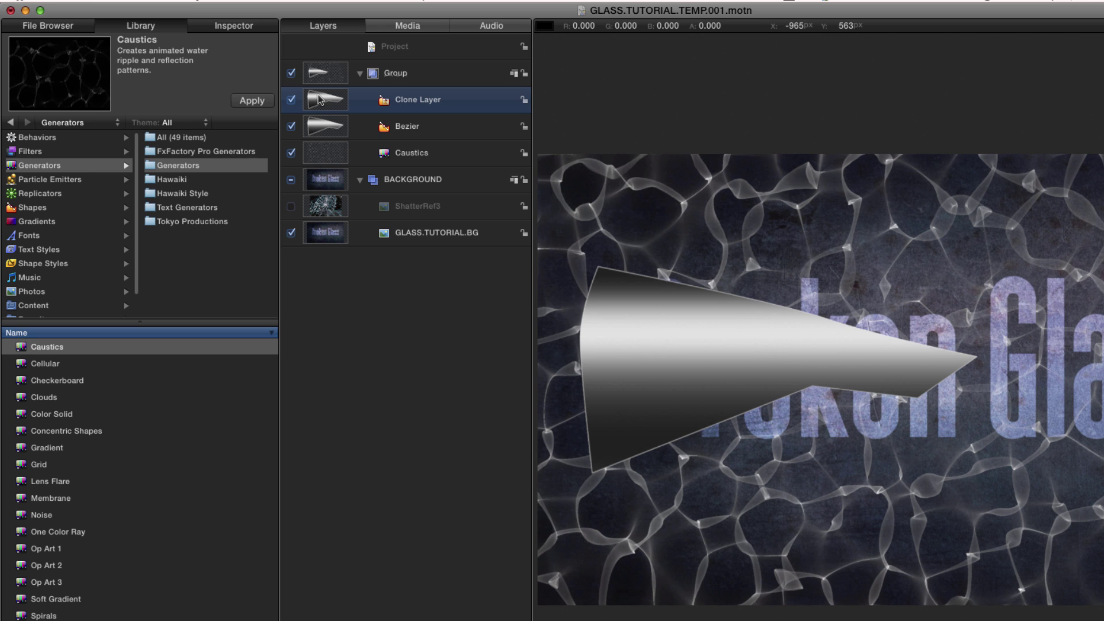
pyautogui.press('super+bracketleft')
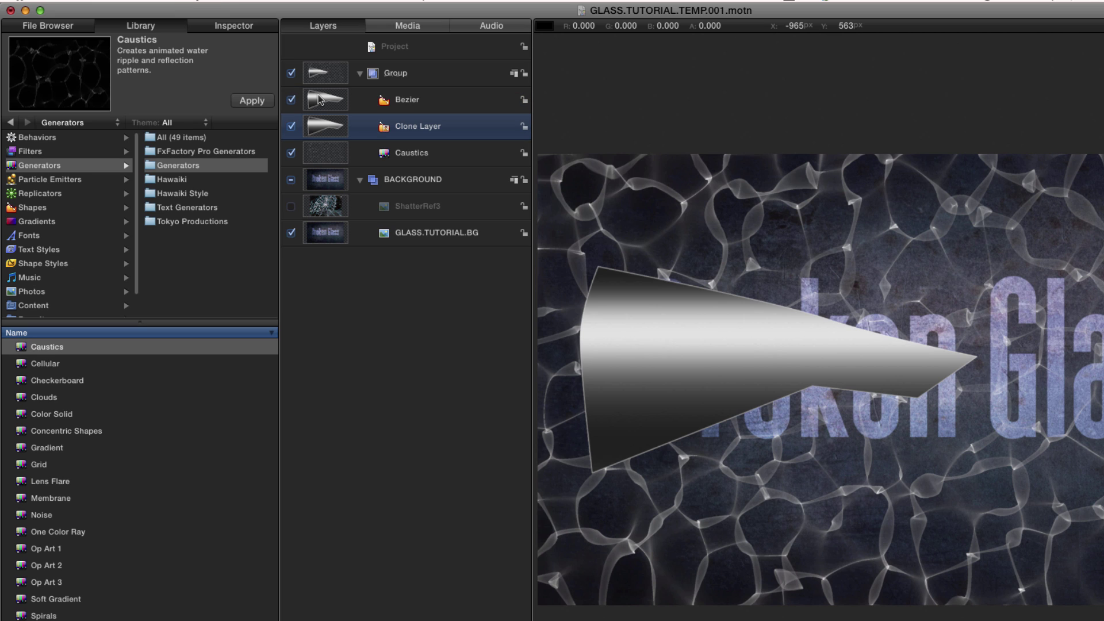
# Set the clone layer's blend mode to Stencil Alpha and check the masked caustics with the Bezier temporarily hidden.
pyautogui.press('super+3')
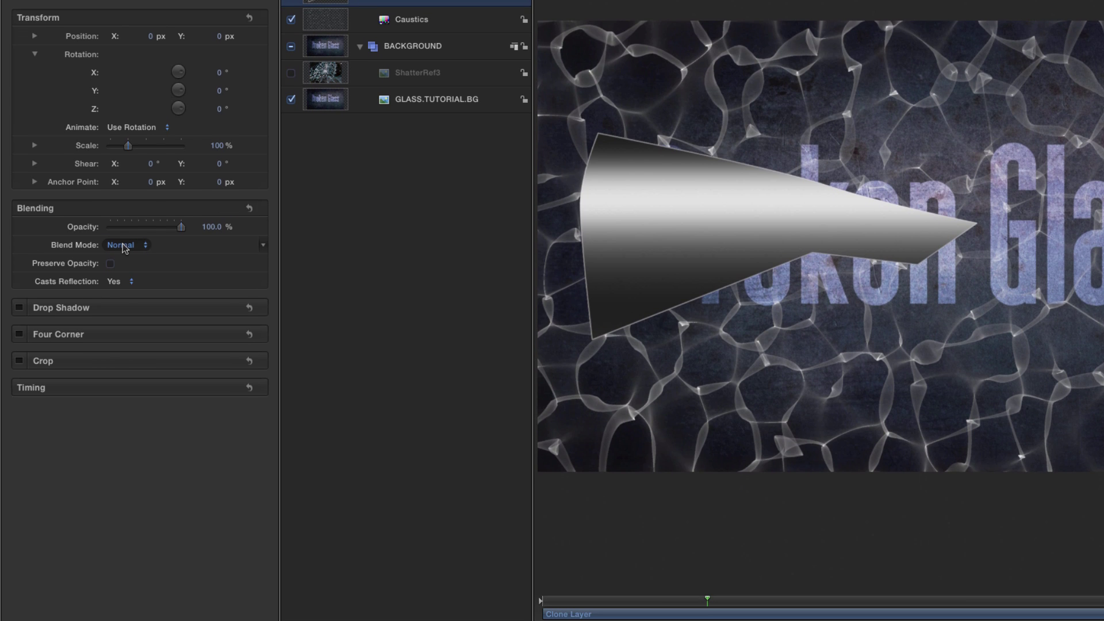
pyautogui.click(122, 373)
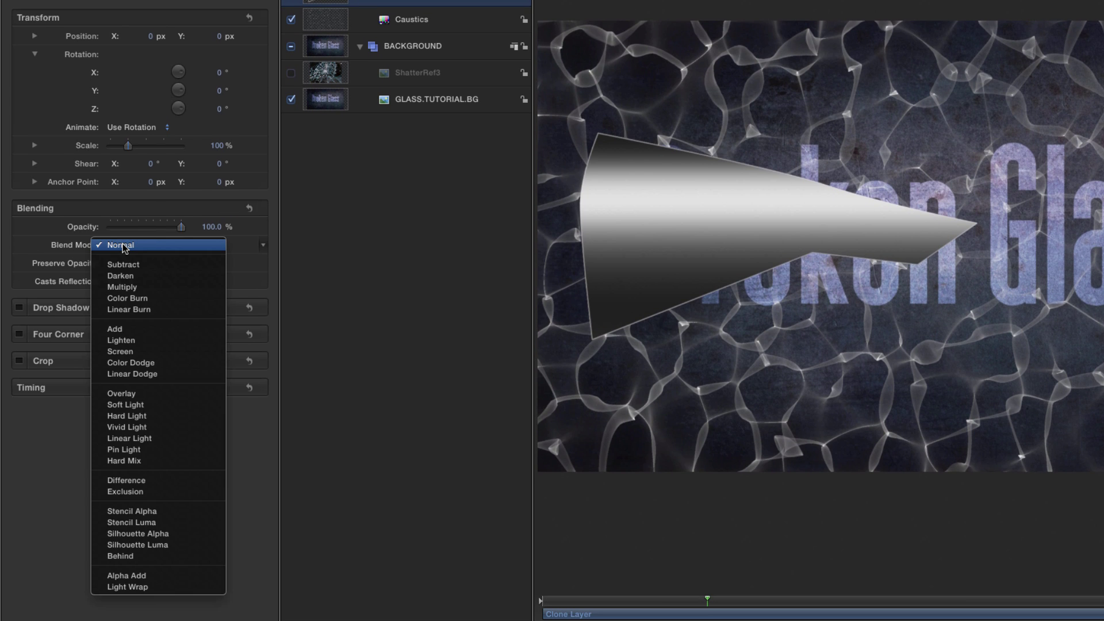
pyautogui.click(139, 513)
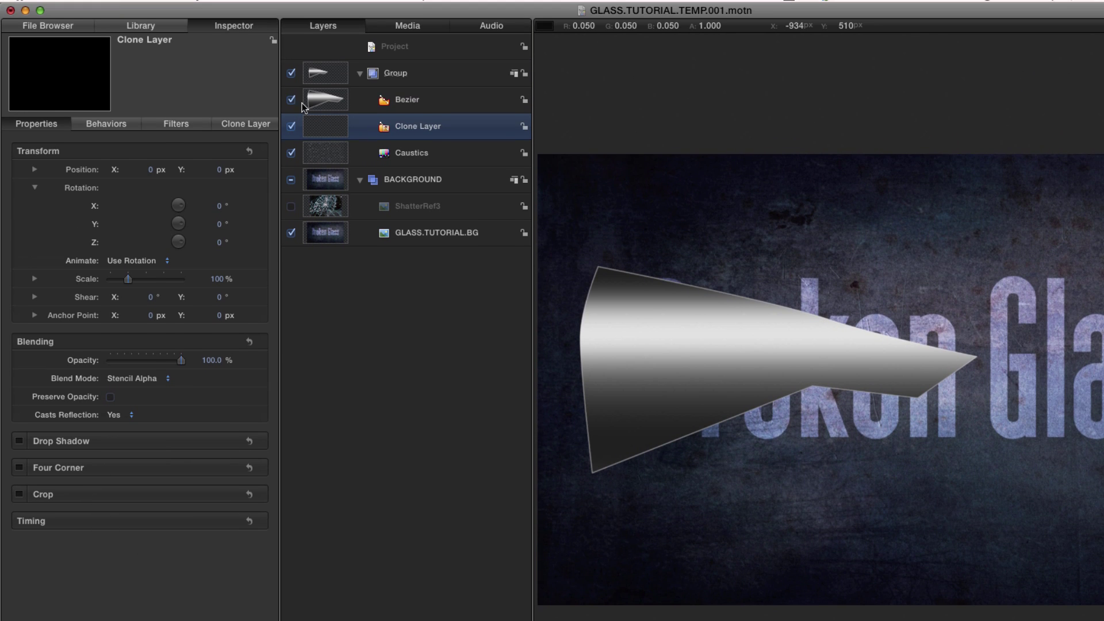
pyautogui.click(291, 100)
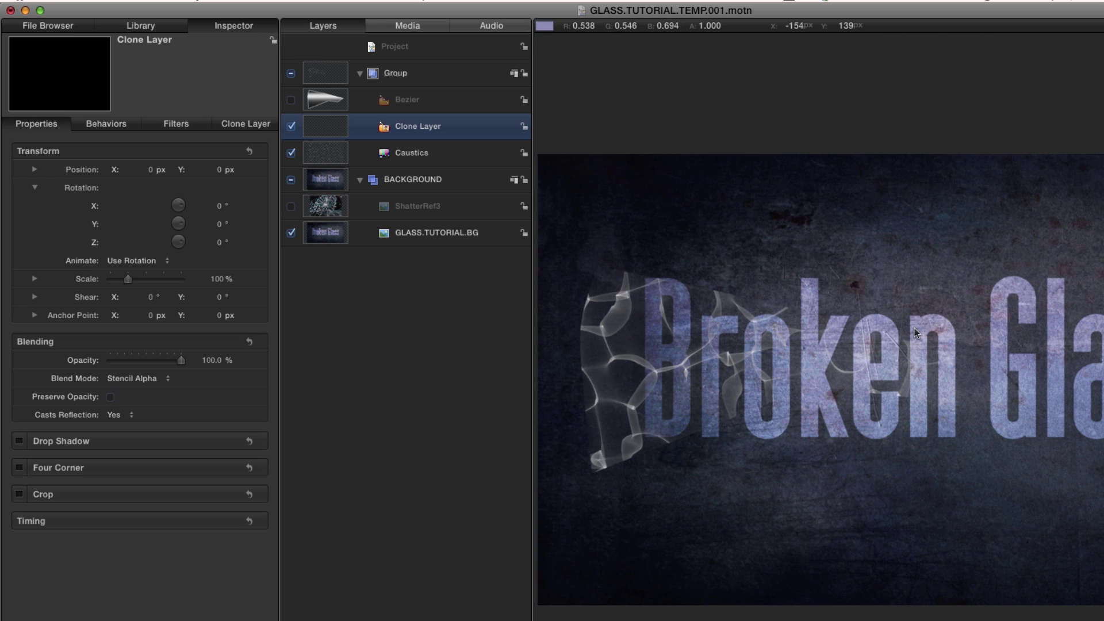
pyautogui.click(292, 100)
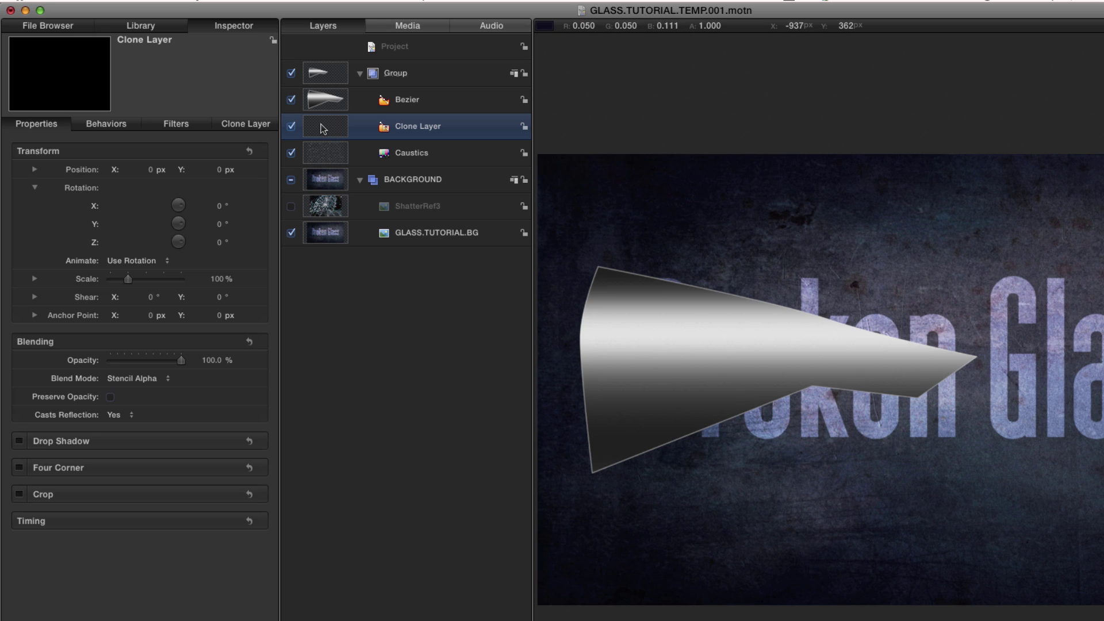
# Apply the MinMax filter from the Stylize filters to the clone layer.
pyautogui.press('super+2')
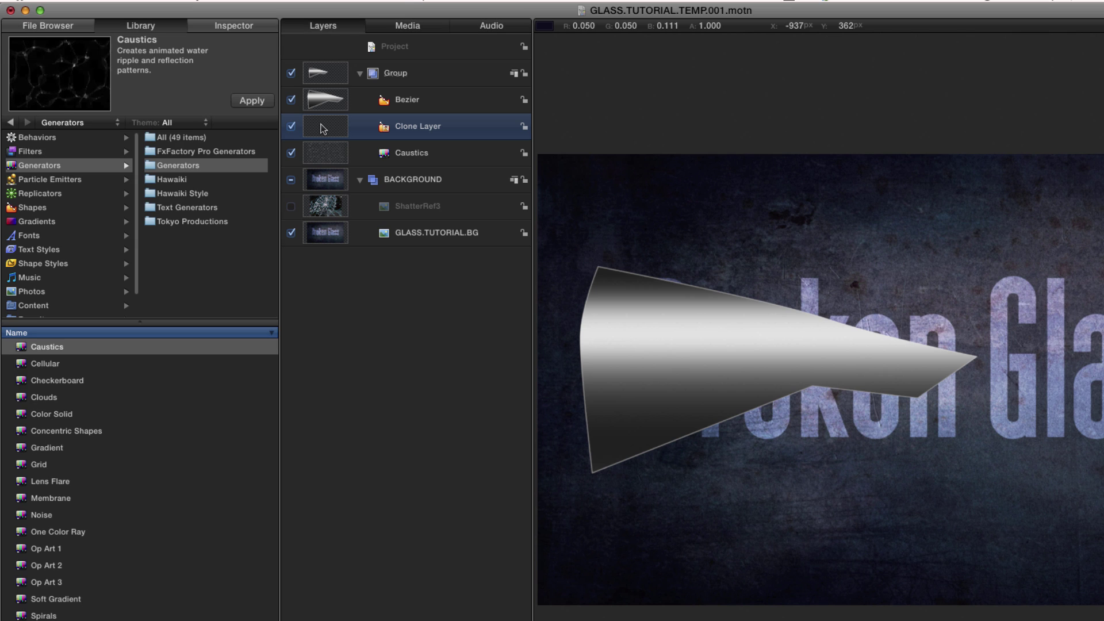
pyautogui.click(35, 151)
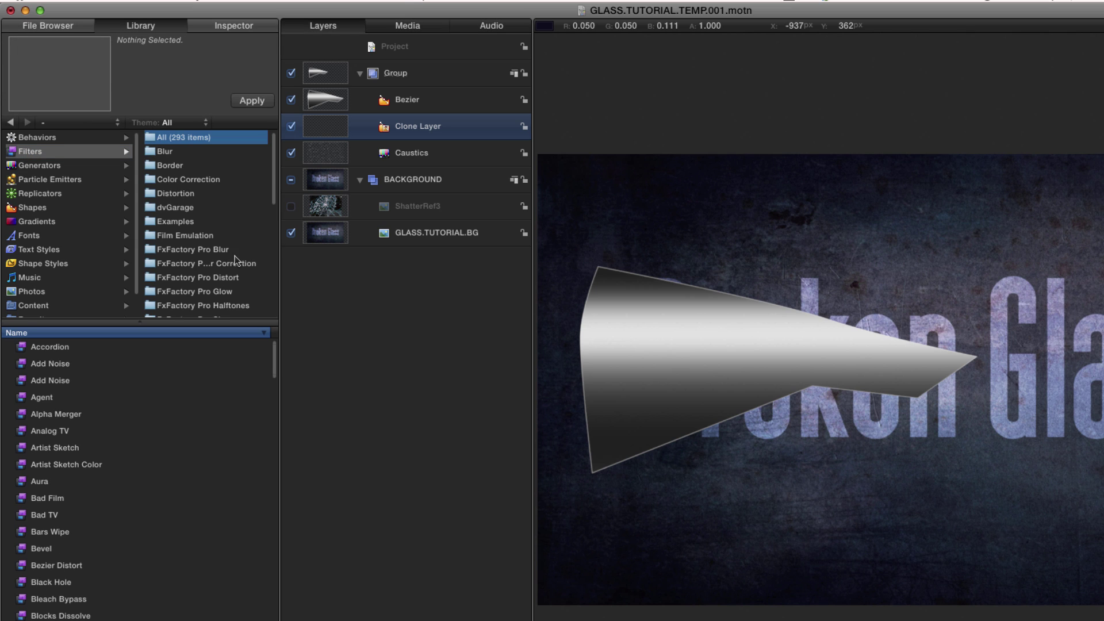
pyautogui.scroll(-5, 237, 256)
pyautogui.scroll(-4, 237, 256)
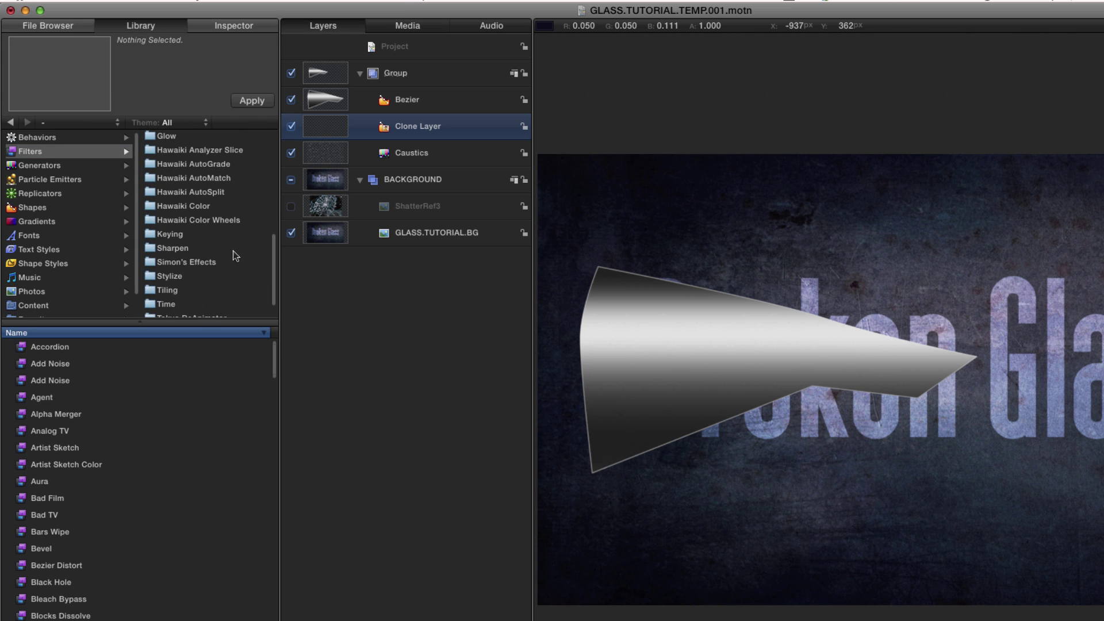
pyautogui.click(170, 275)
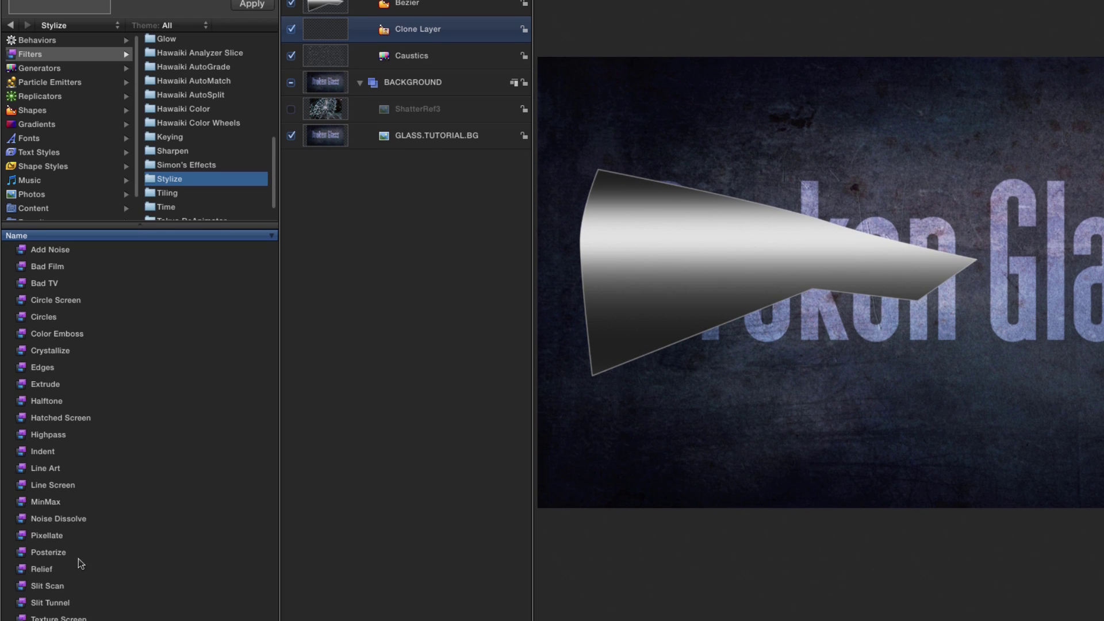
pyautogui.click(21, 504)
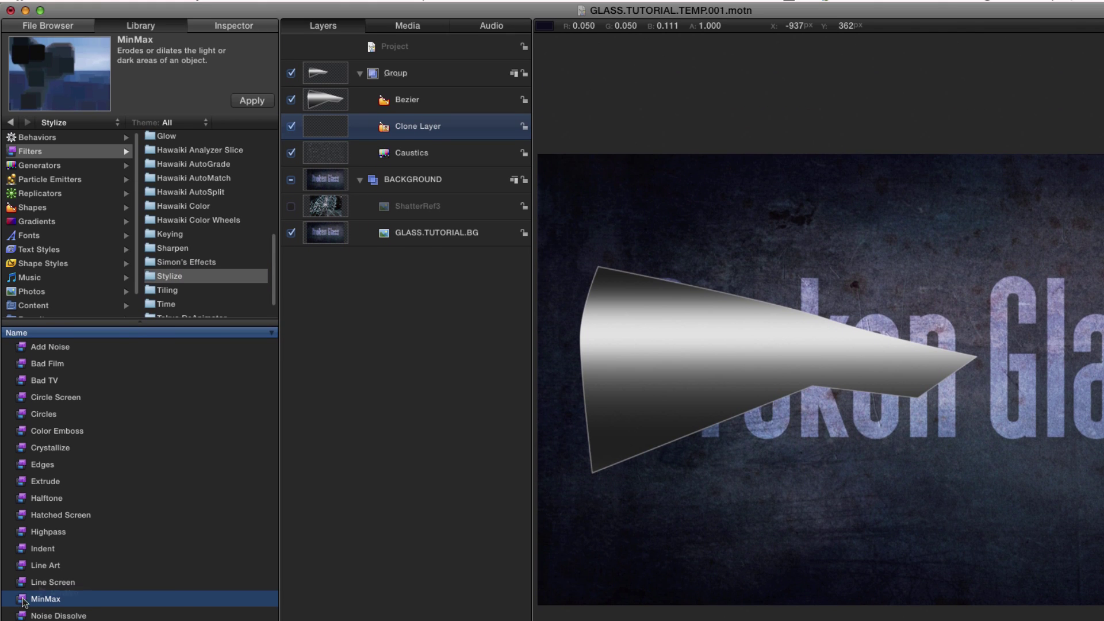
pyautogui.moveTo(21, 508); pyautogui.dragTo(356, 54)
pyautogui.moveTo(357, 149); pyautogui.dragTo(315, 126)
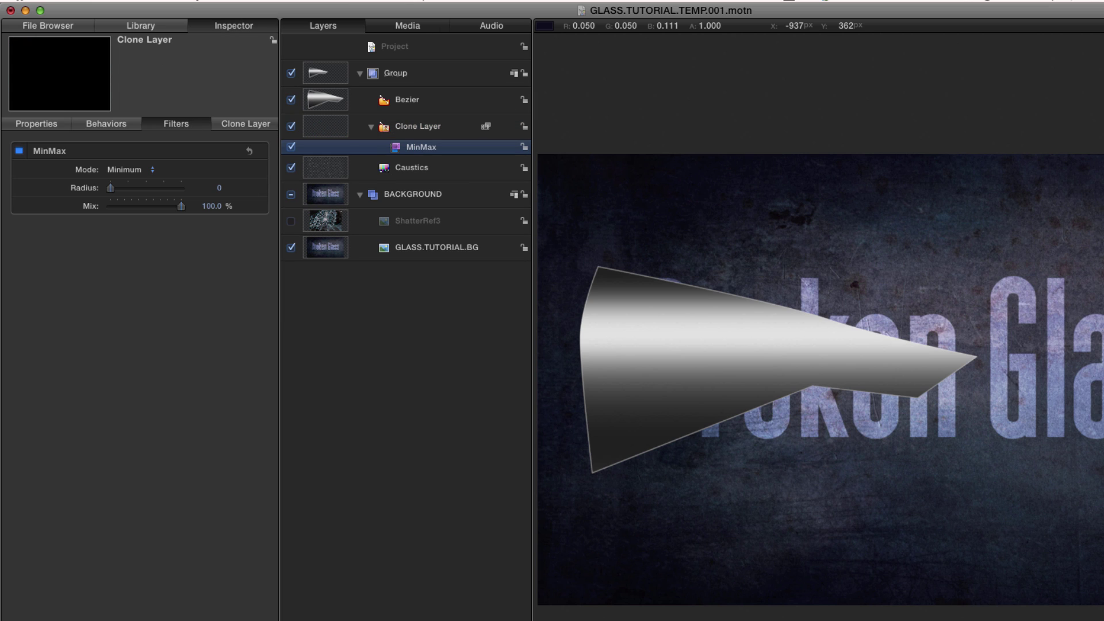
# Set the MinMax filter's mode to Maximum and its radius to 2, and inspect the shard's edge up close.
pyautogui.click(118, 170)
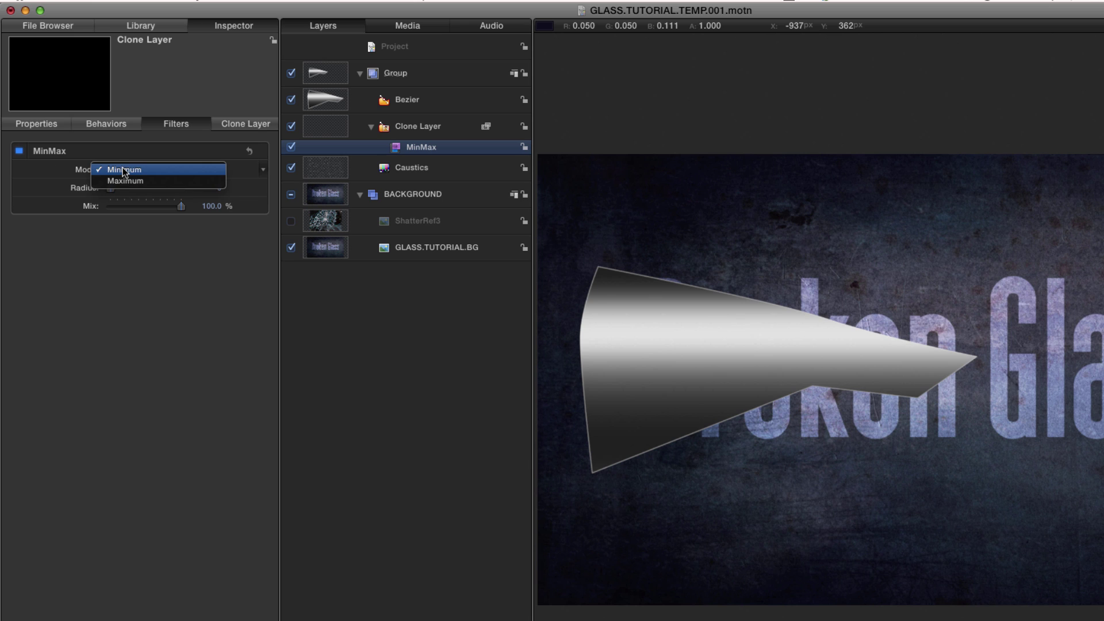
pyautogui.click(122, 182)
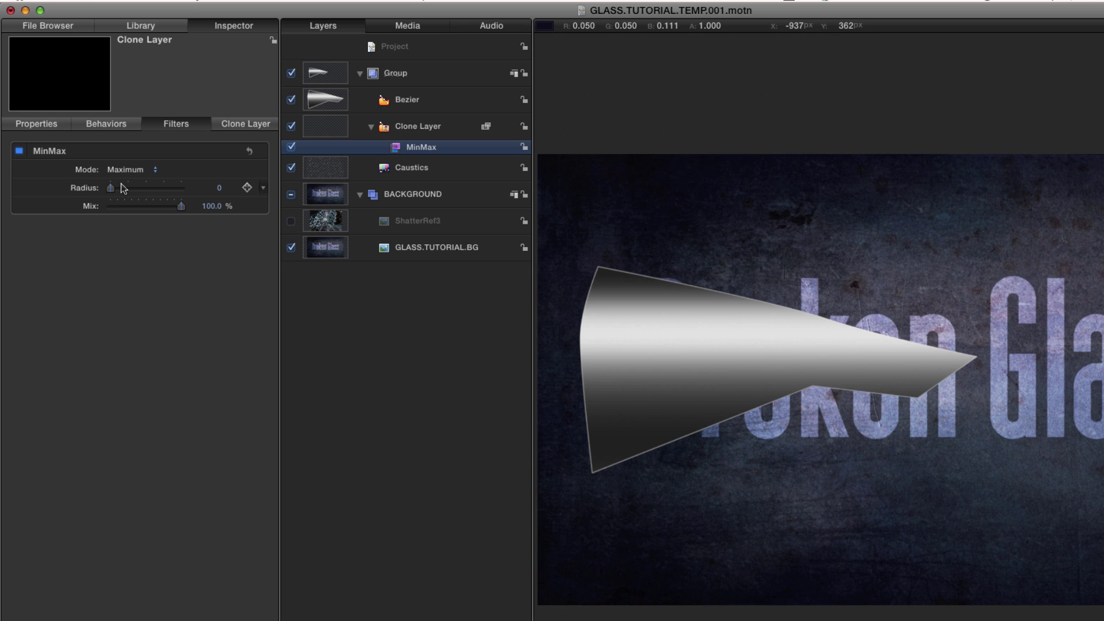
pyautogui.click(220, 189)
pyautogui.write('2')
pyautogui.press('Return')
pyautogui.press('z')
pyautogui.moveTo(664, 455); pyautogui.dragTo(736, 486)
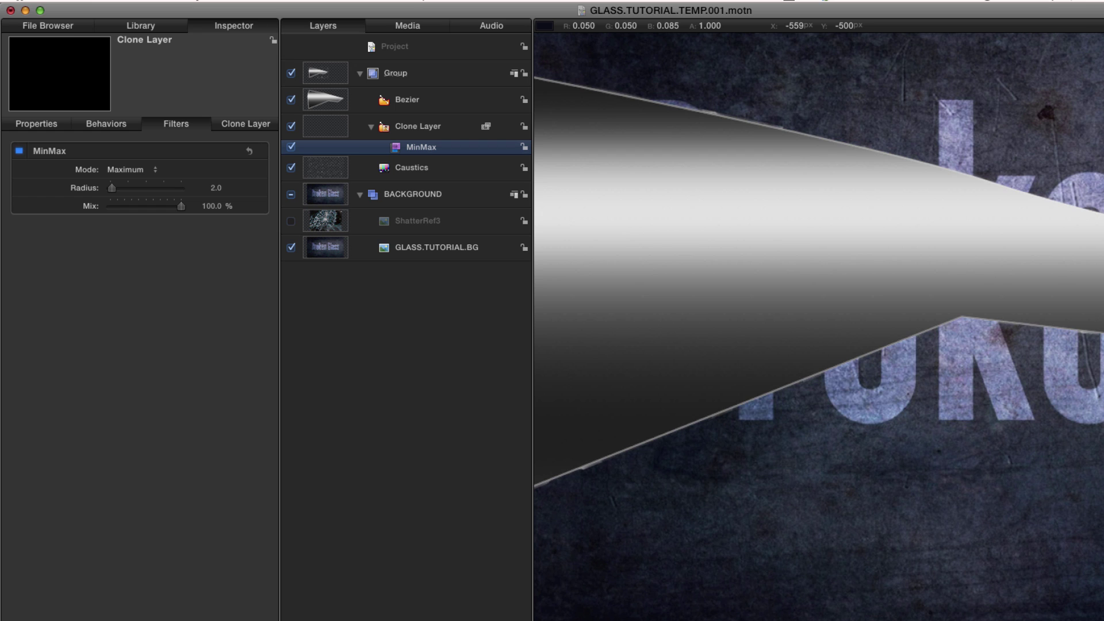
pyautogui.hotkey('shift', 'z')
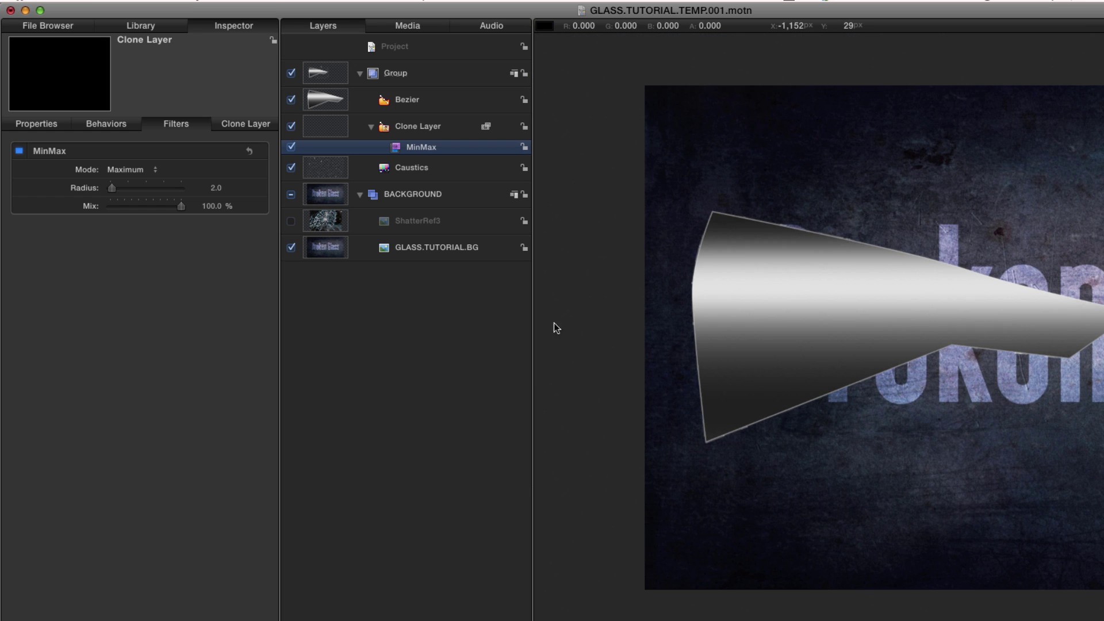
# Set the Caustics generator's size to 0.25.
pyautogui.click(319, 168)
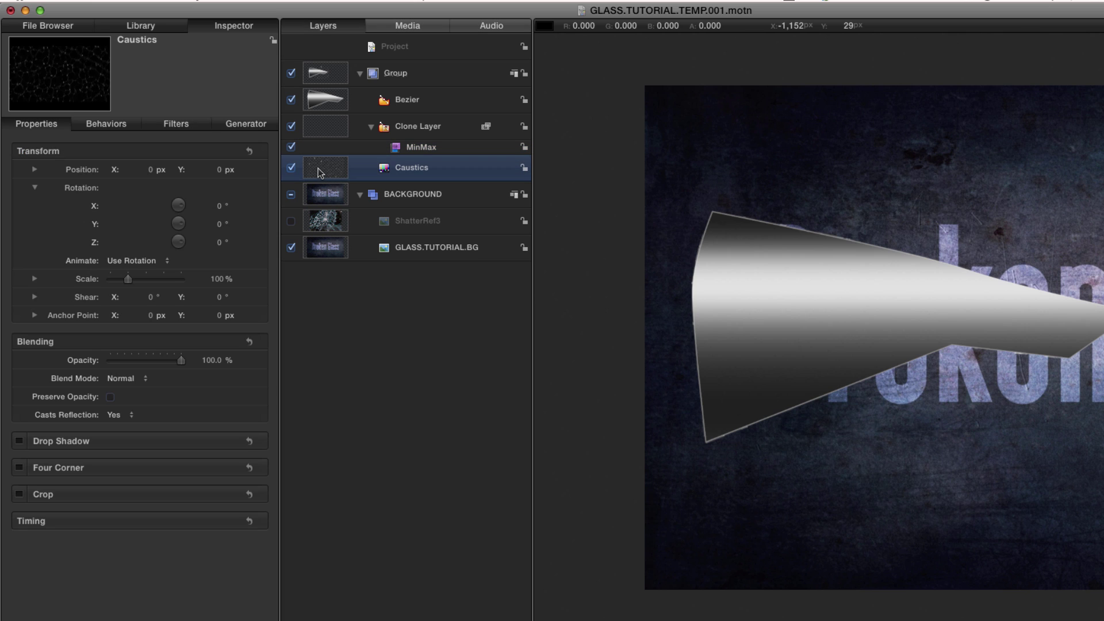
pyautogui.click(246, 124)
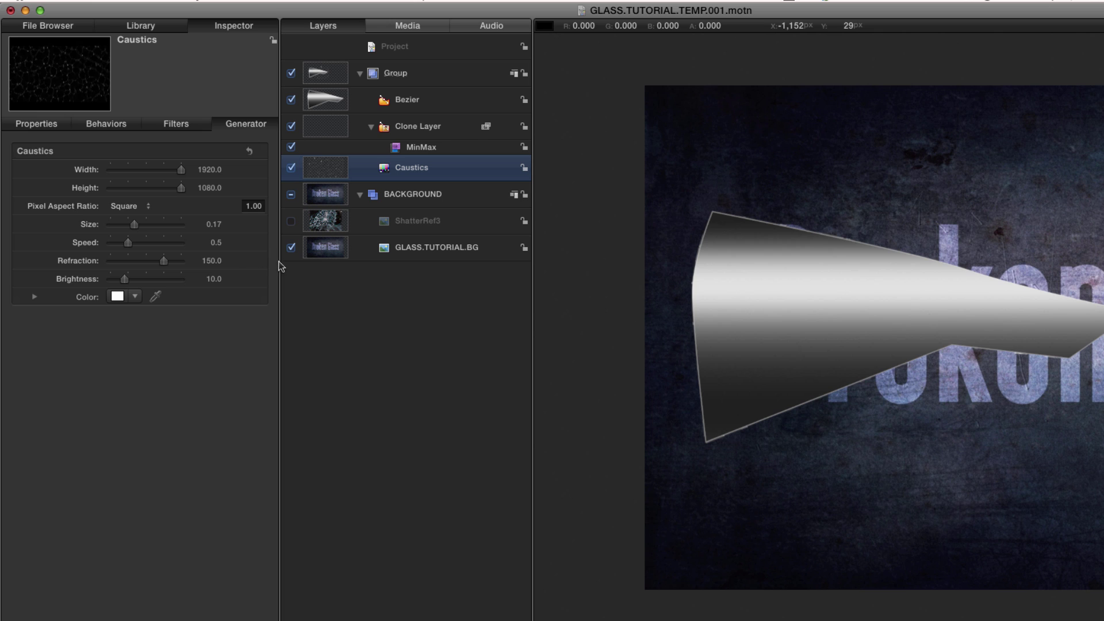
pyautogui.click(212, 225)
pyautogui.press('BackSpace')
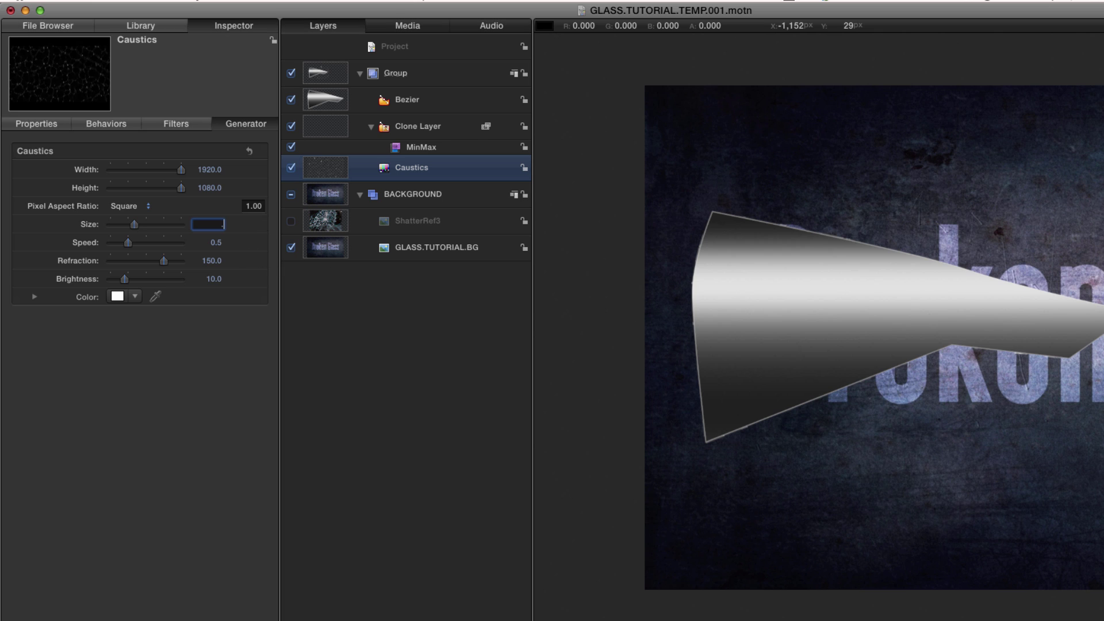
pyautogui.write('.25')
pyautogui.press('Return')
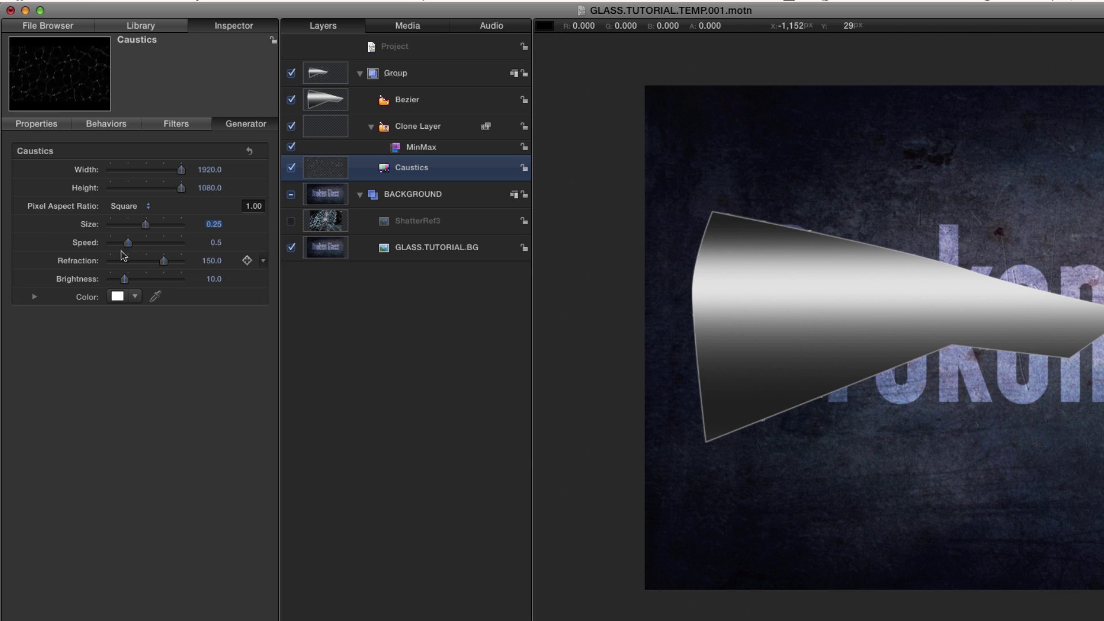
# Set the Caustics generator's speed to 0 and its brightness to 100.
pyautogui.moveTo(126, 240); pyautogui.dragTo(109, 241)
pyautogui.moveTo(125, 281); pyautogui.dragTo(210, 283)
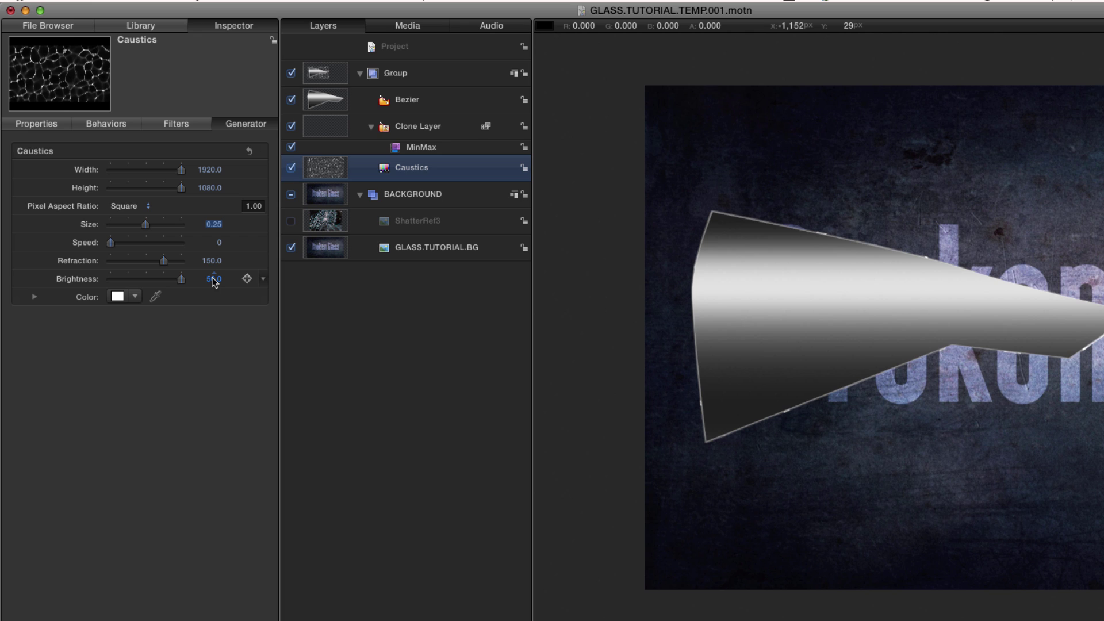
pyautogui.click(214, 280)
pyautogui.write('100')
pyautogui.press('Return')
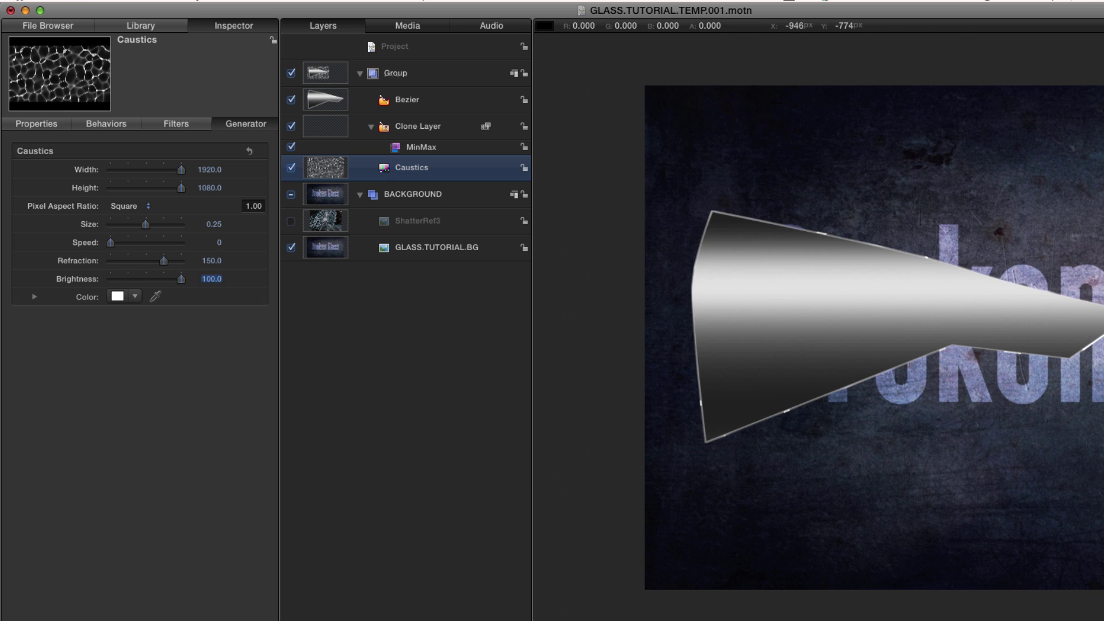
pyautogui.press('Return')
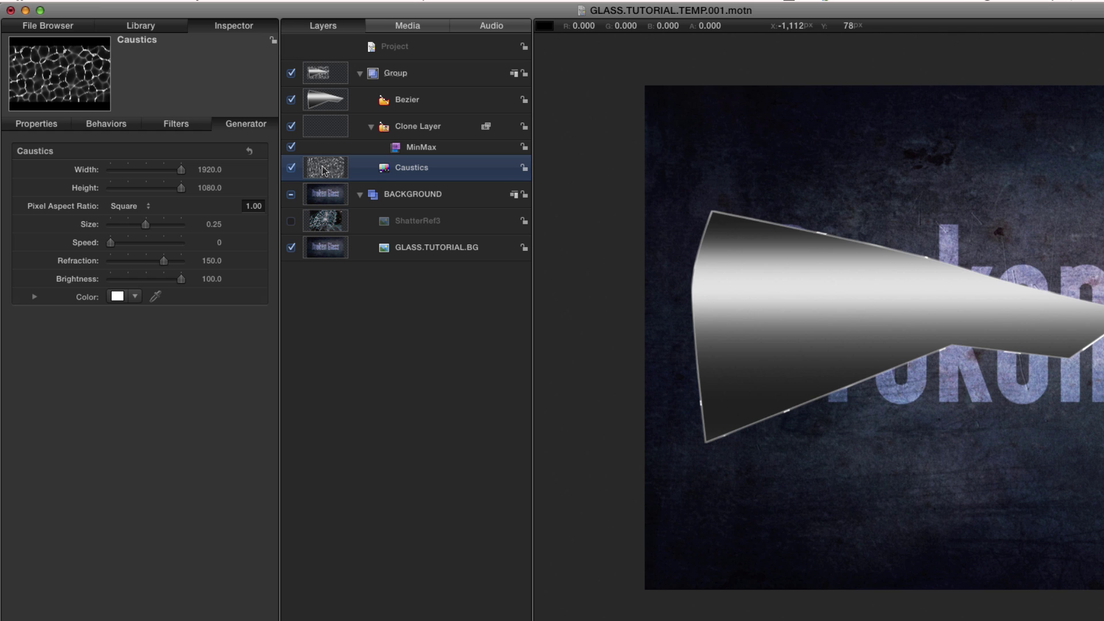
# Apply the Offset filter from the Tiling filters to the Caustics layer.
pyautogui.press('super+2')
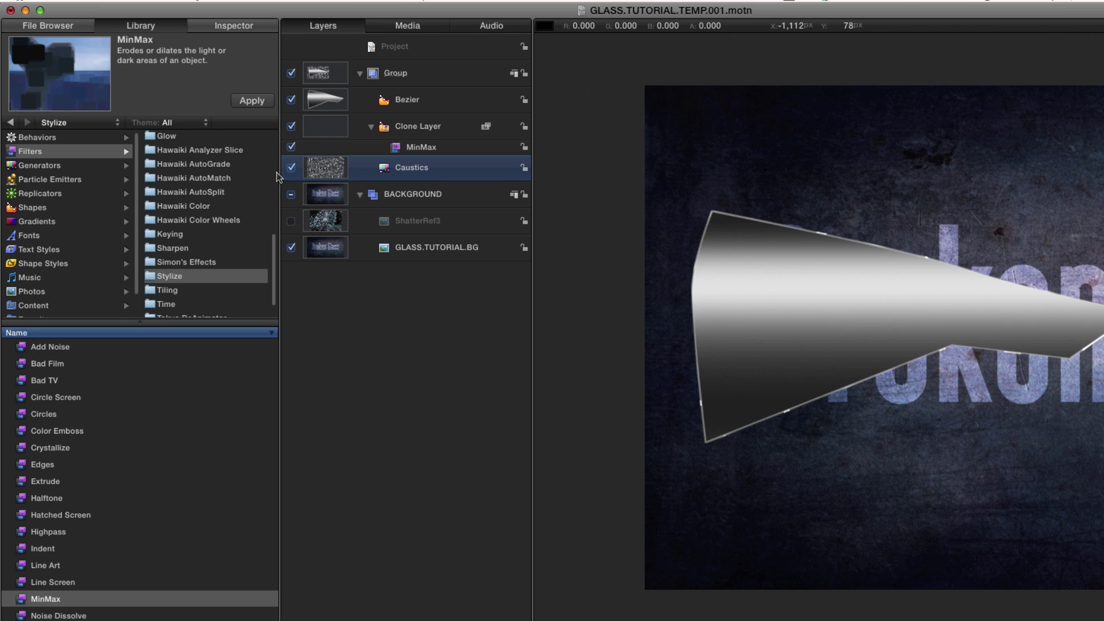
pyautogui.click(162, 291)
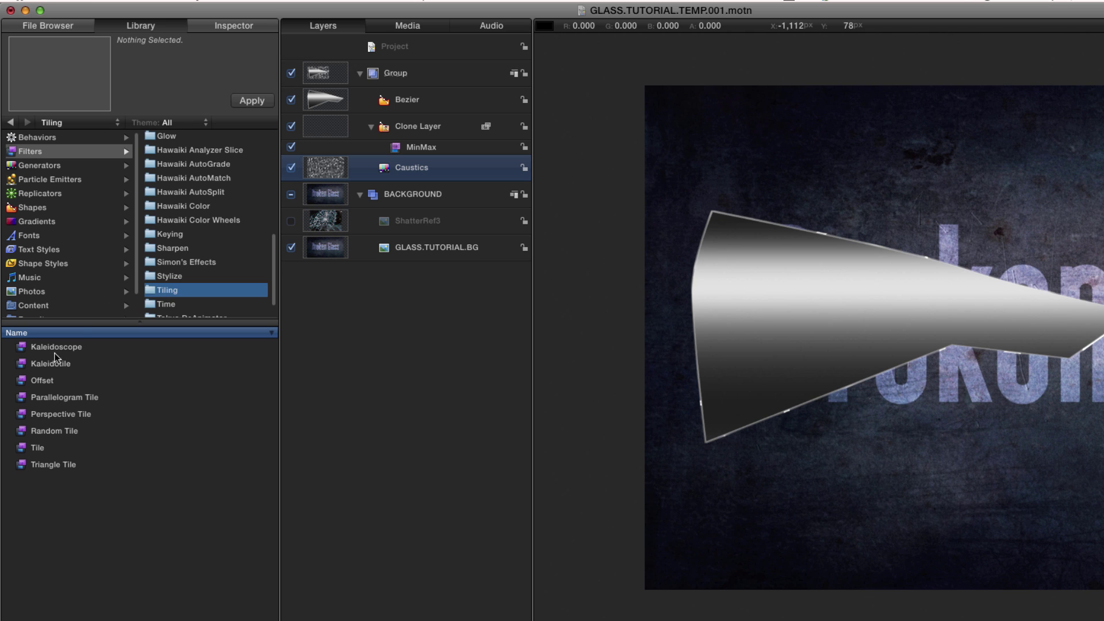
pyautogui.click(30, 385)
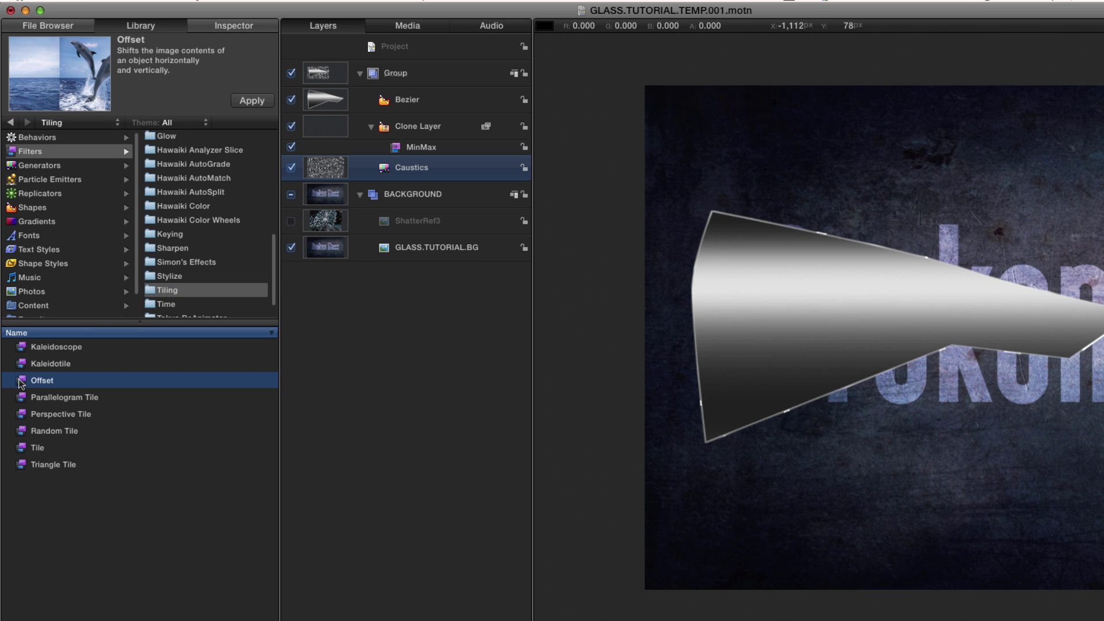
pyautogui.moveTo(22, 385); pyautogui.dragTo(323, 170)
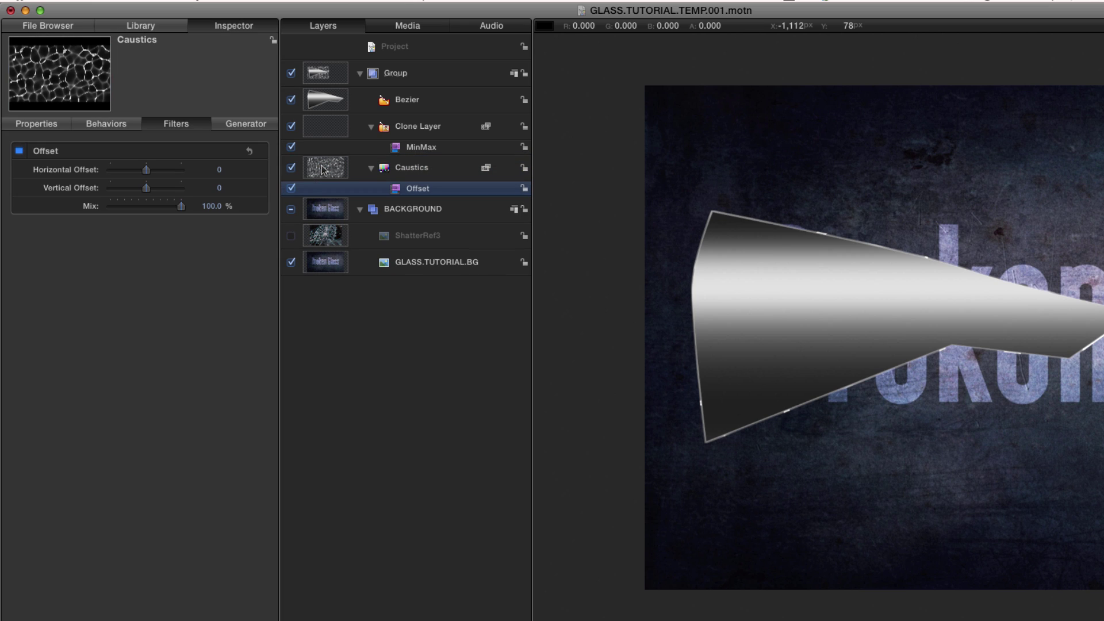
# Add a Rate parameter behavior to the Offset filter's vertical offset, set its rate to 2 and play the result.
pyautogui.click(76, 190)
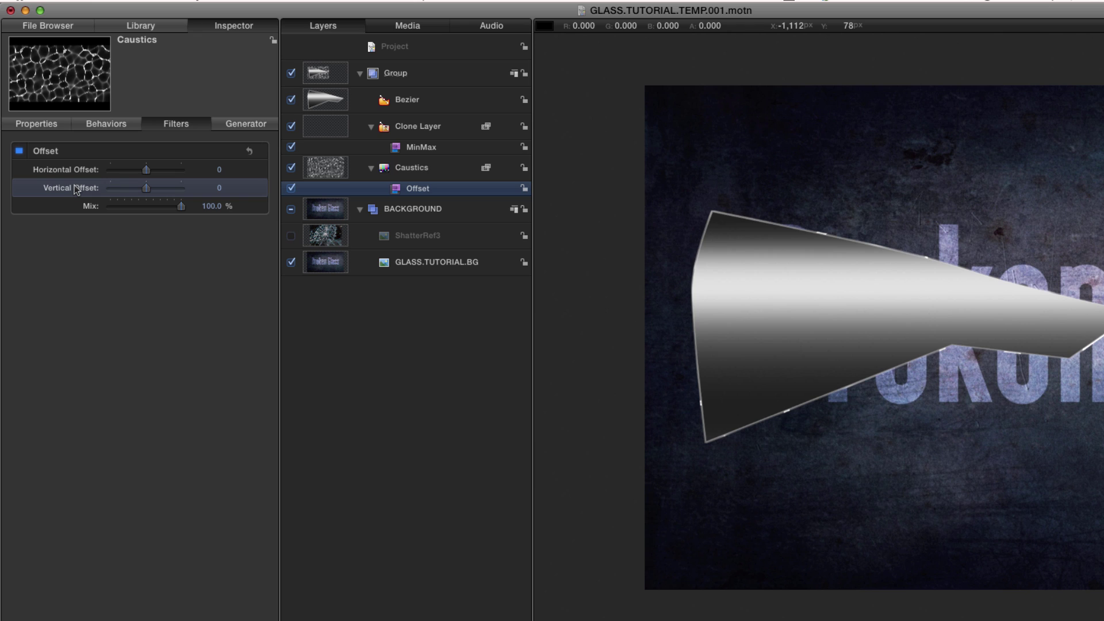
pyautogui.rightClick(76, 189)
pyautogui.moveTo(137, 249)
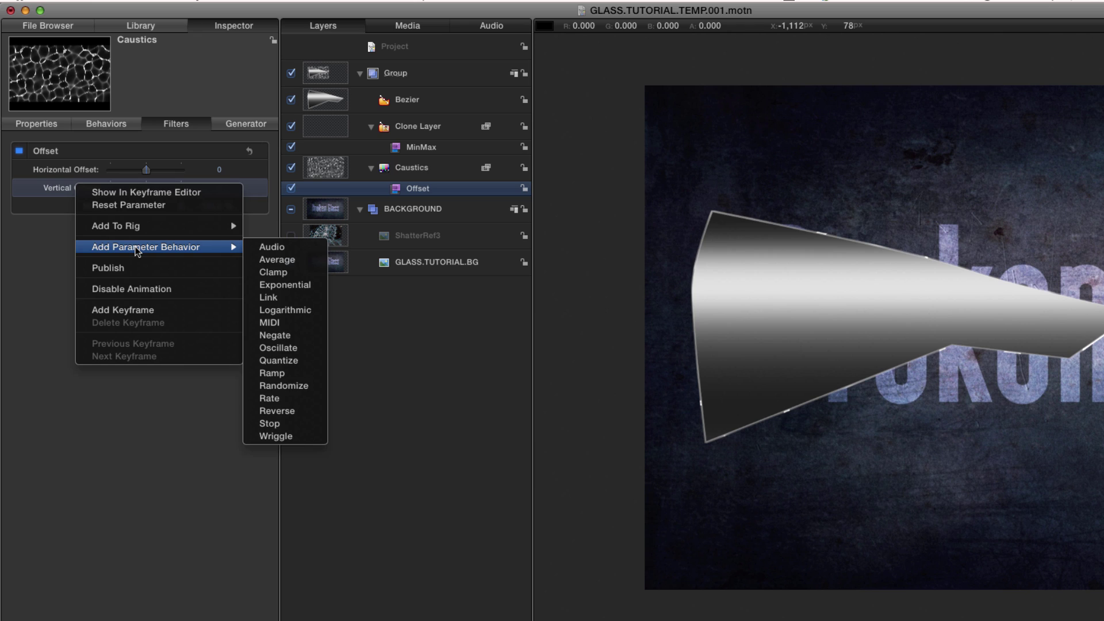
pyautogui.click(295, 400)
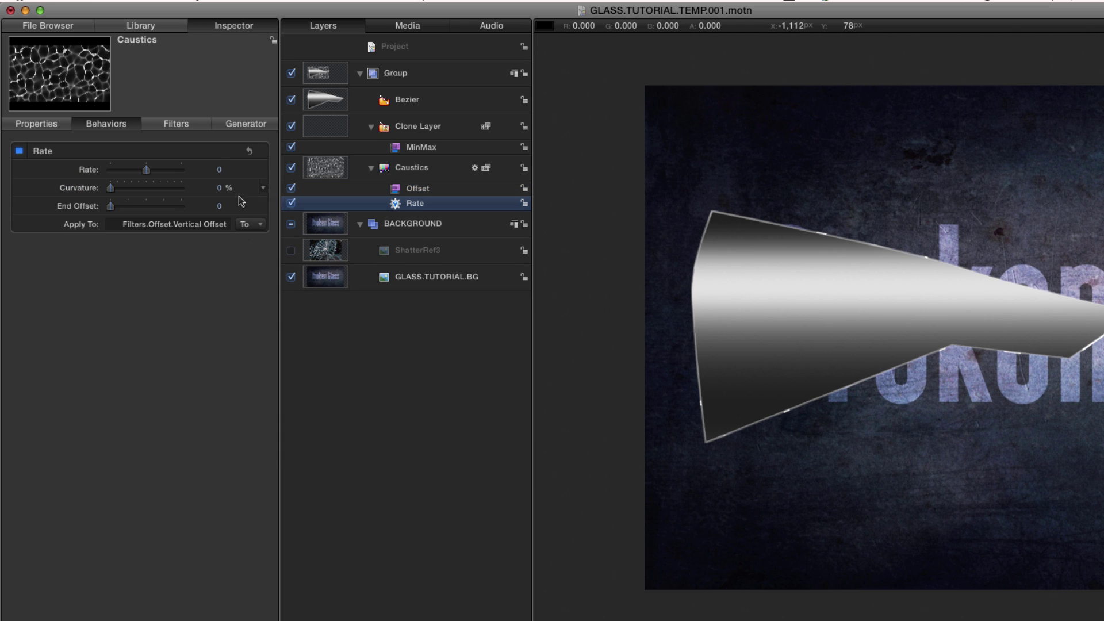
pyautogui.click(220, 171)
pyautogui.write('2')
pyautogui.press('Return')
pyautogui.press('space')
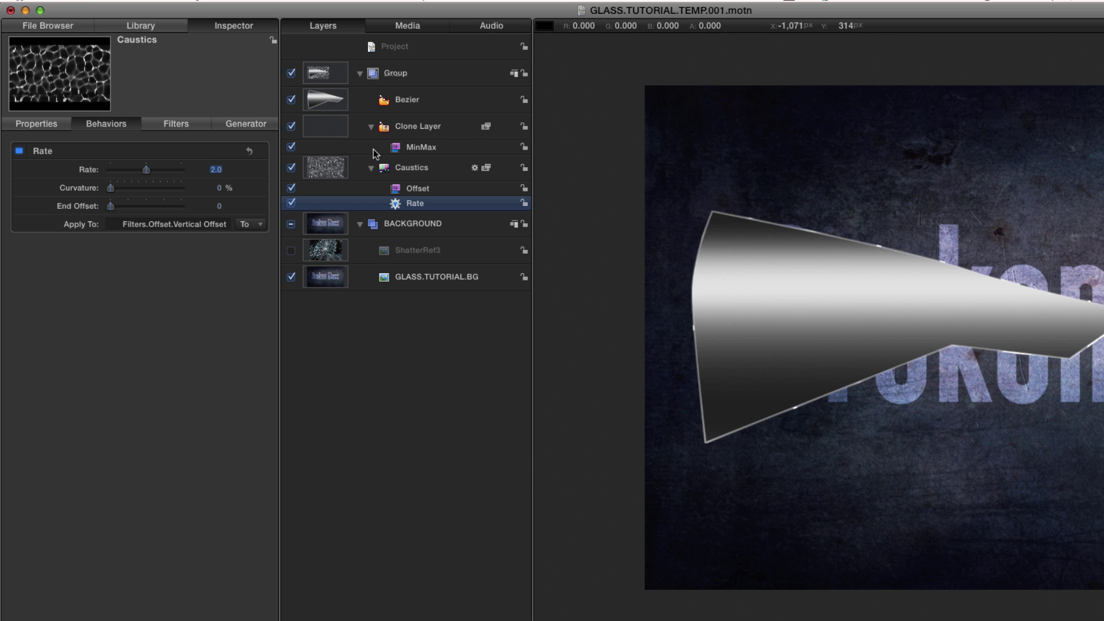
# Rename the group holding the Bezier, clone and Caustics layers as SHARD.
pyautogui.doubleClick(400, 73)
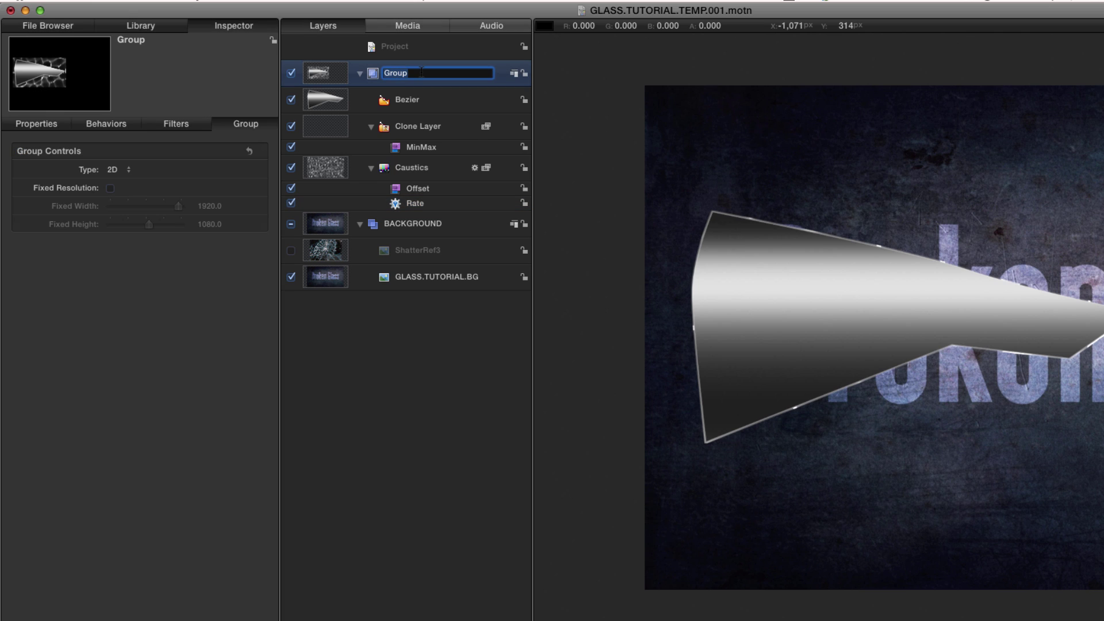
pyautogui.write('SHARD')
pyautogui.press('Return')
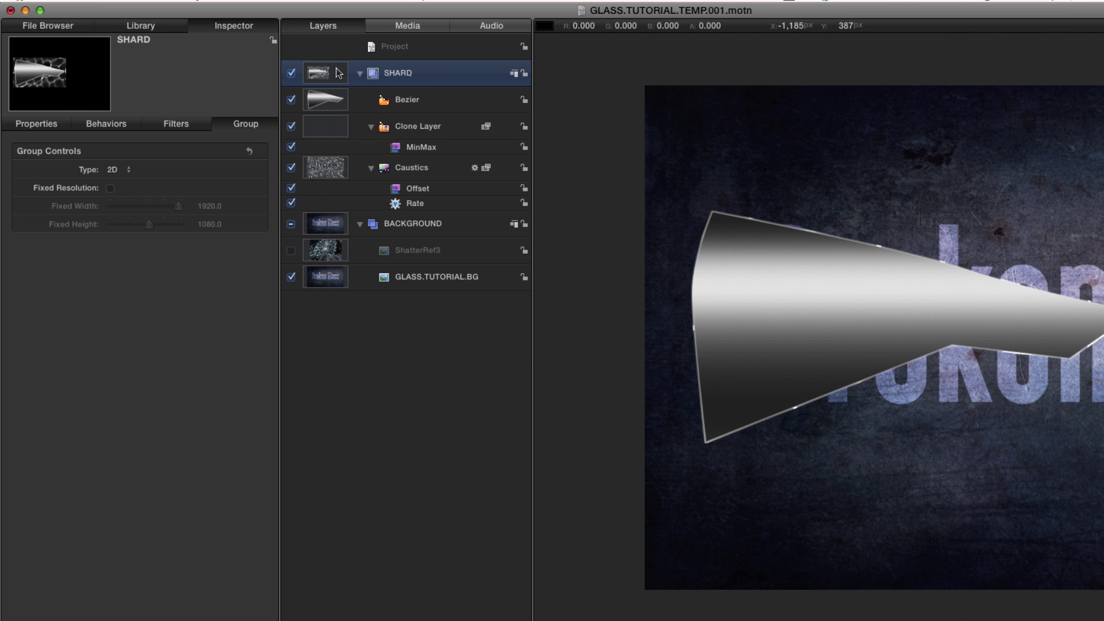
# Replicate the SHARD group, make the replicator 3D and change its shape to Box.
pyautogui.press('l')
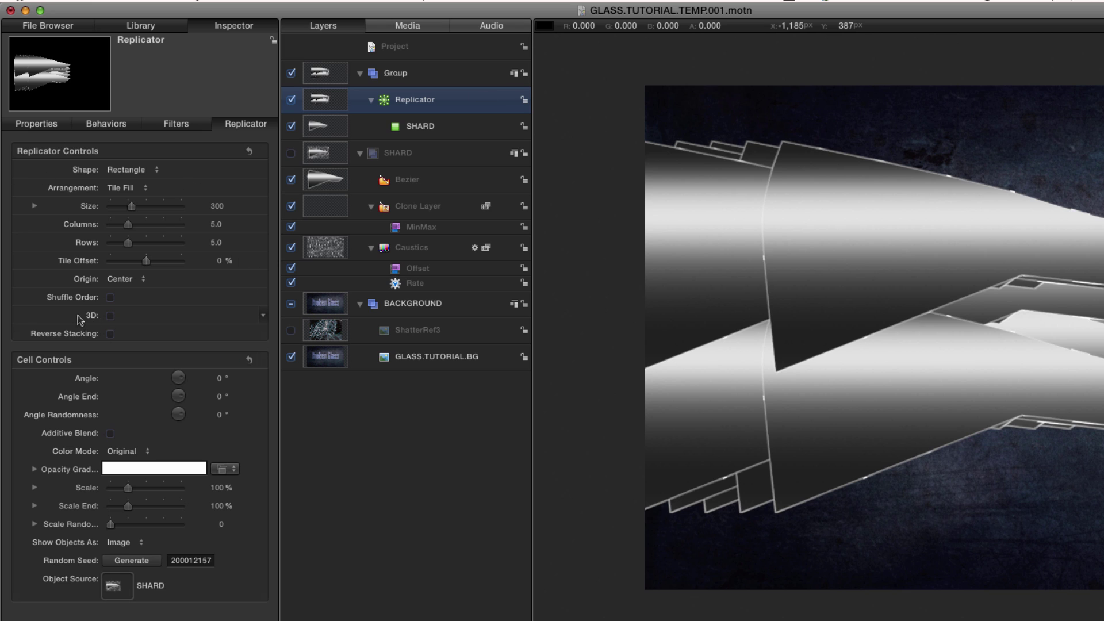
pyautogui.click(110, 317)
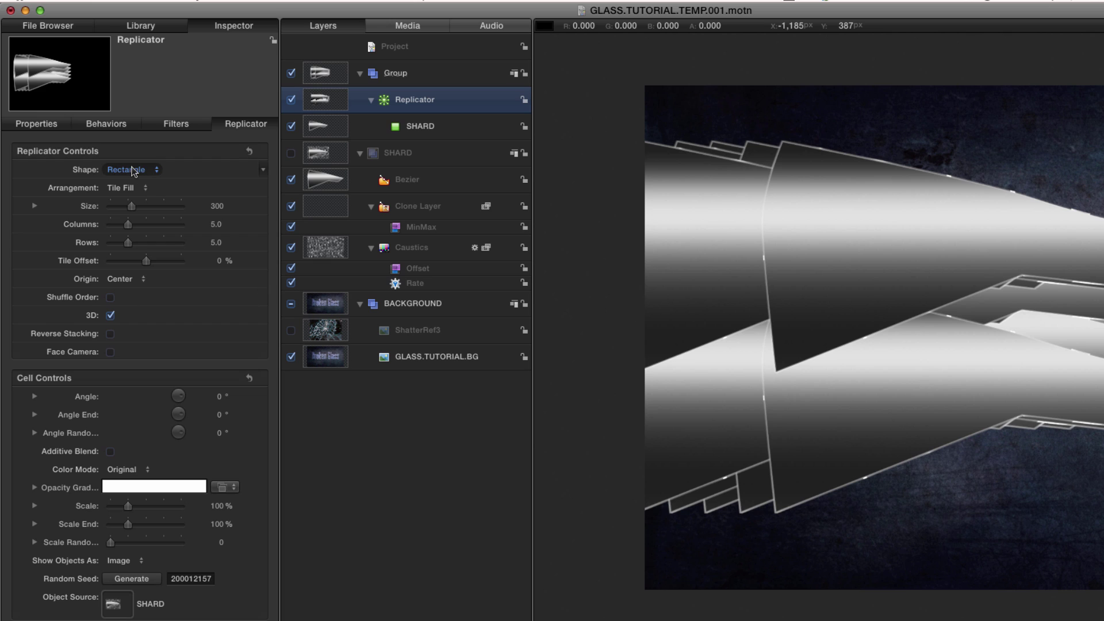
pyautogui.click(133, 171)
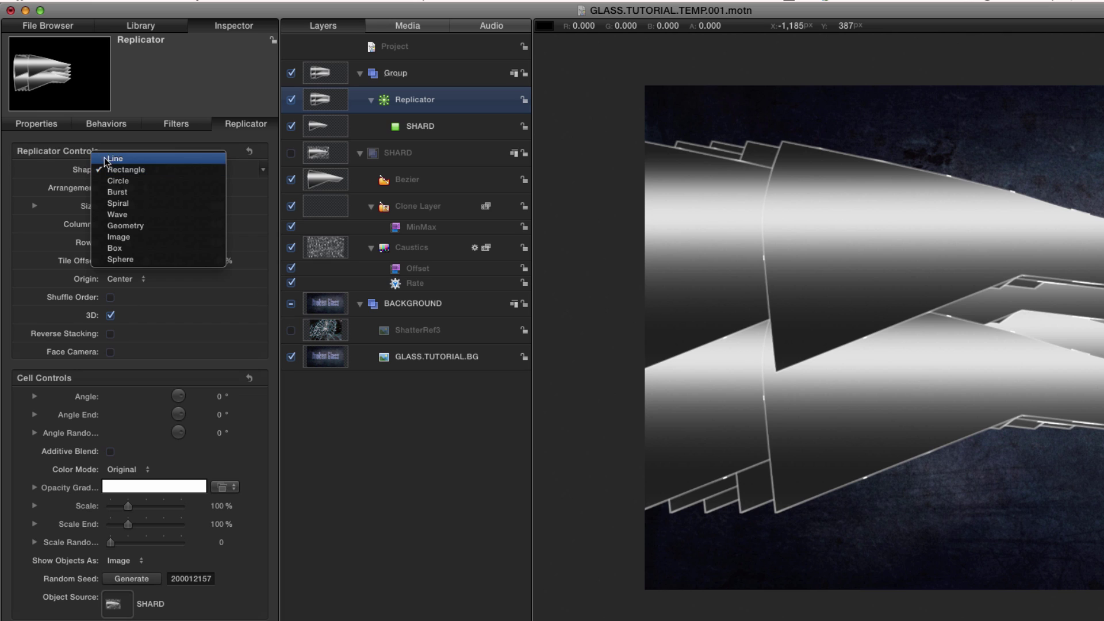
pyautogui.click(115, 249)
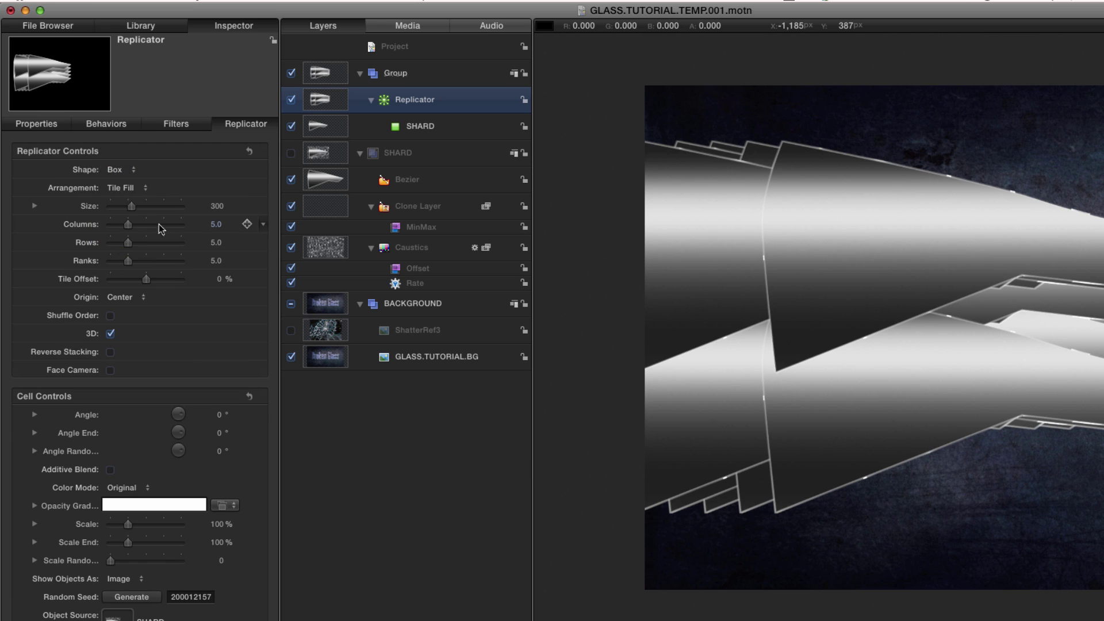
# Set the replicator's columns and rows to 1 each.
pyautogui.click(217, 224)
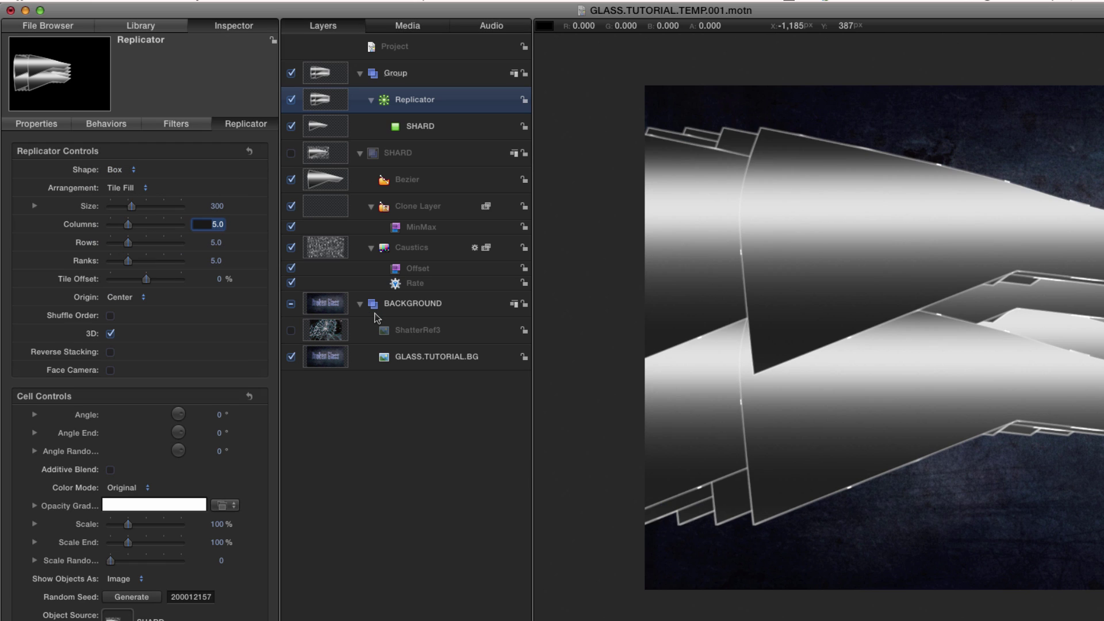
pyautogui.write('1')
pyautogui.press('Tab')
pyautogui.write('1')
pyautogui.press('Return')
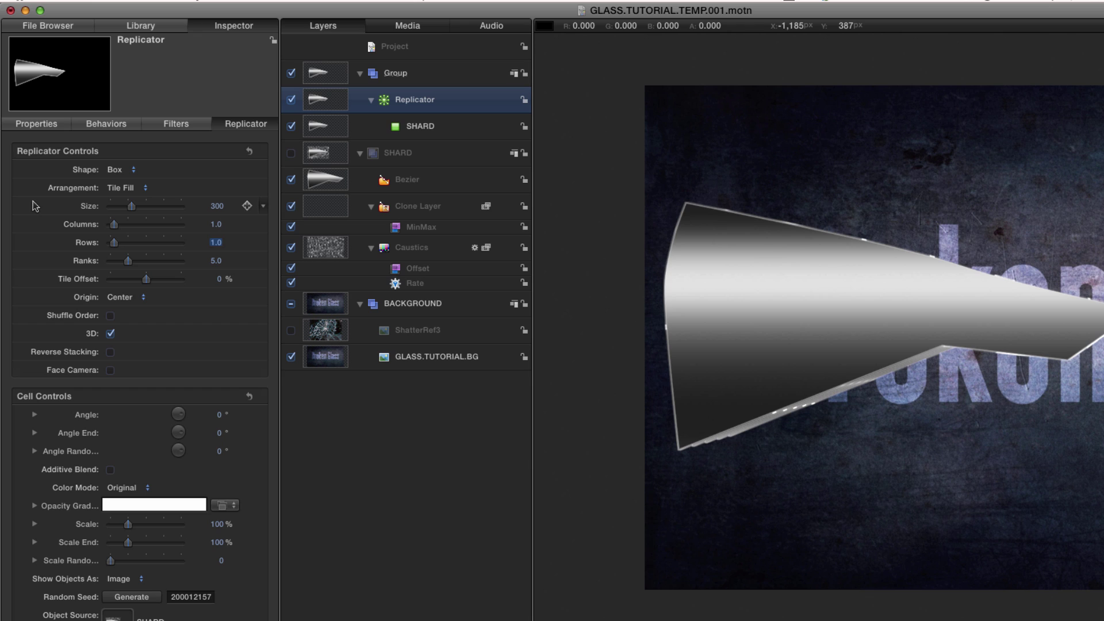
# Expand the replicator's size parameters and set its depth to 15.
pyautogui.click(35, 205)
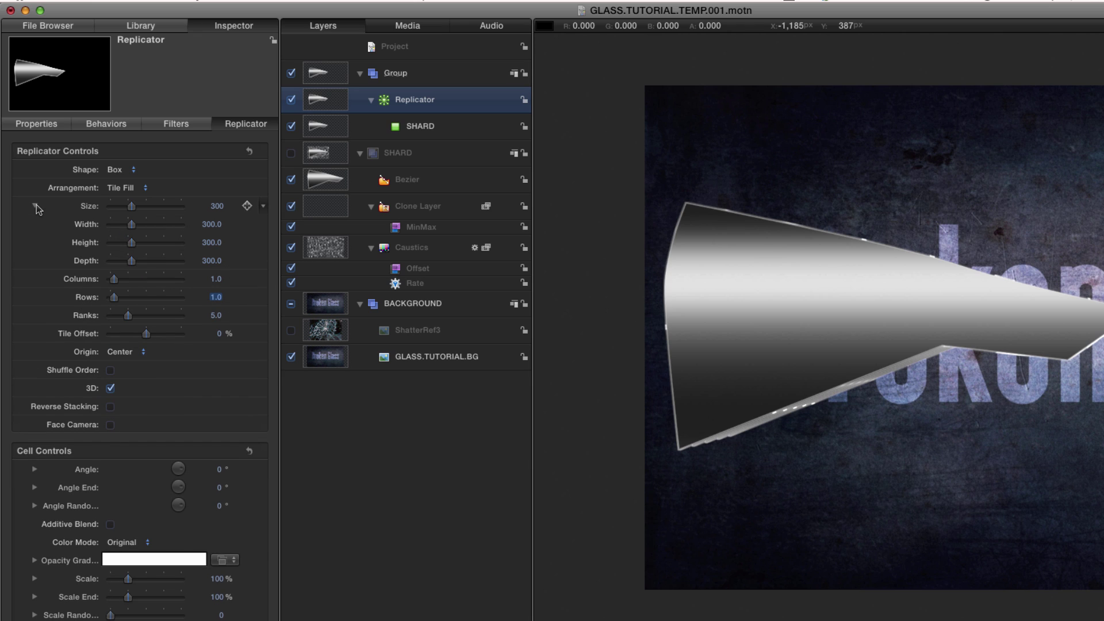
pyautogui.click(212, 260)
pyautogui.write('15')
pyautogui.press('Return')
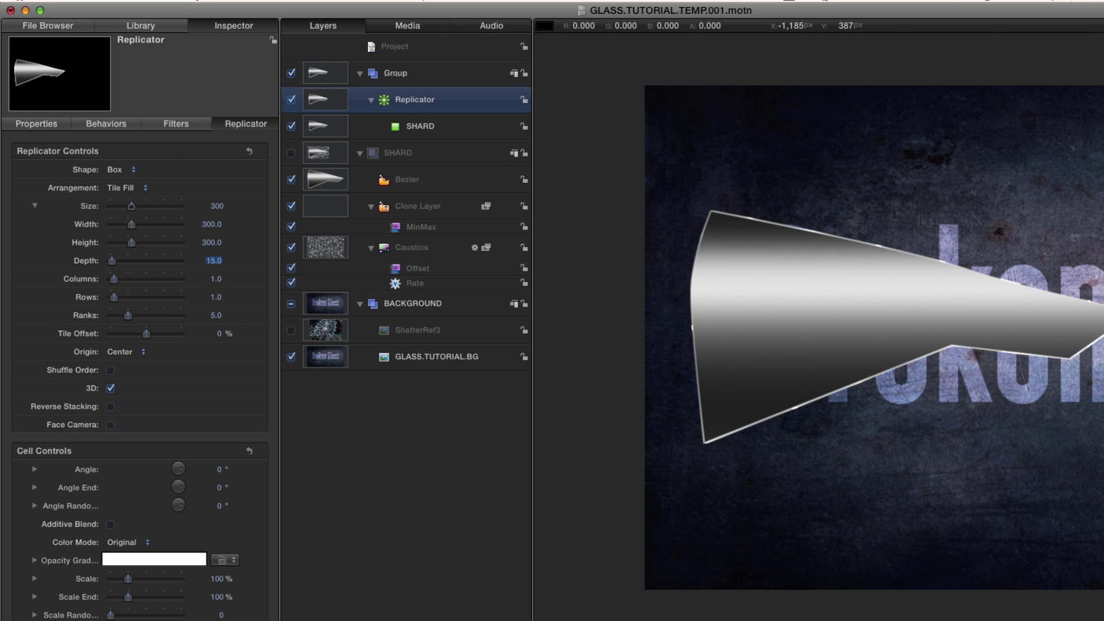
# Rotate the replicator 60° about its Y axis.
pyautogui.click(324, 98)
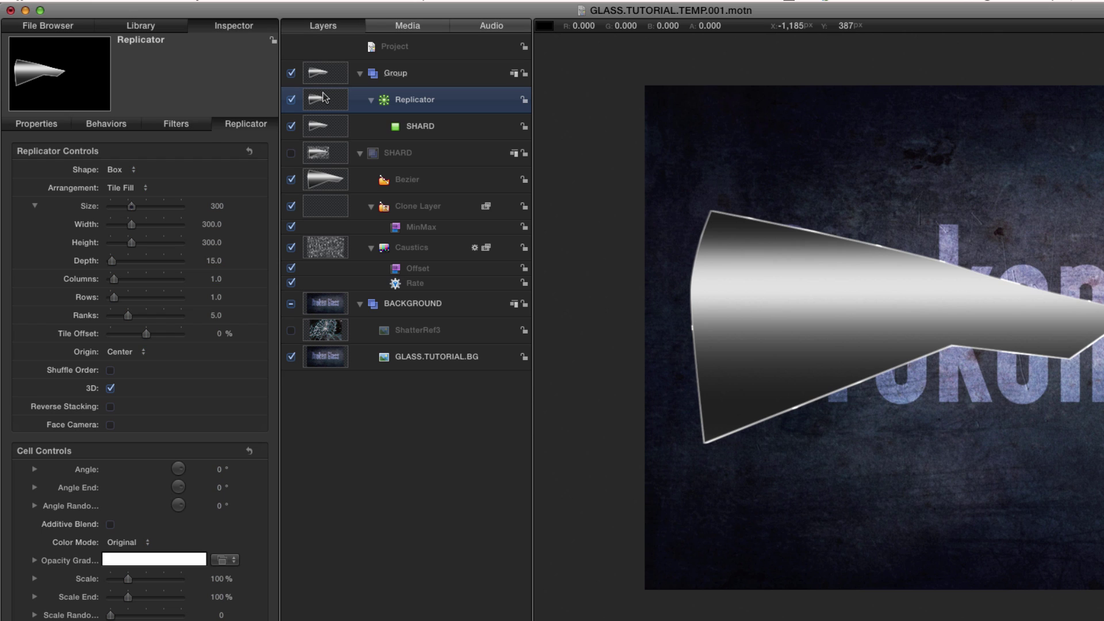
pyautogui.press('F1')
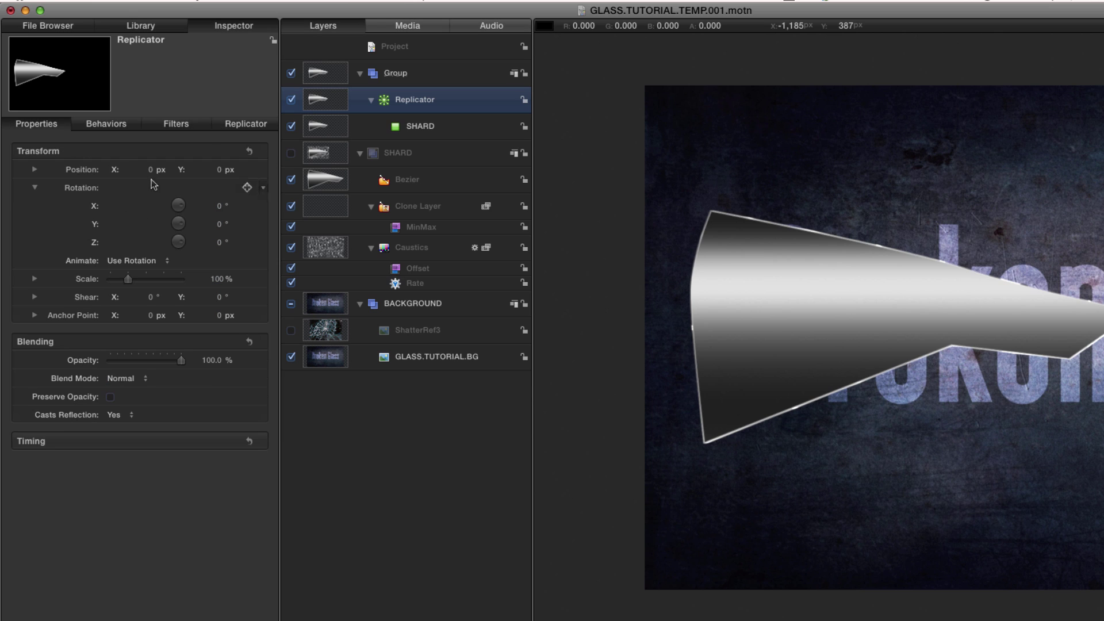
pyautogui.moveTo(215, 223); pyautogui.dragTo(240, 215)
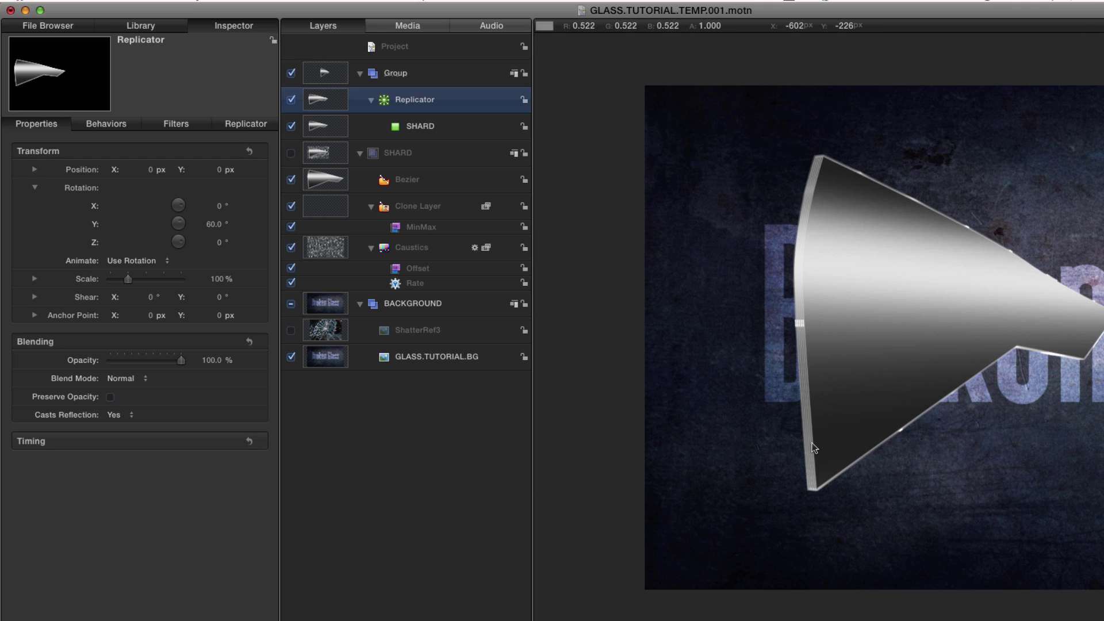
# Try 15 ranks on the replicator while checking the shard's edge up close, and settle on 20 ranks.
pyautogui.press('z')
pyautogui.click(813, 441)
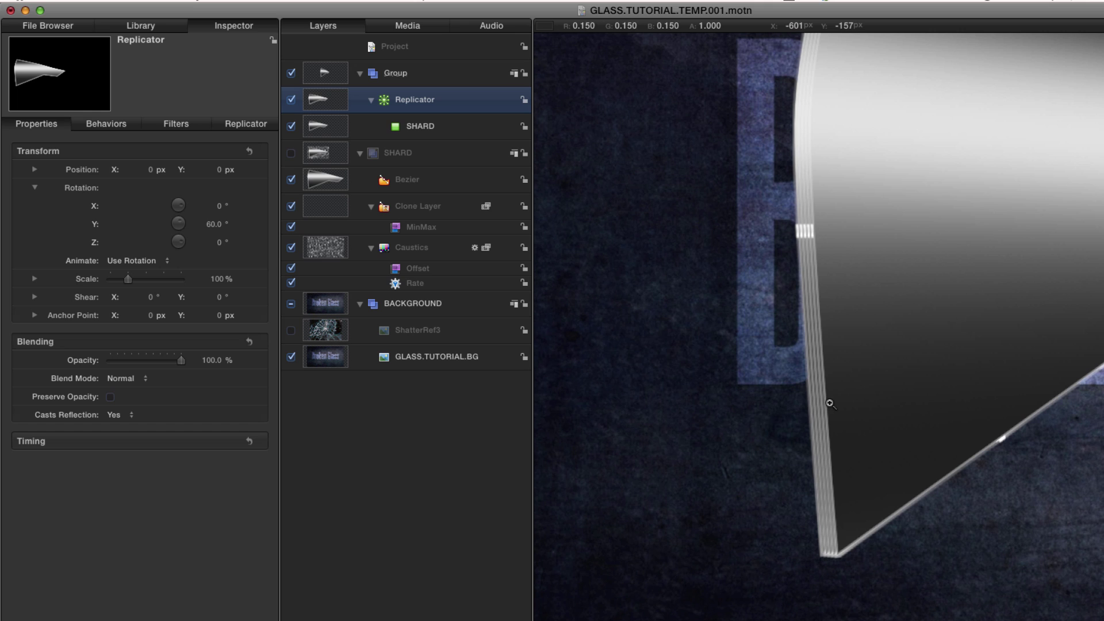
pyautogui.press('F4')
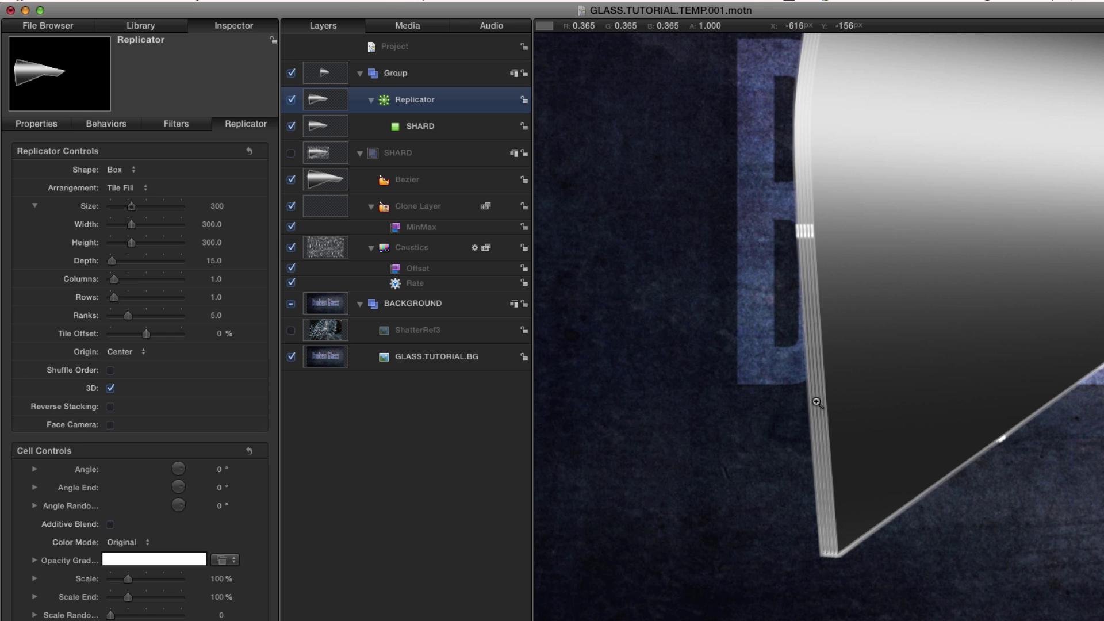
pyautogui.click(216, 316)
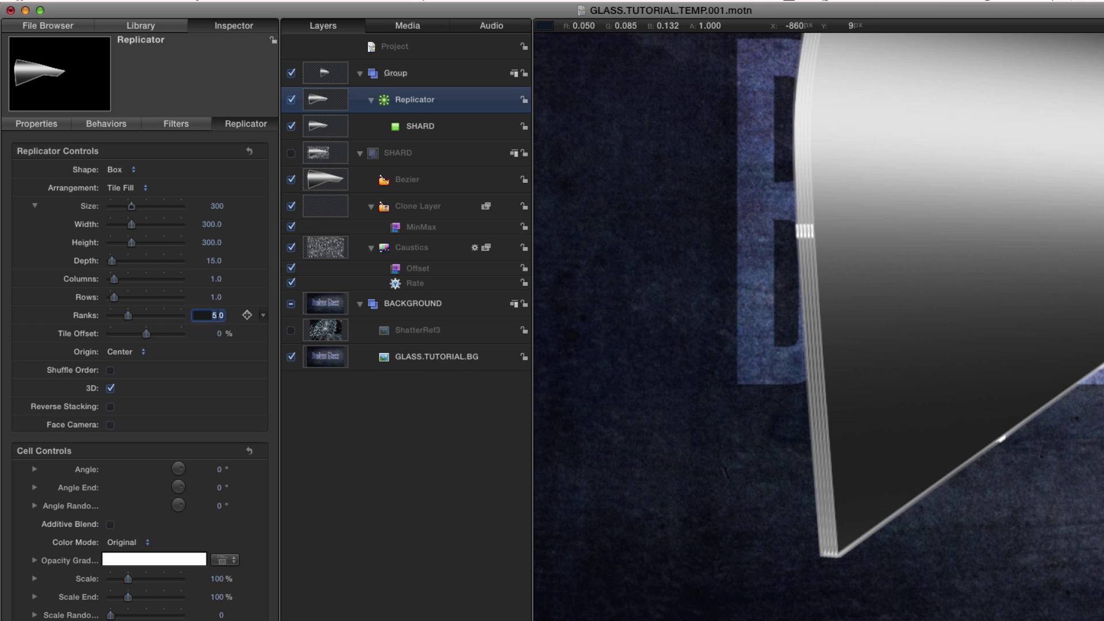
pyautogui.write('15')
pyautogui.press('Return')
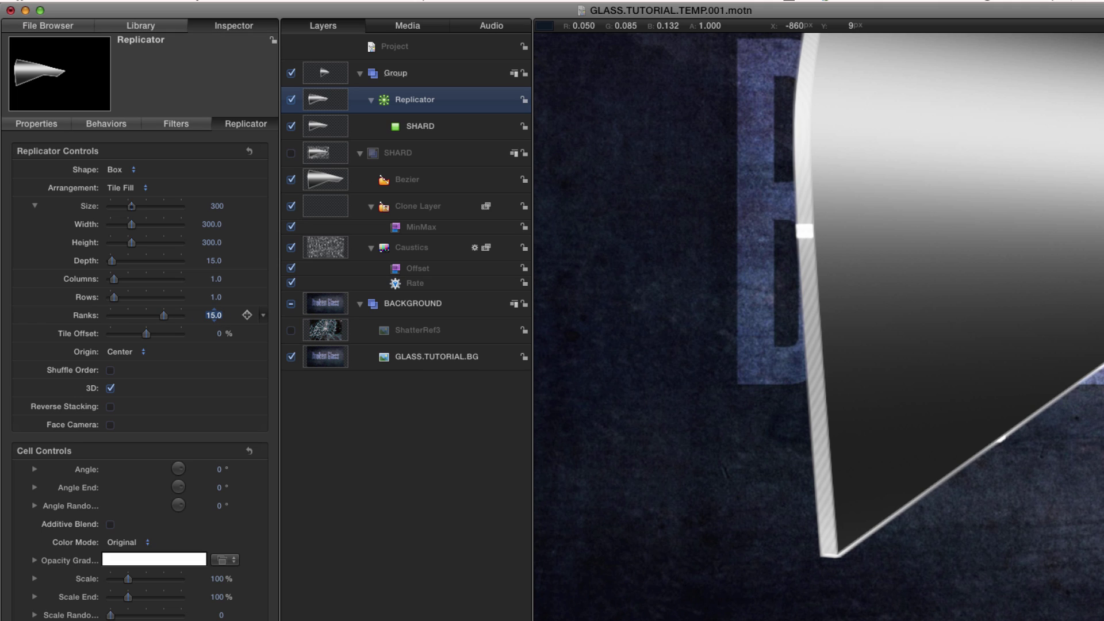
pyautogui.click(214, 314)
pyautogui.write('20')
pyautogui.press('Return')
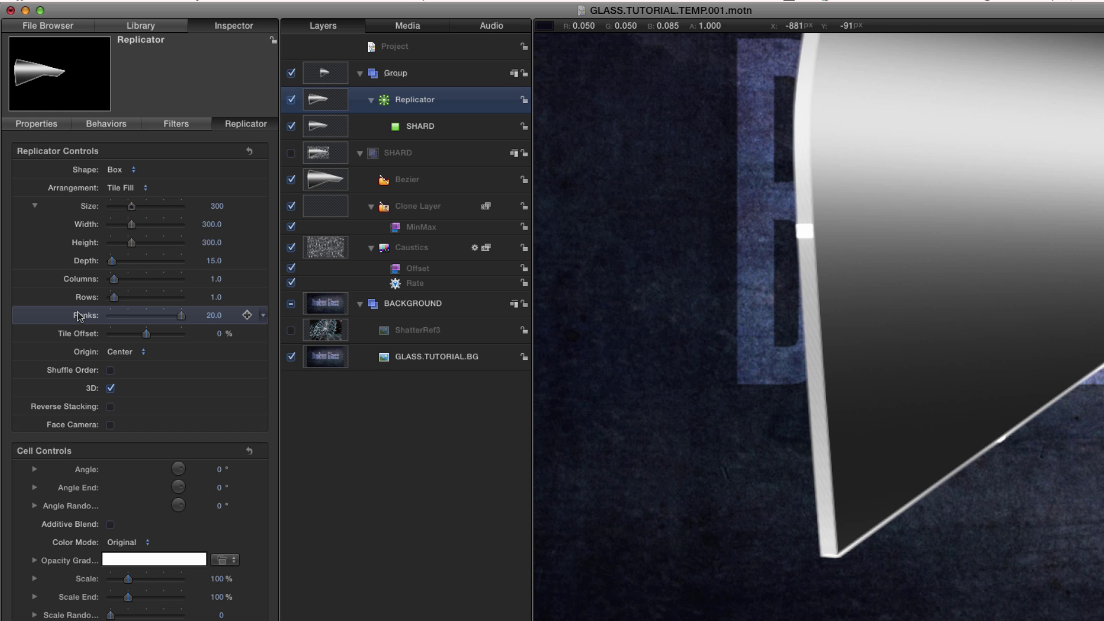
# Add the replicator's Ranks parameter to a new slider rig and set Ranks to 1 at the slider's start.
pyautogui.rightClick(81, 315)
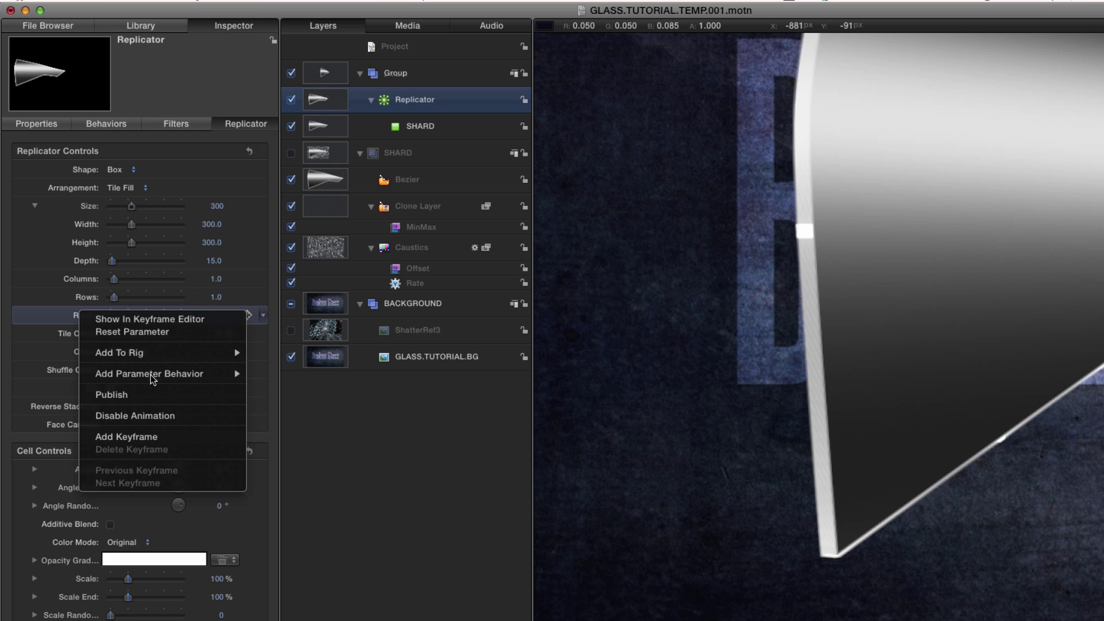
pyautogui.moveTo(138, 357)
pyautogui.moveTo(322, 356)
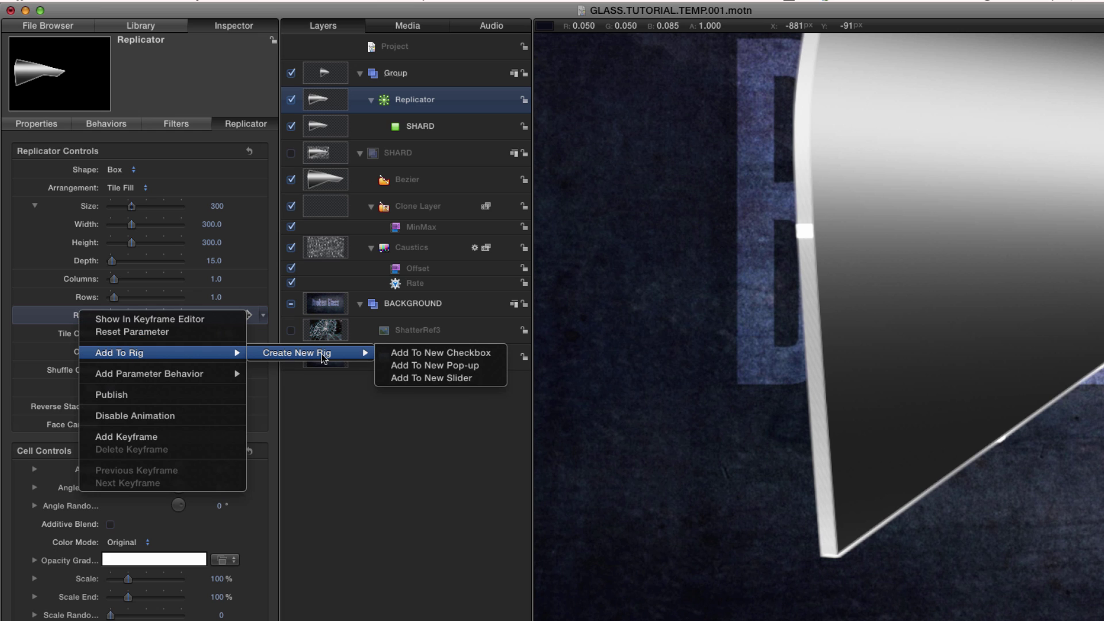
pyautogui.click(434, 378)
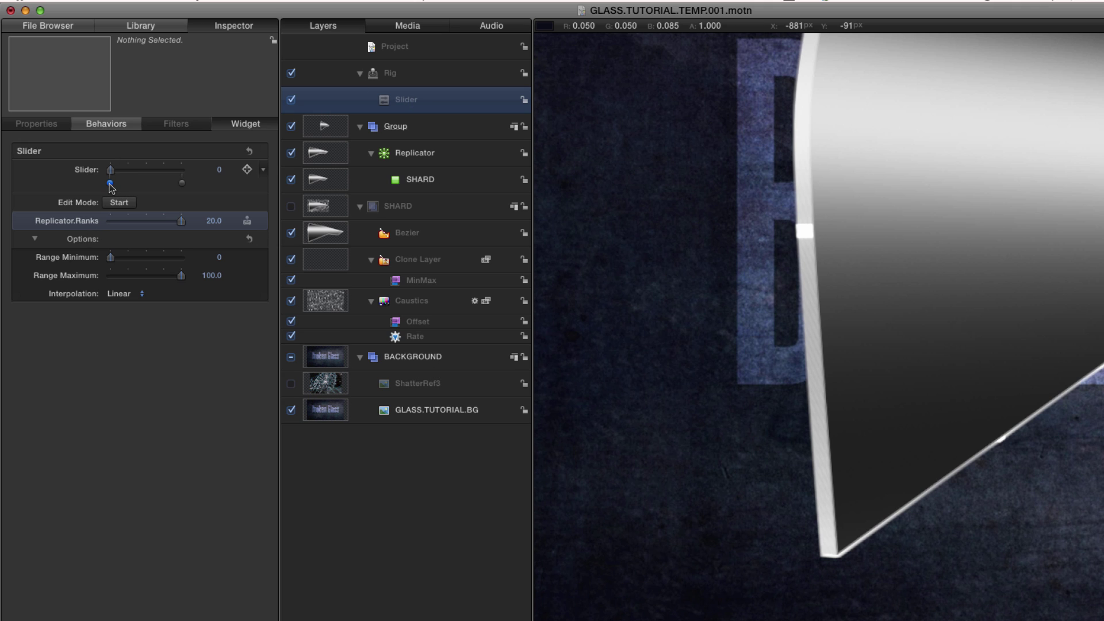
pyautogui.click(214, 221)
pyautogui.write('1')
pyautogui.press('Return')
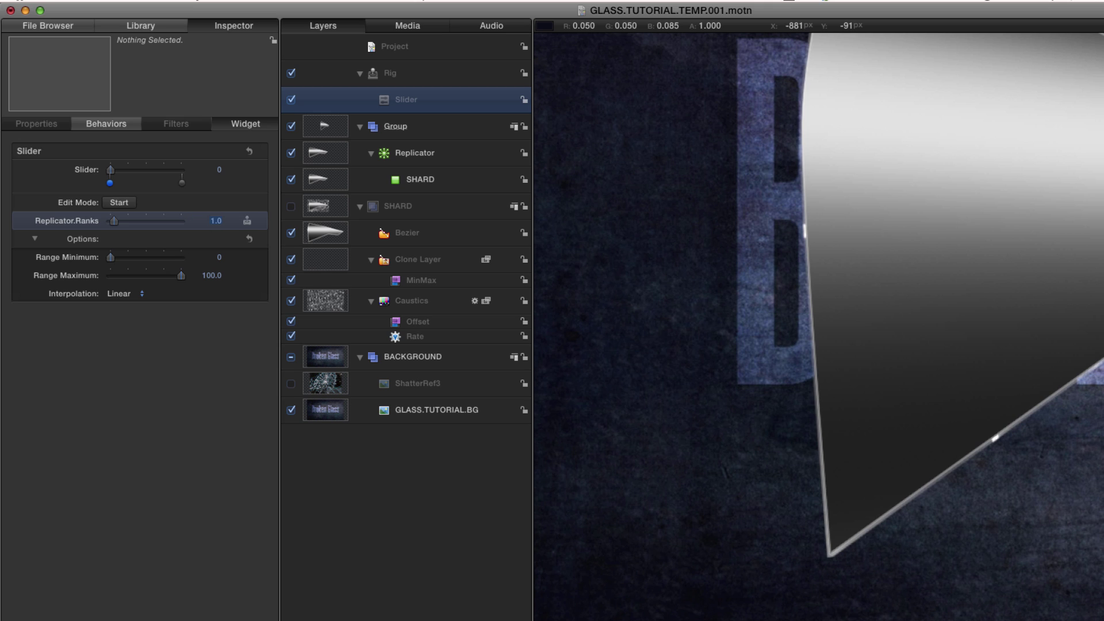
# Check Ranks at the slider's end, and set the slider's range minimum to 1 and maximum to 20.
pyautogui.click(182, 183)
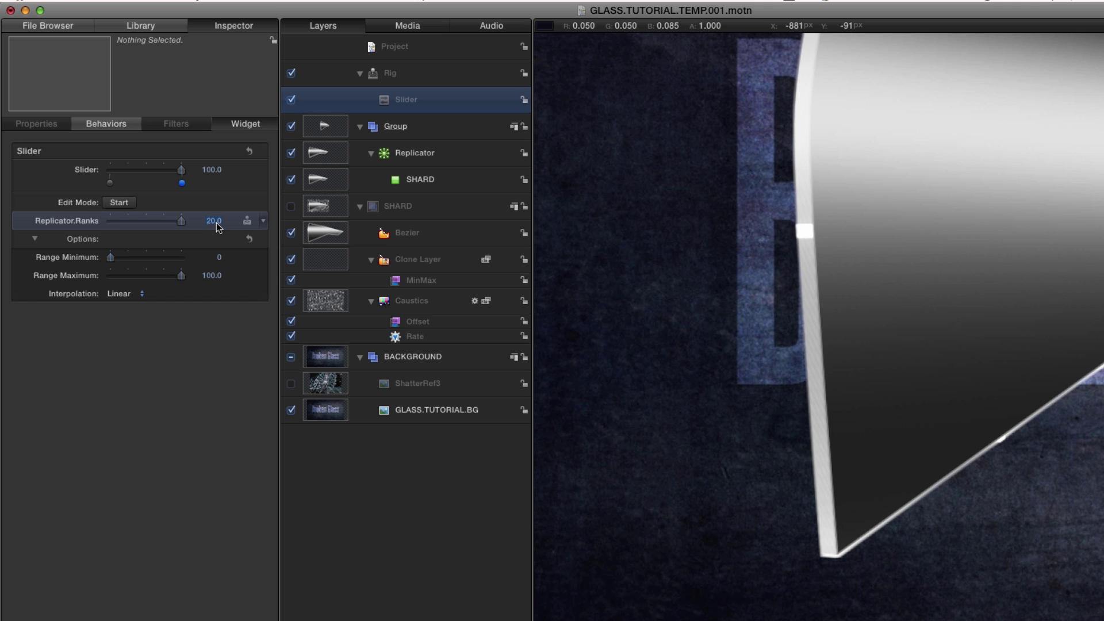
pyautogui.click(220, 260)
pyautogui.write('1')
pyautogui.press('Return')
pyautogui.press('Tab')
pyautogui.write('20')
pyautogui.press('Return')
# Test the rig slider's effect on the shard's thickness and leave it at 1.
pyautogui.moveTo(181, 170); pyautogui.dragTo(123, 176)
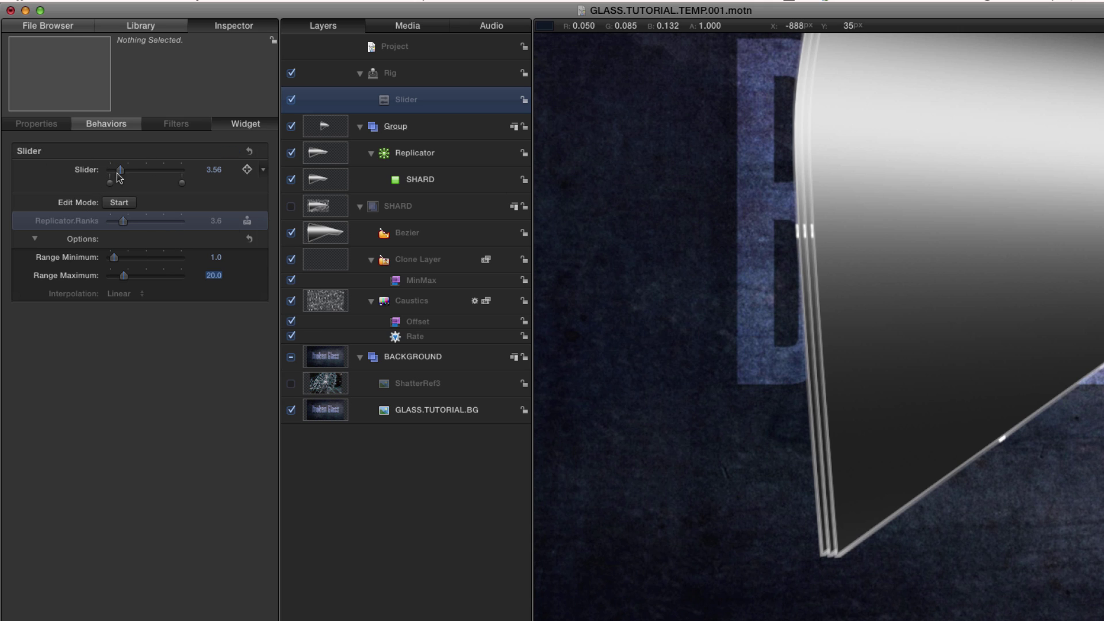
pyautogui.moveTo(122, 170); pyautogui.dragTo(123, 169)
pyautogui.moveTo(122, 172); pyautogui.dragTo(110, 171)
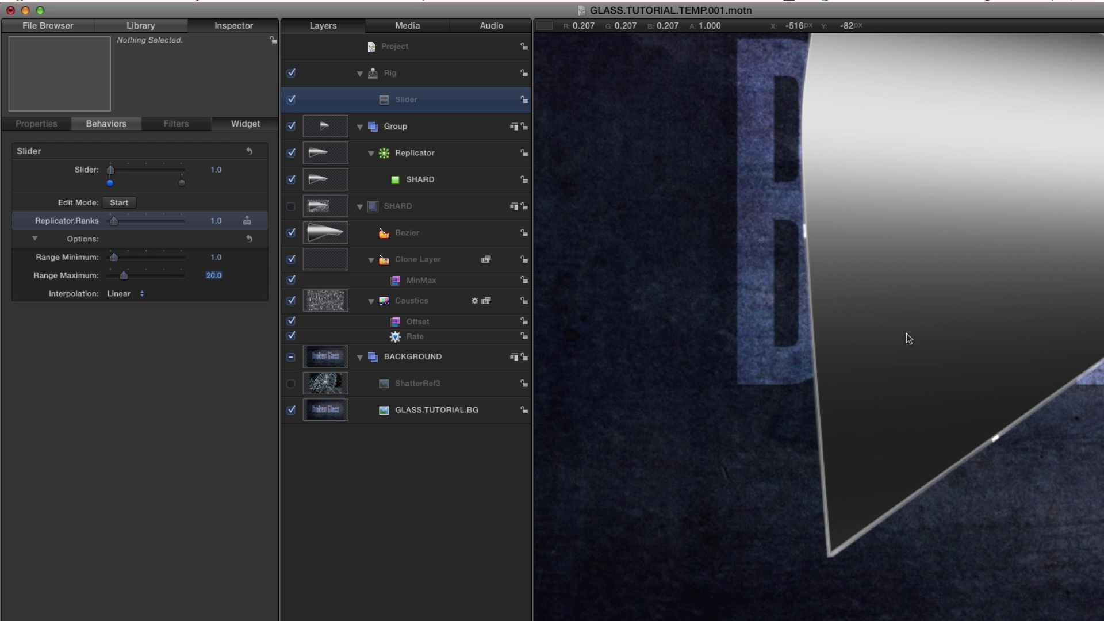
# Set the replicator's Y rotation to 0° so the shard faces the front again.
pyautogui.hotkey('shift', 'z')
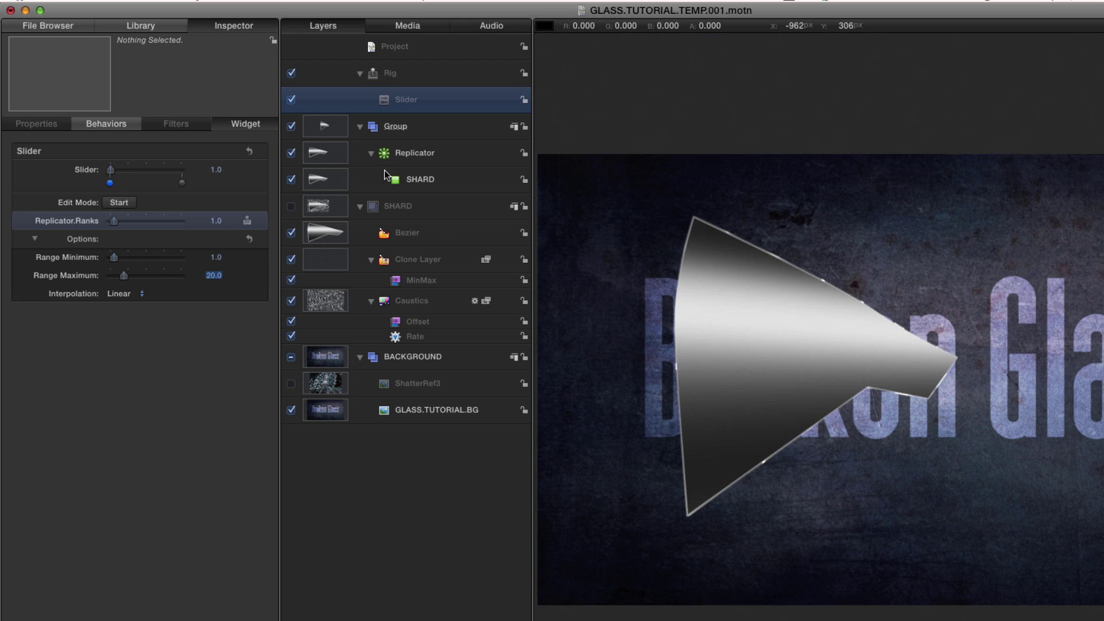
pyautogui.click(313, 154)
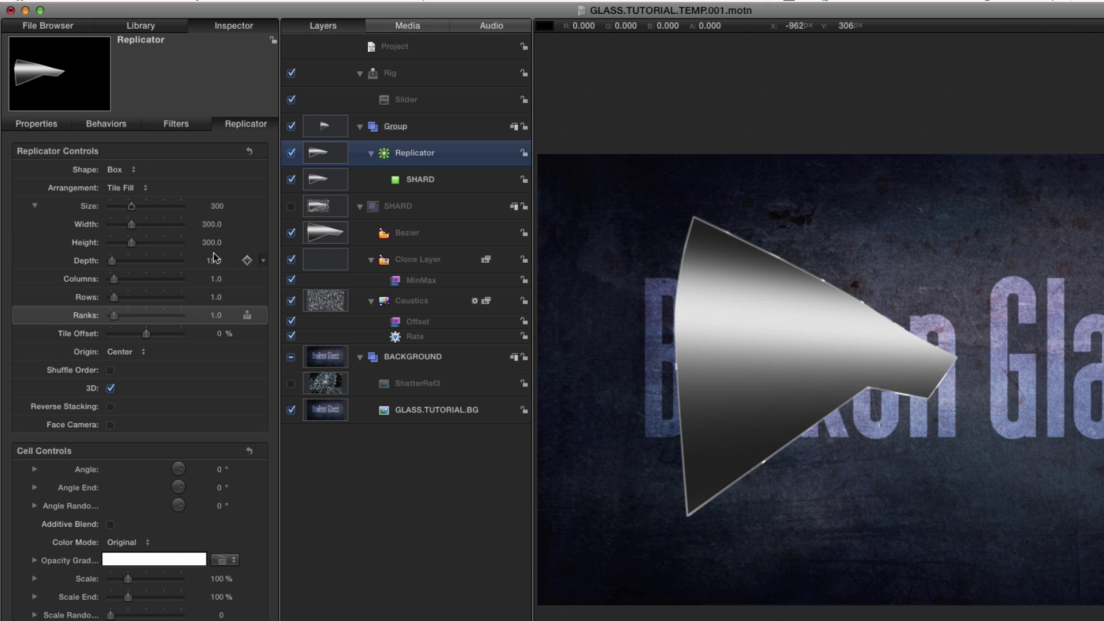
pyautogui.click(36, 124)
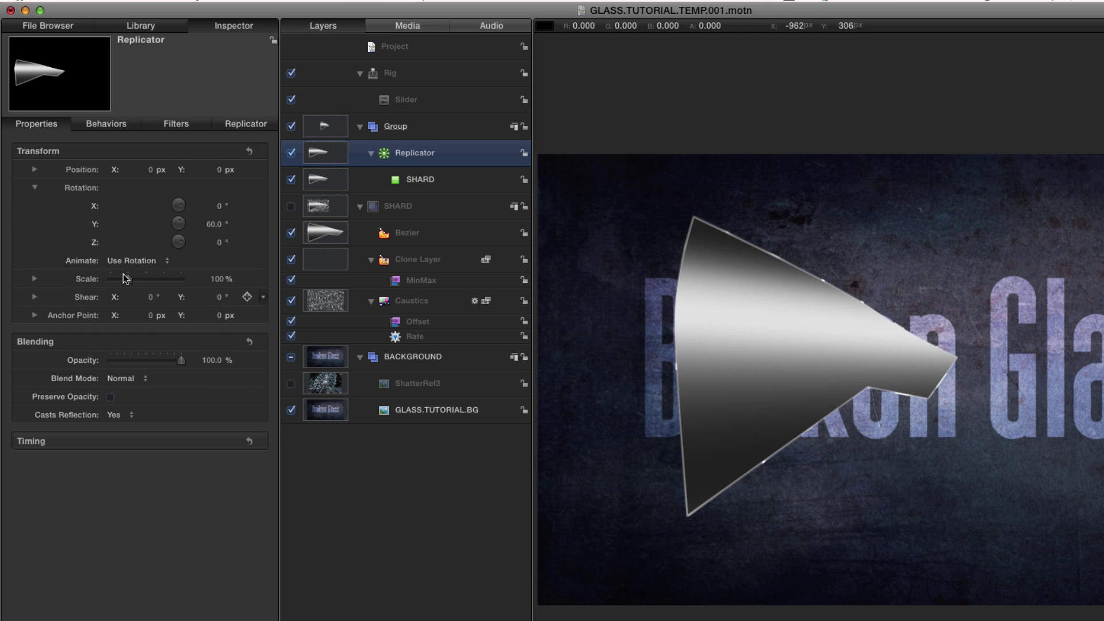
pyautogui.click(214, 224)
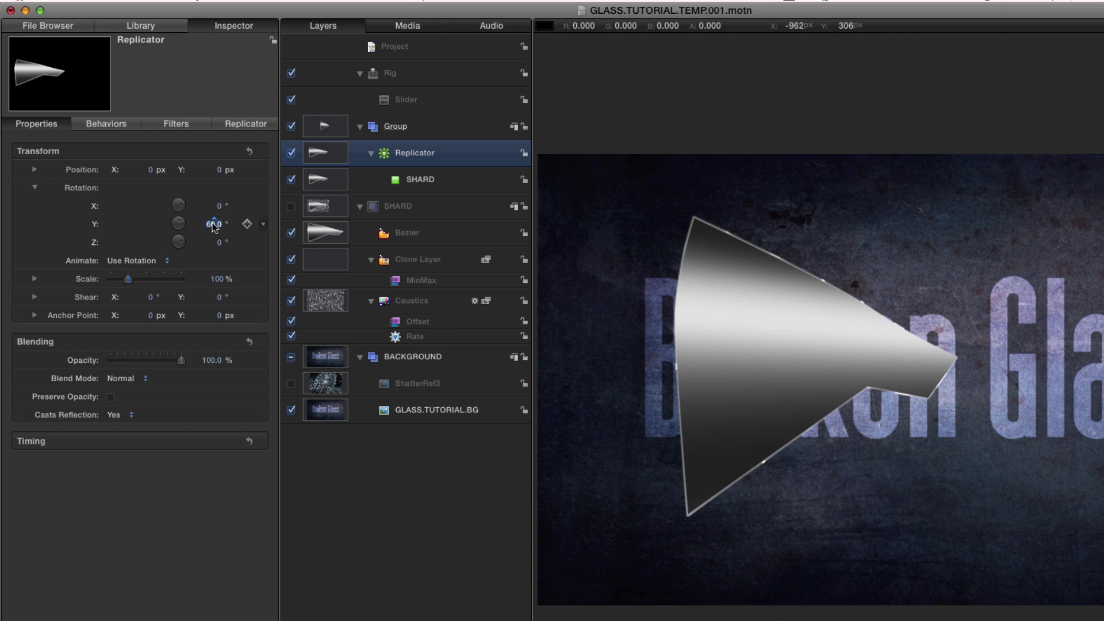
pyautogui.write('0')
pyautogui.press('Return')
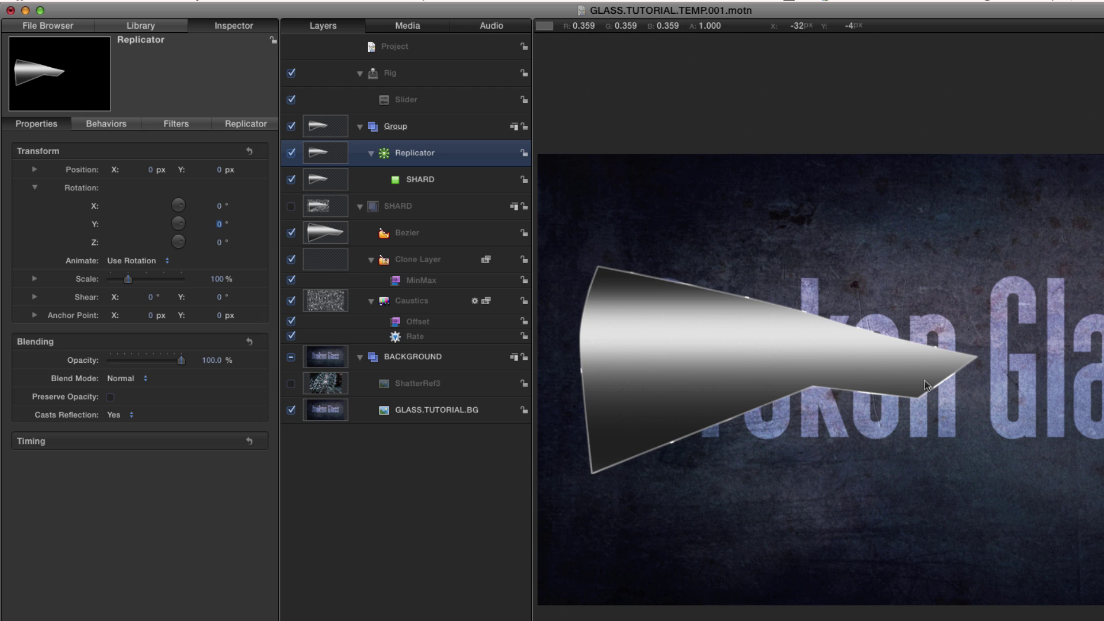
# Try the Linear Dodge blend mode on the replicator and return it to Normal.
pyautogui.click(122, 380)
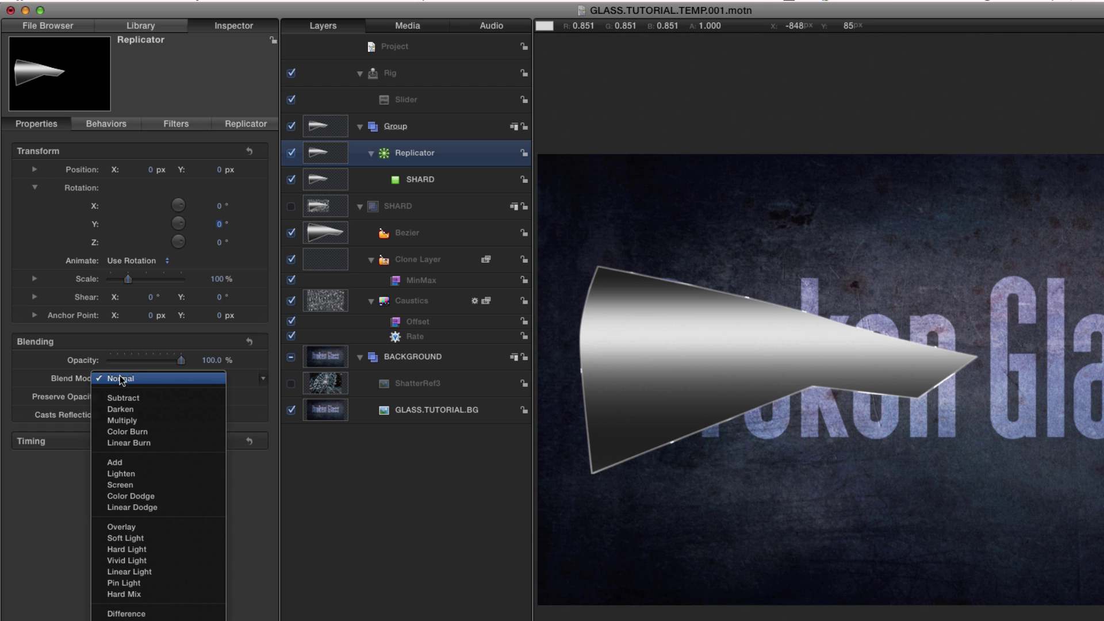
pyautogui.click(132, 508)
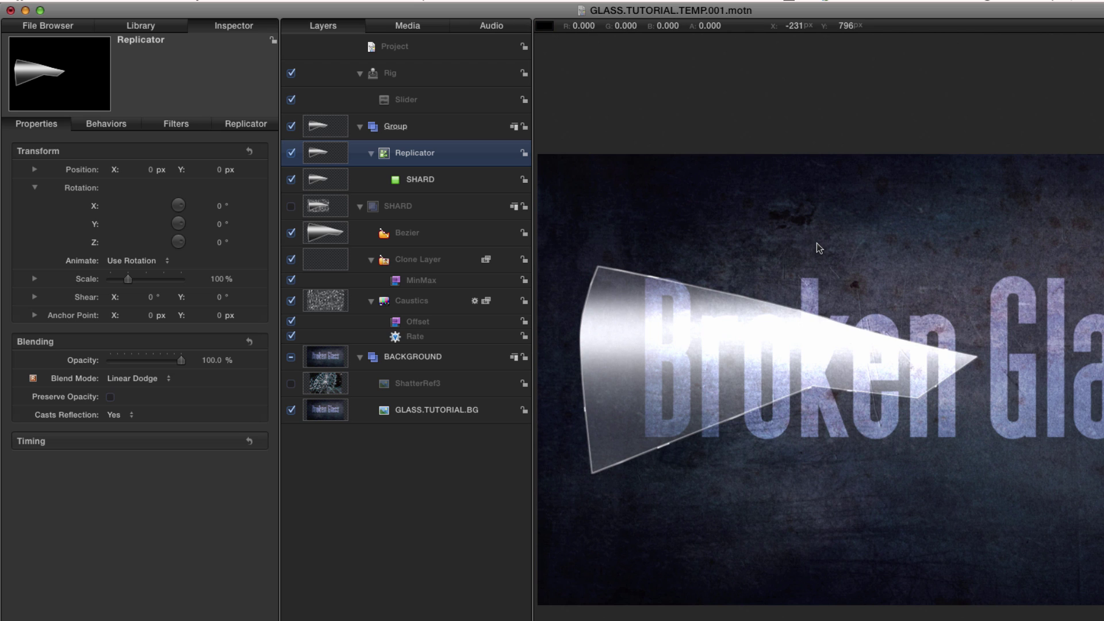
pyautogui.click(135, 380)
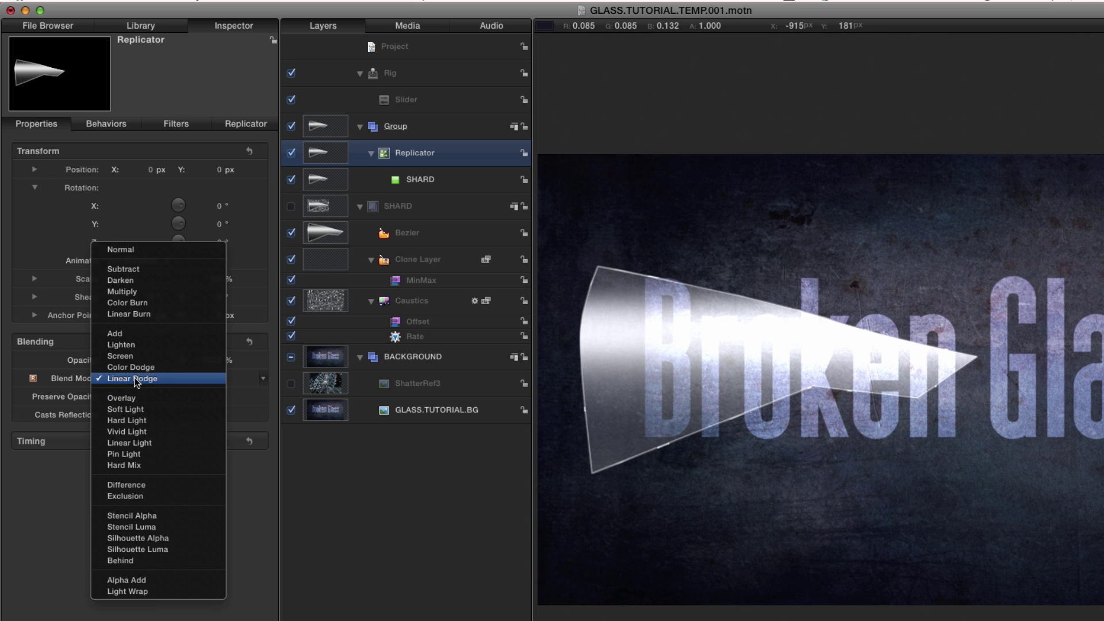
pyautogui.click(143, 250)
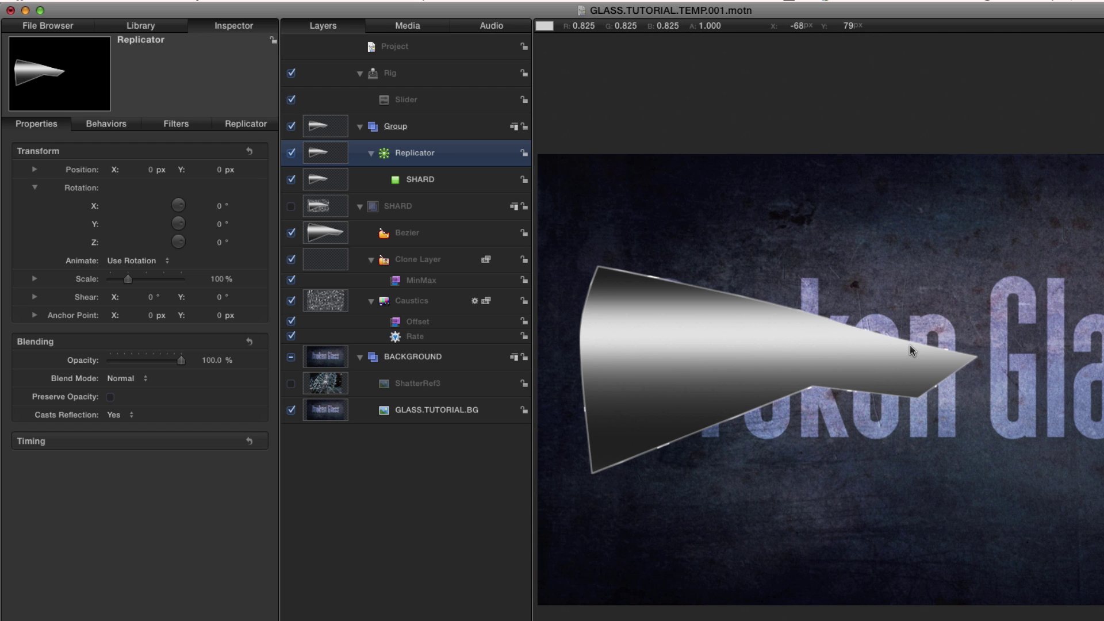
# Create a project-level group named CONTROL and draw a circle in it, resetting the circle's transform to centre it.
pyautogui.click(412, 48)
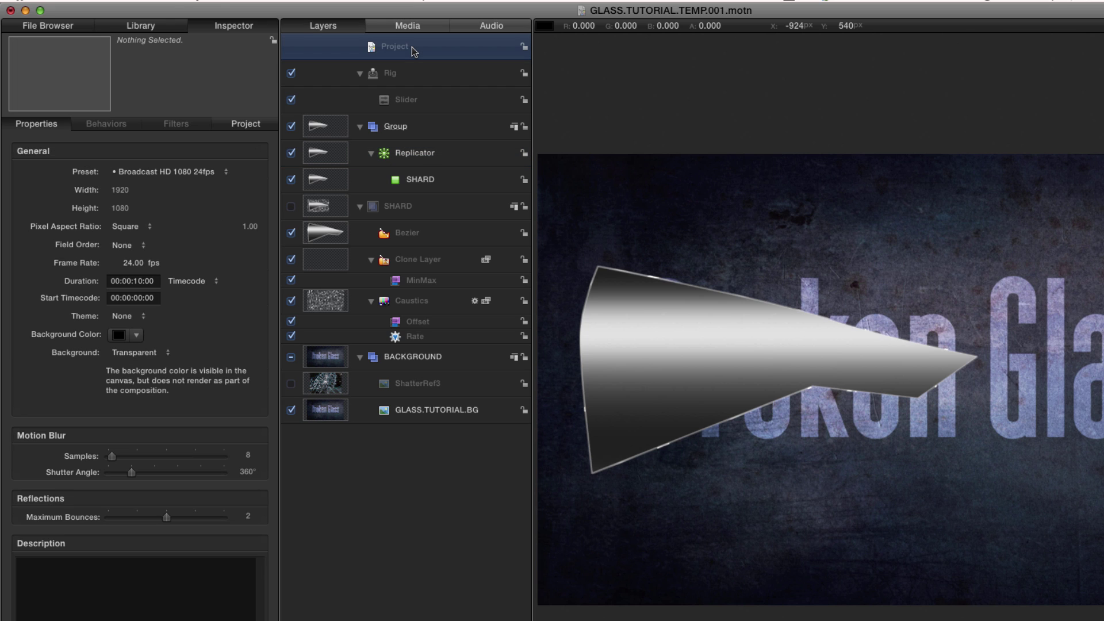
pyautogui.press('super+shift+n')
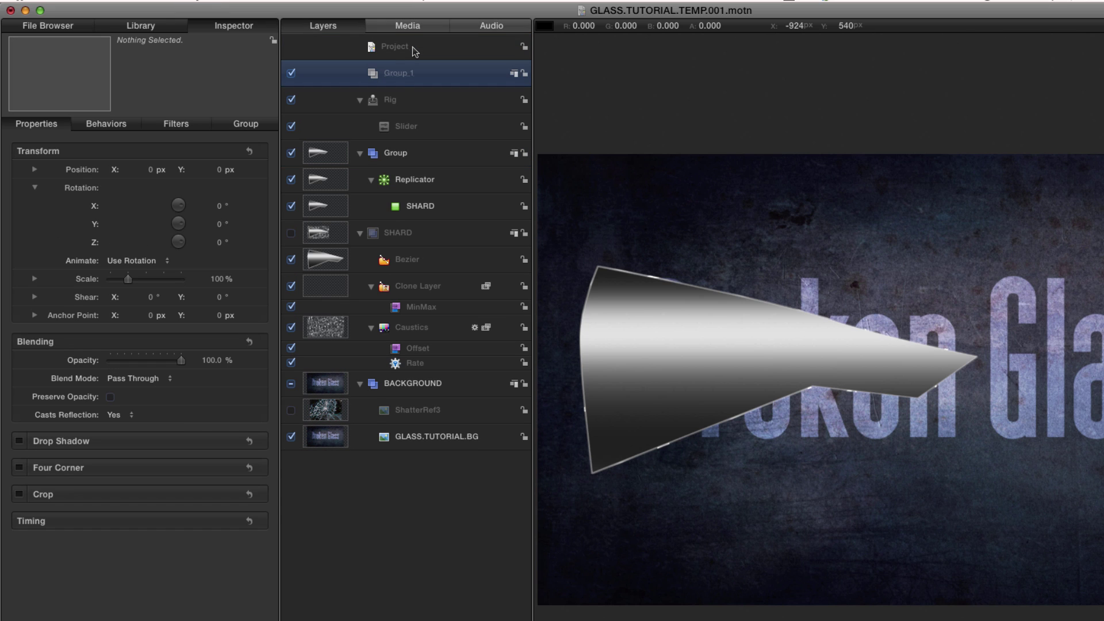
pyautogui.doubleClick(403, 73)
pyautogui.write('CONTROL')
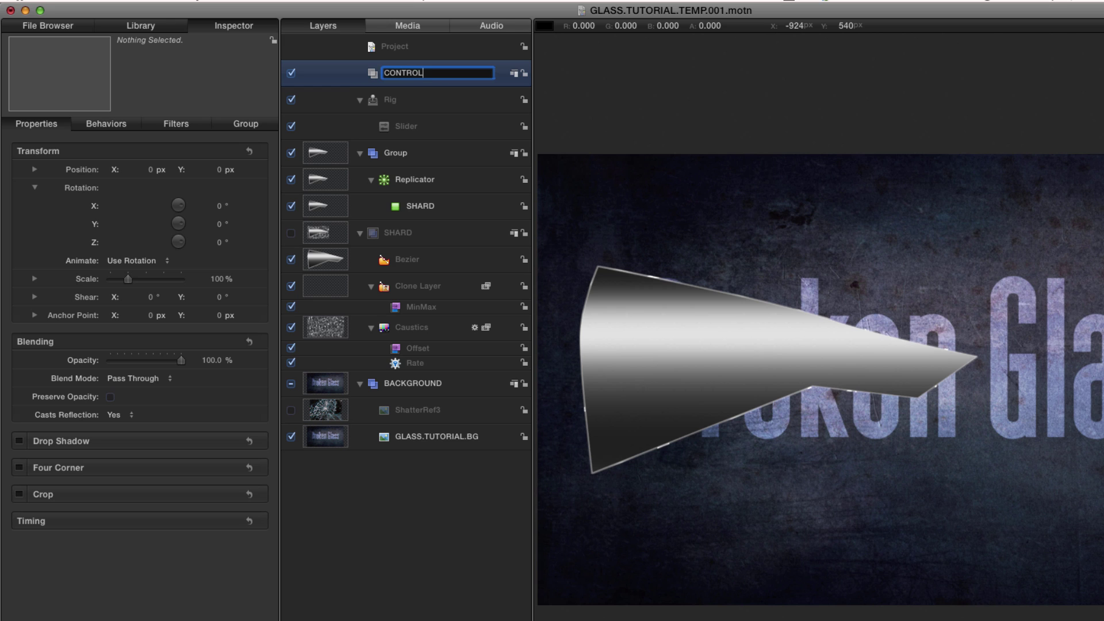
pyautogui.press('Return')
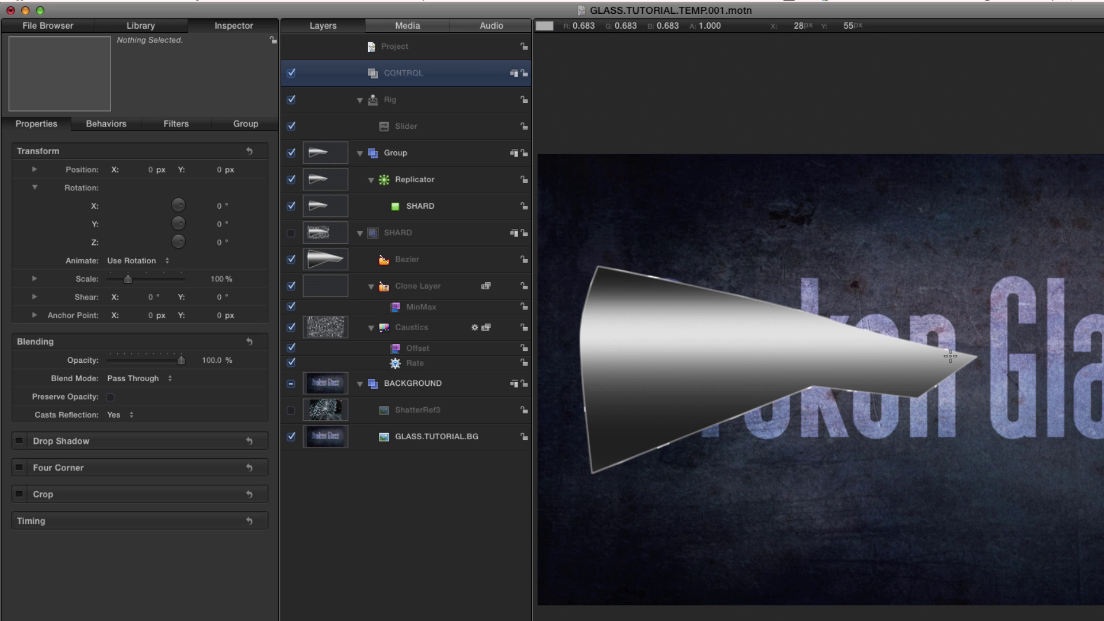
pyautogui.moveTo(971, 378); pyautogui.dragTo(1000, 408)
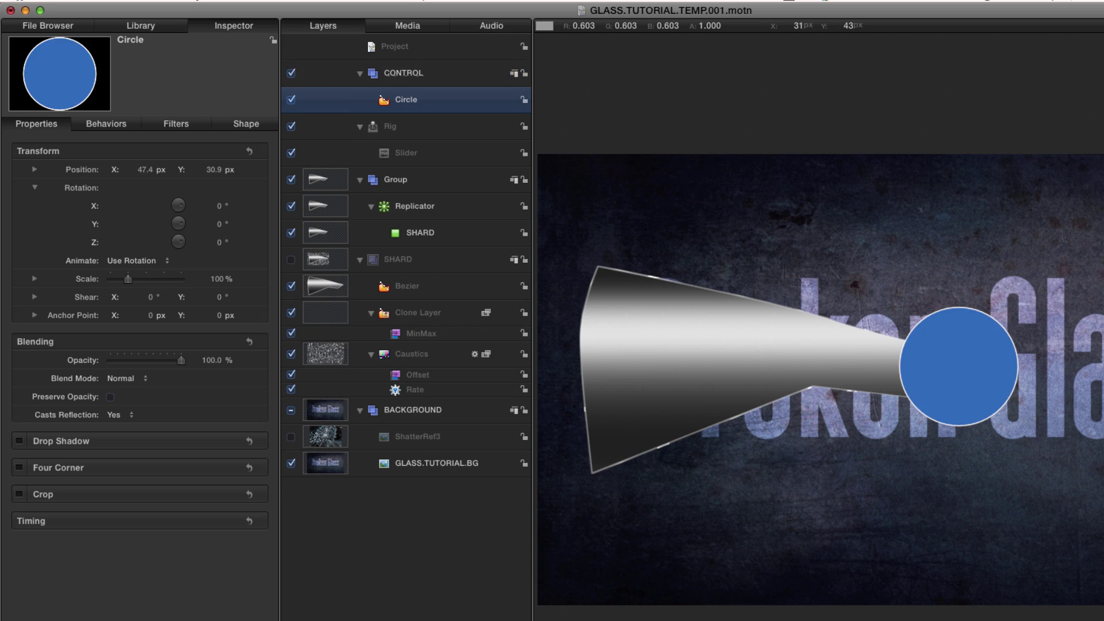
pyautogui.click(251, 152)
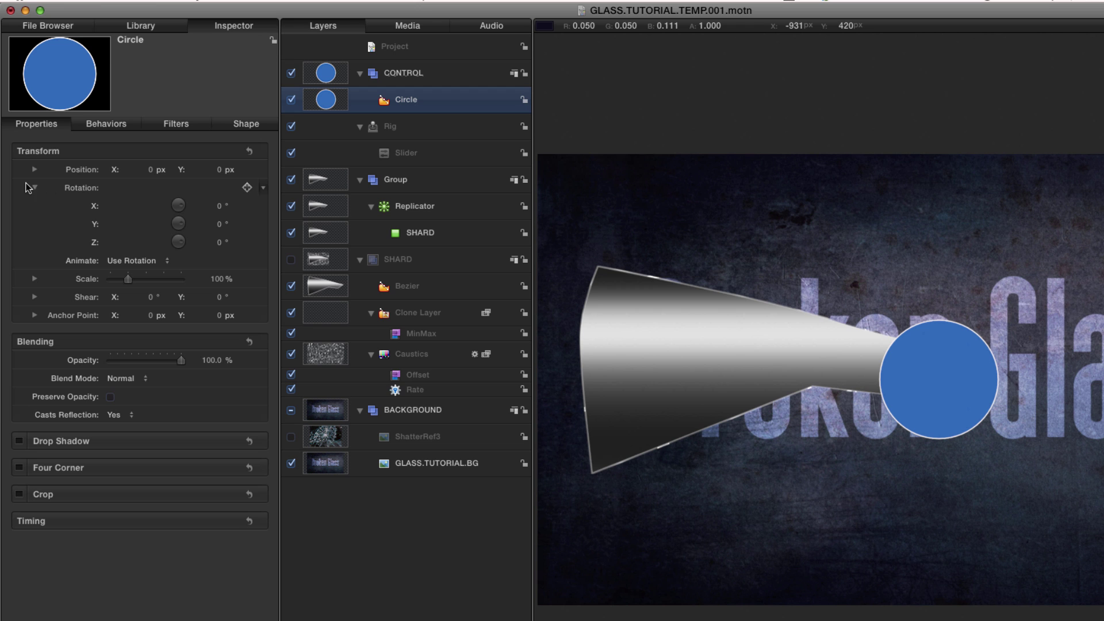
# Keyframe the circle's Z position at 0 px on the first frame and 150 px at frame 4.
pyautogui.click(35, 171)
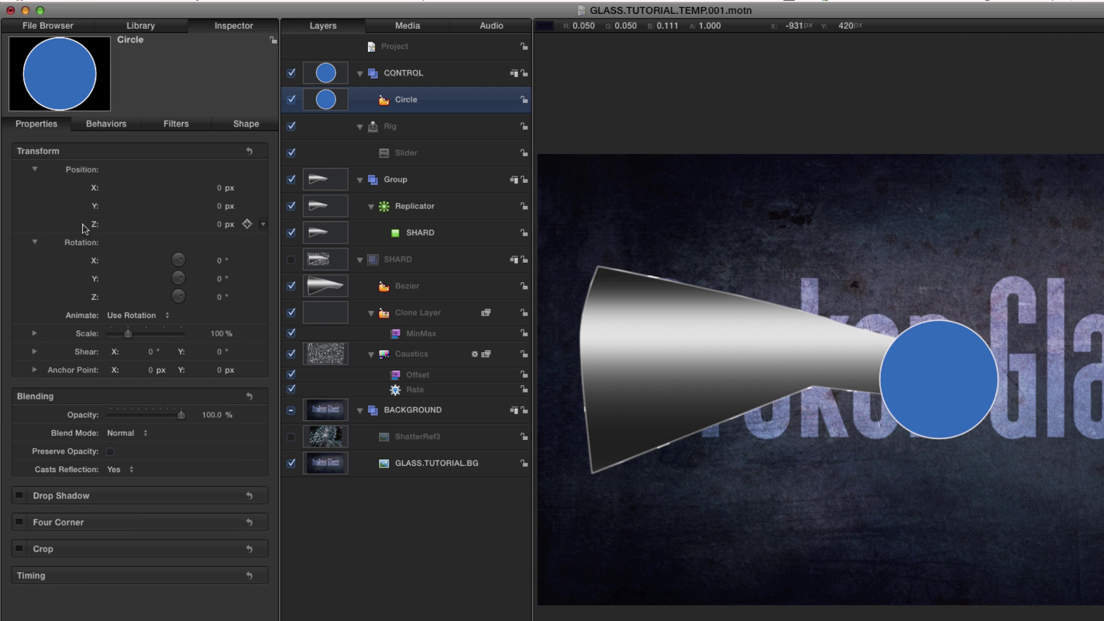
pyautogui.click(70, 224)
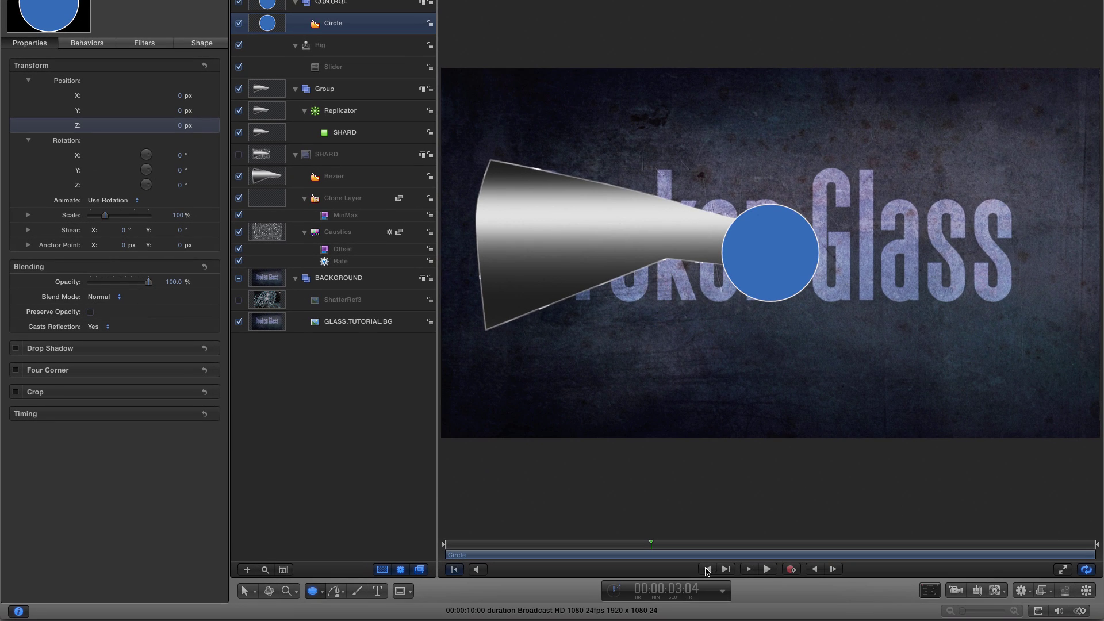
pyautogui.click(204, 125)
pyautogui.click(687, 591)
pyautogui.write('4')
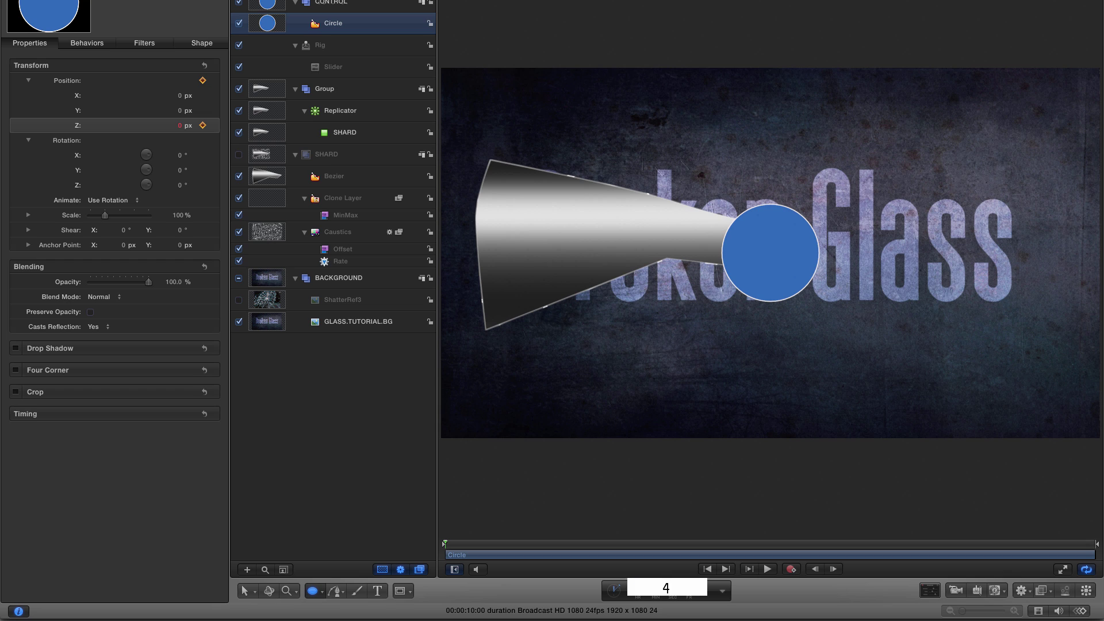
pyautogui.press('Return')
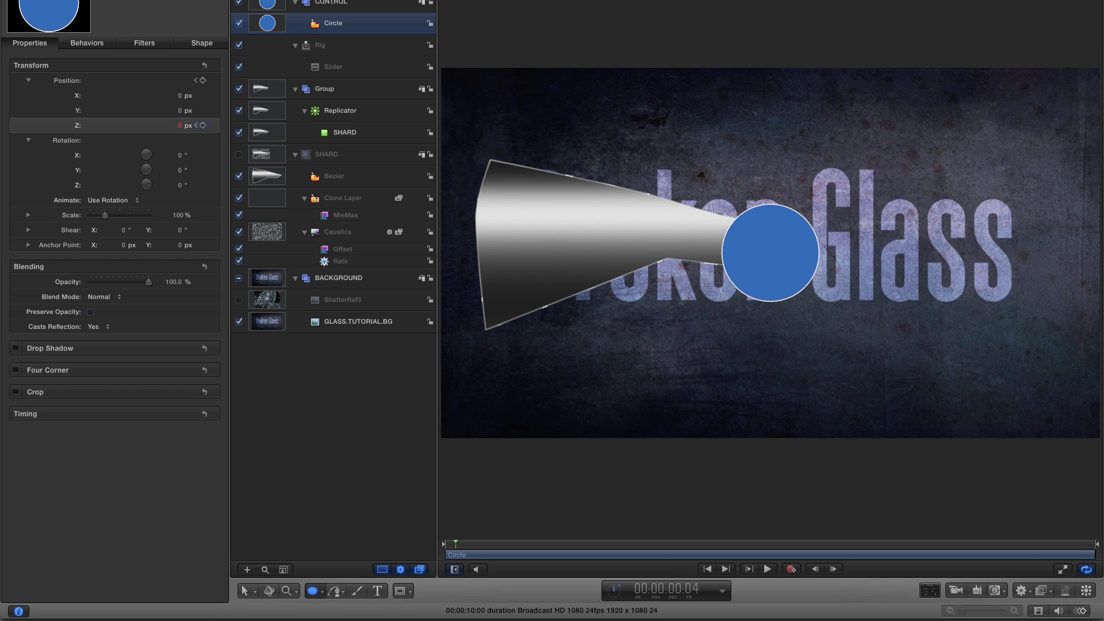
pyautogui.click(180, 127)
pyautogui.write('15')
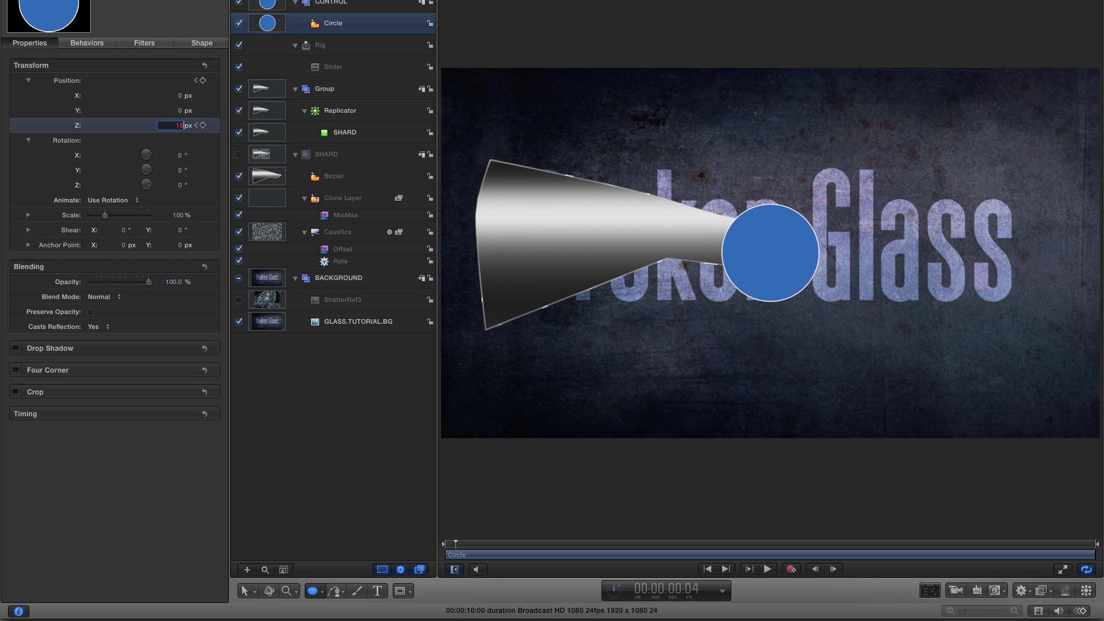
pyautogui.write('0')
pyautogui.press('Return')
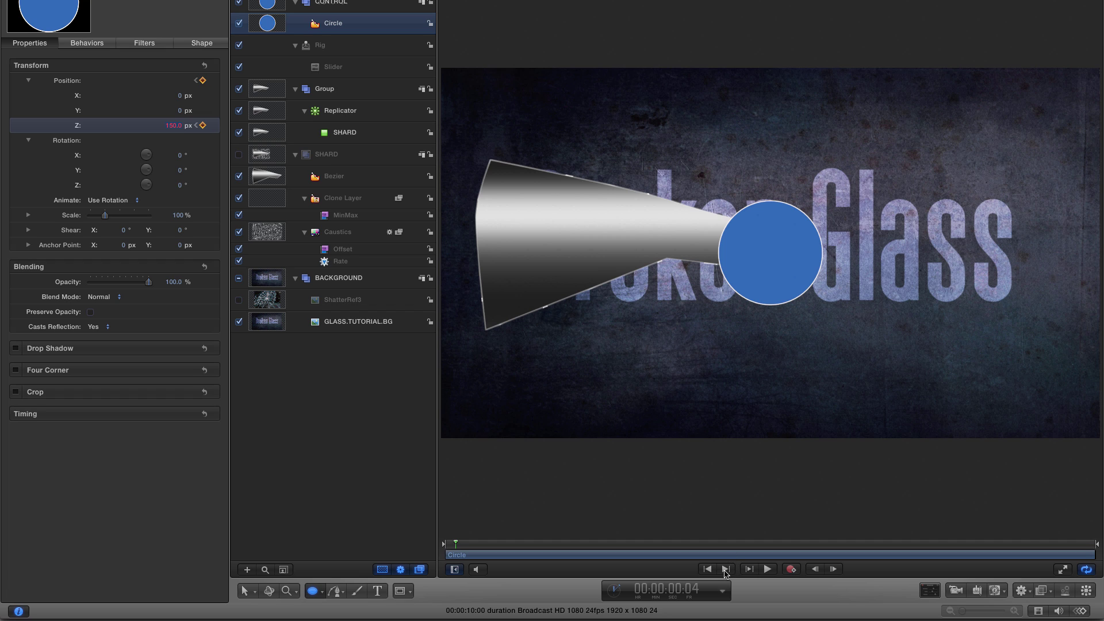
# Set the circle's Z position to 750 px on the last frame and play the animation from the start.
pyautogui.click(726, 570)
pyautogui.click(171, 125)
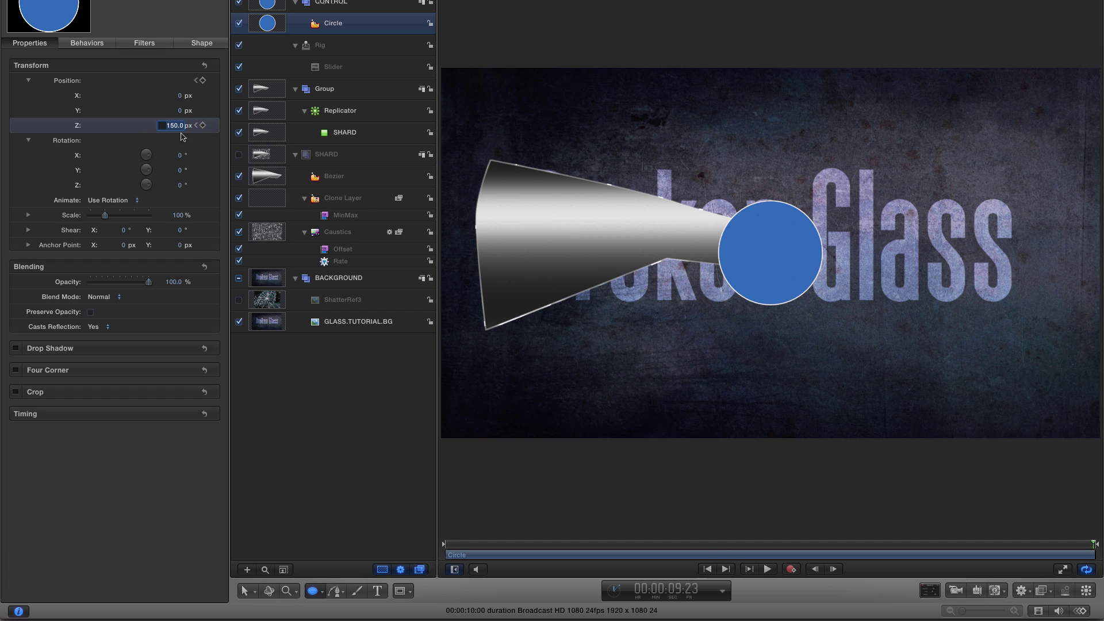
pyautogui.write('750')
pyautogui.press('Return')
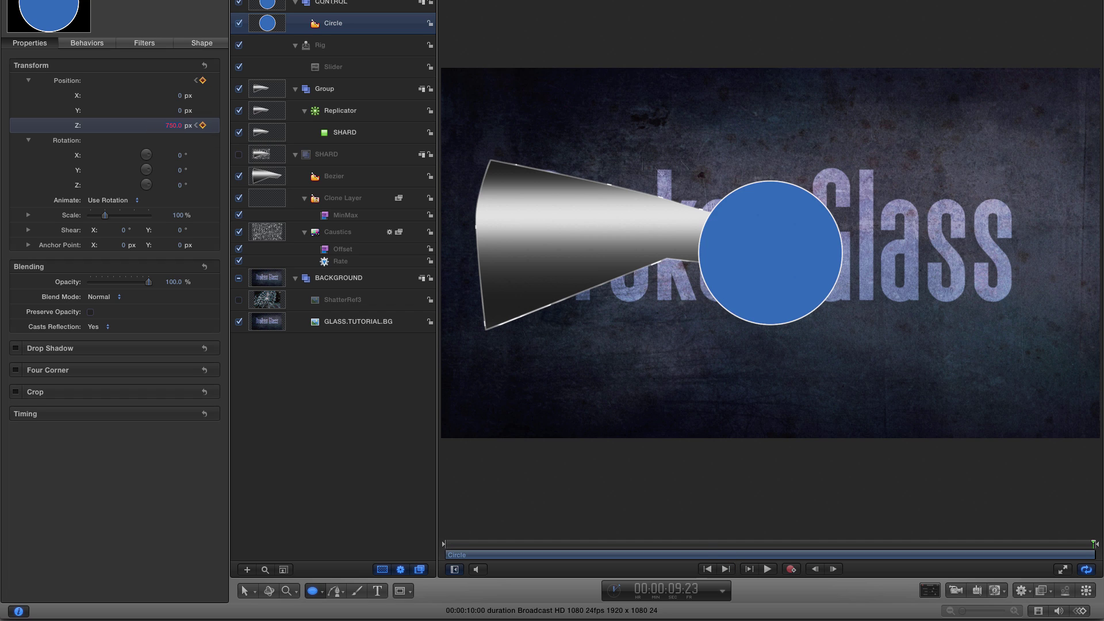
pyautogui.click(708, 569)
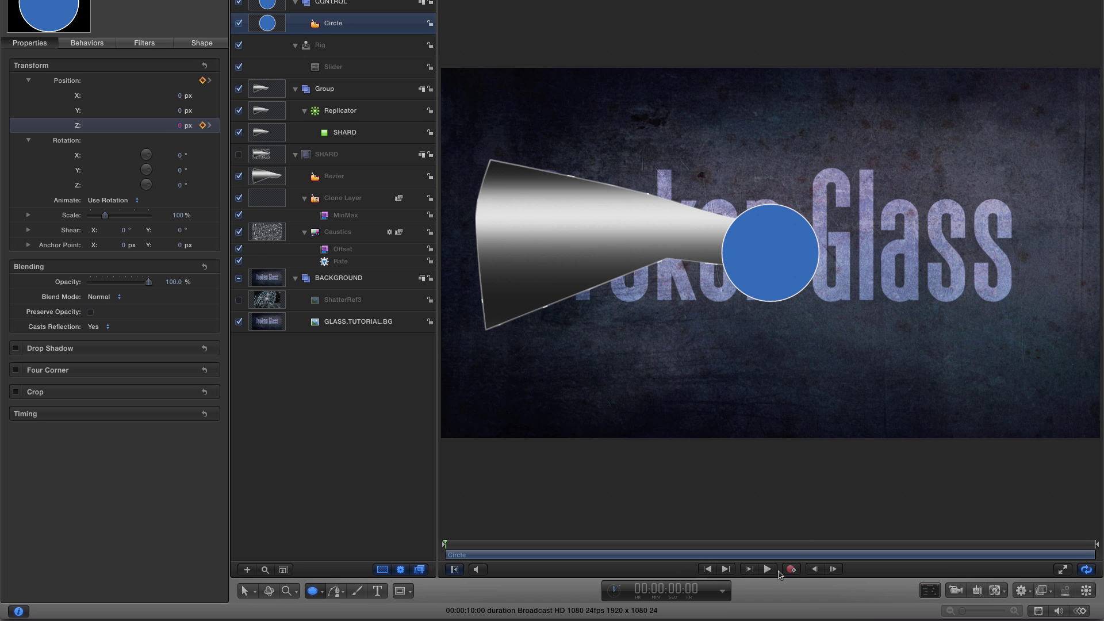
pyautogui.click(768, 569)
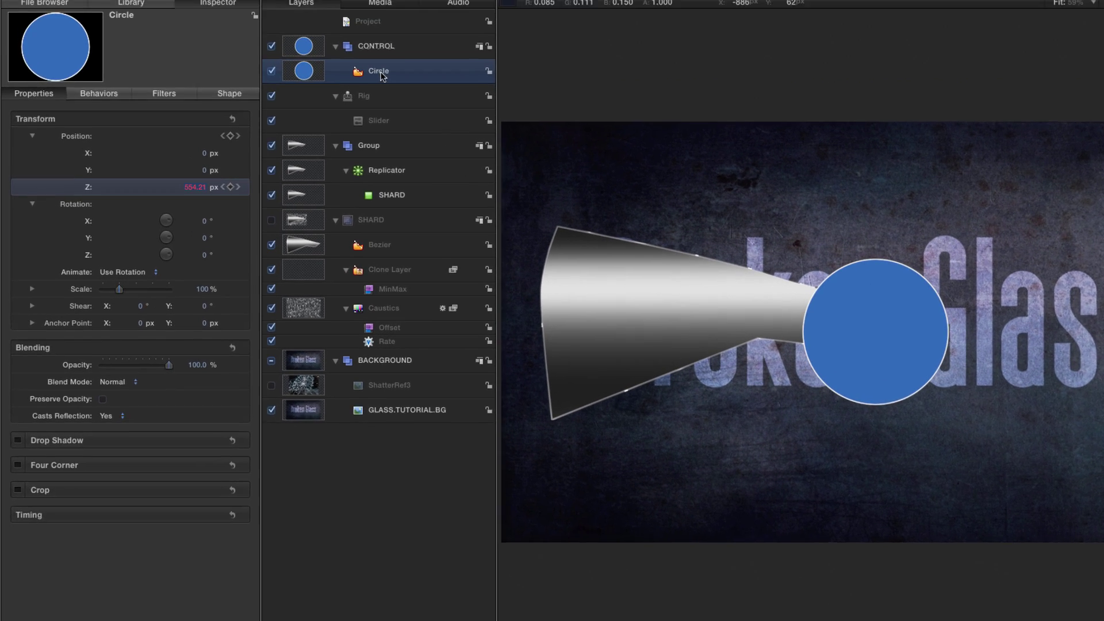
# Rename the circle layer as NULL Z POS.
pyautogui.doubleClick(335, 24)
pyautogui.write('NULL')
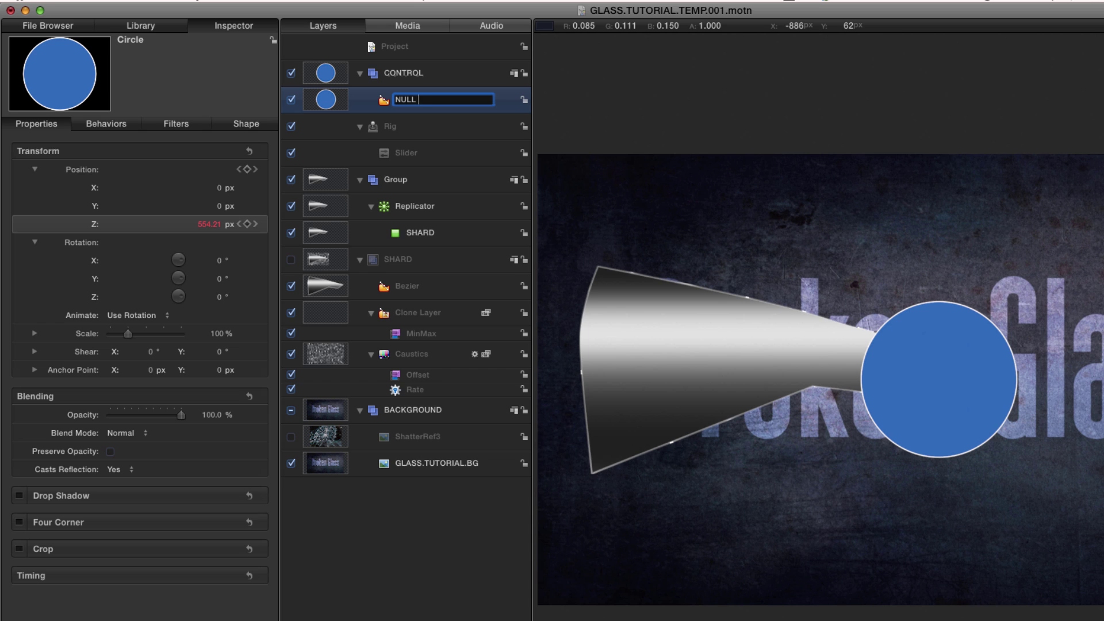
pyautogui.write(' Z POS')
pyautogui.press('Return')
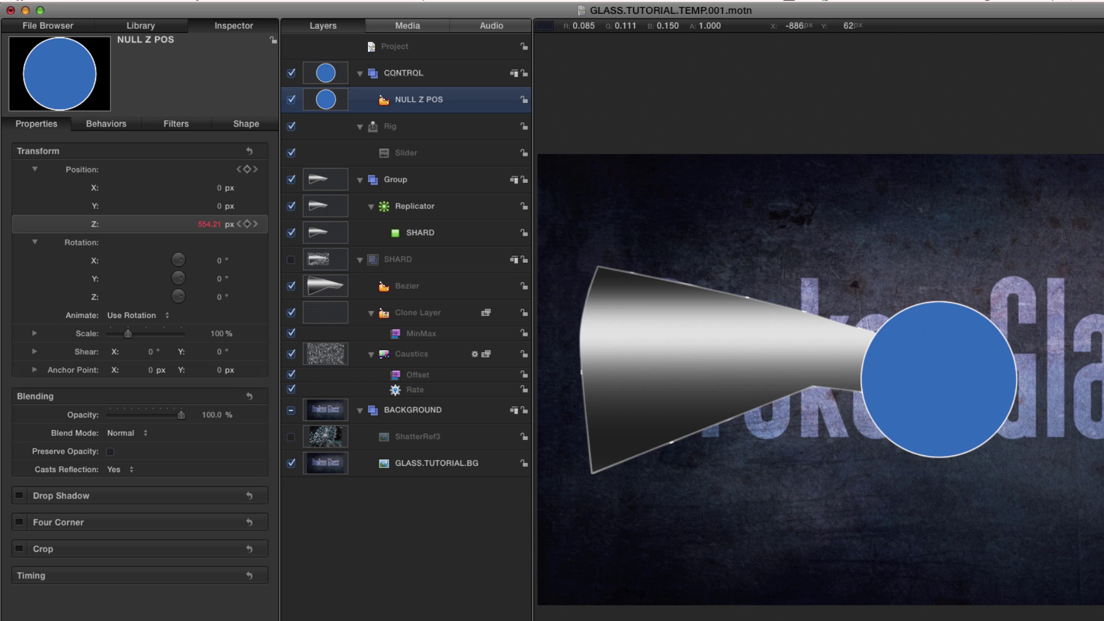
# Add a Link parameter behavior to the replicator's Z position at the project start, with NULL Z POS as its source object.
pyautogui.press('Home')
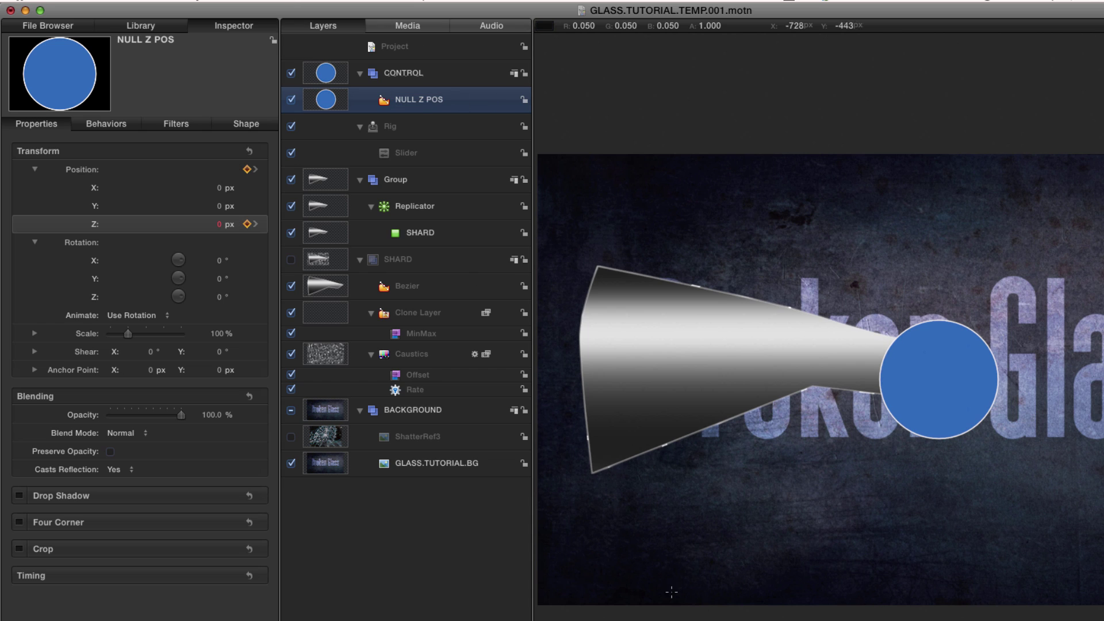
pyautogui.click(326, 209)
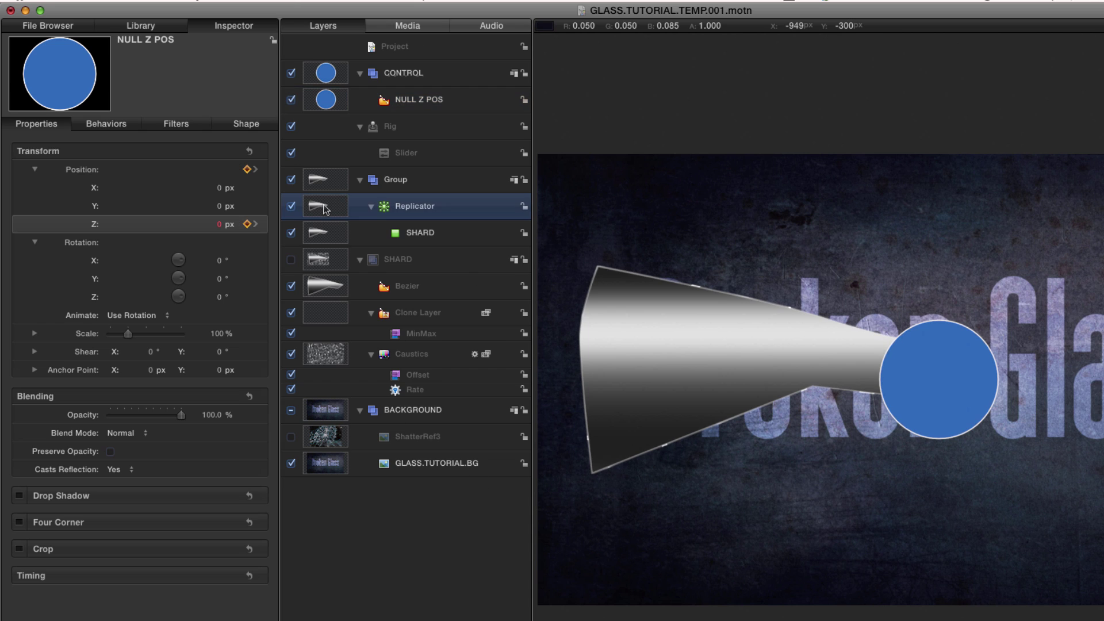
pyautogui.rightClick(83, 225)
pyautogui.moveTo(128, 284)
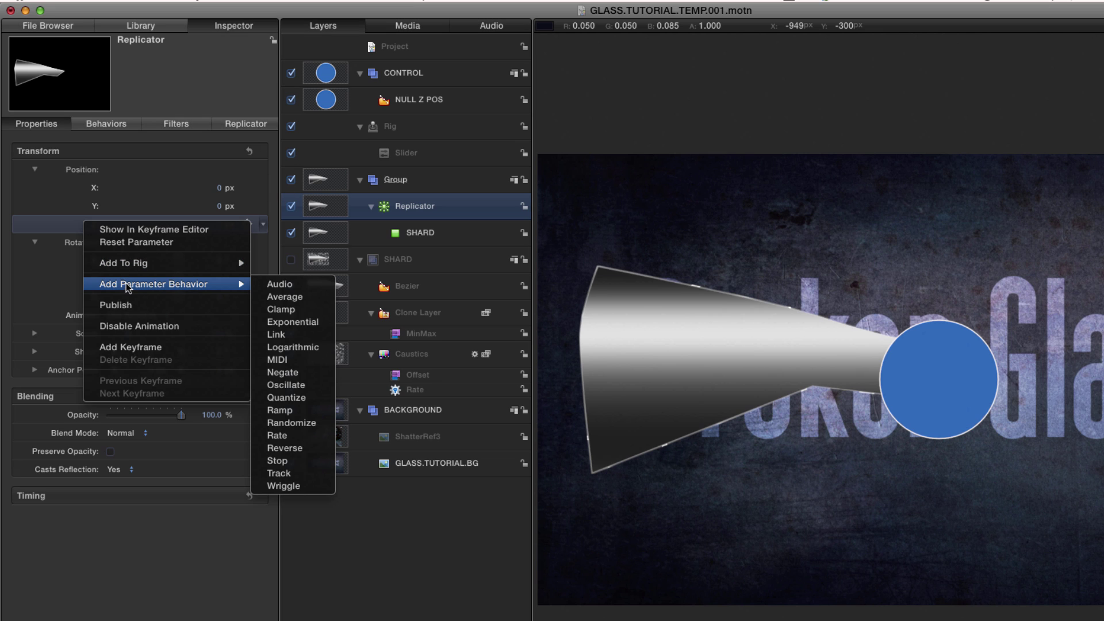
pyautogui.click(295, 337)
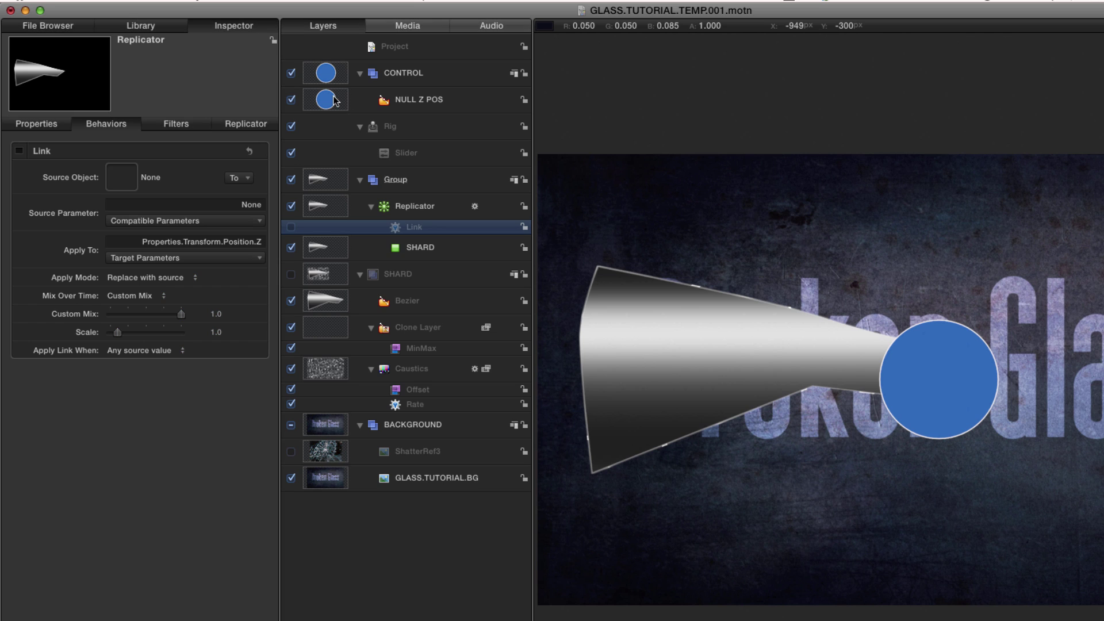
pyautogui.moveTo(336, 101); pyautogui.dragTo(121, 181)
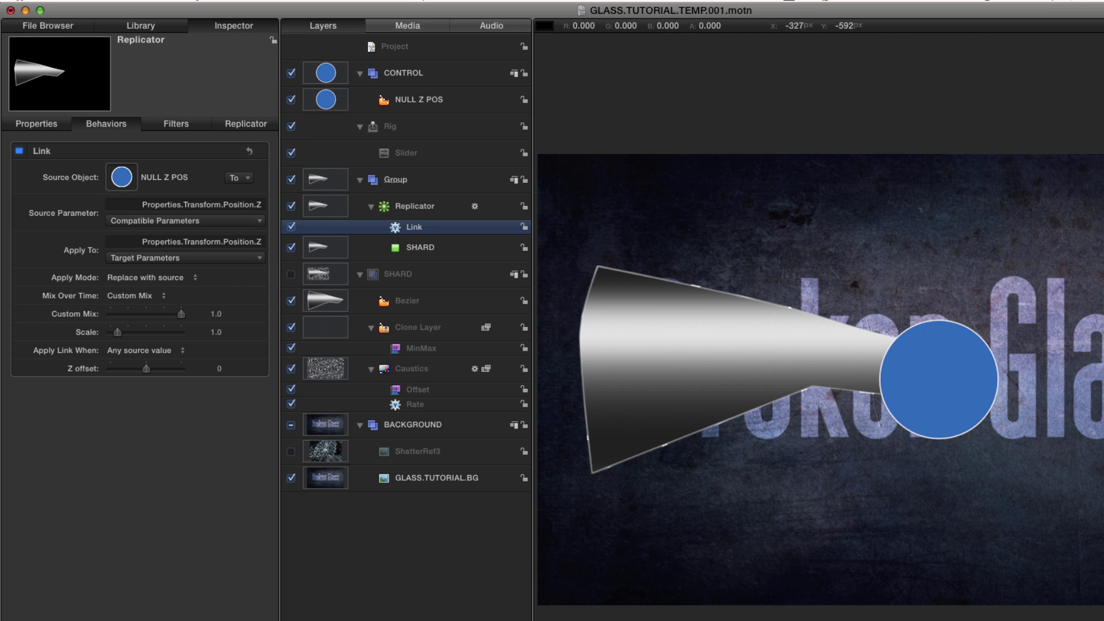
# Hide the CONTROL group and play the project to check the shard's linked Z movement.
pyautogui.click(292, 74)
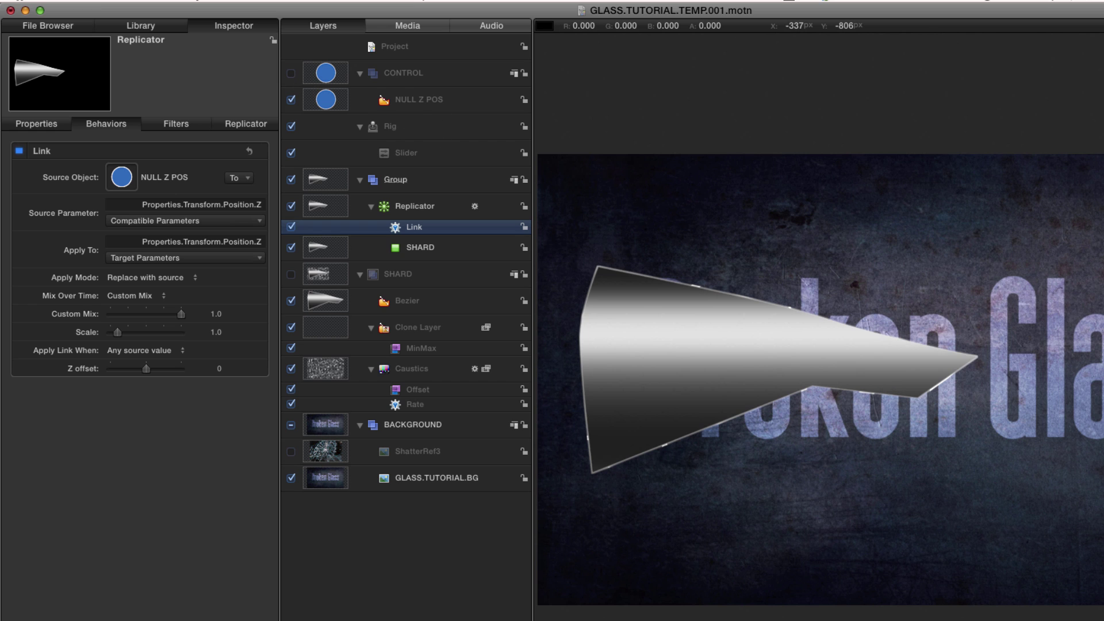
pyautogui.press('space')
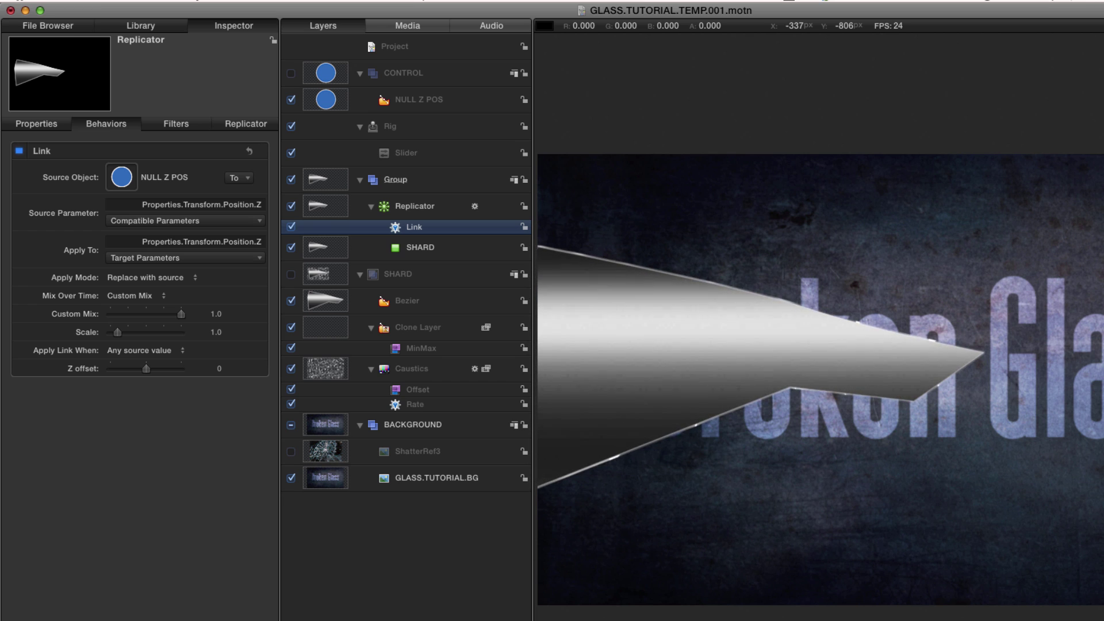
pyautogui.press('space')
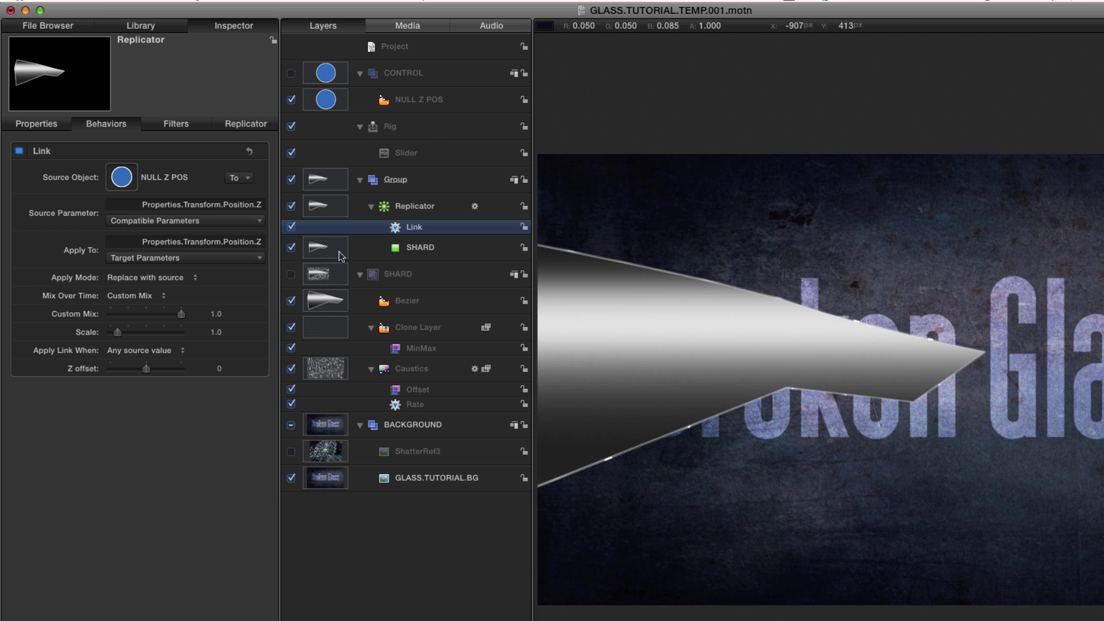
# Add a Basic Motion Spin behavior to the replicator at the project start and rename it Spin Z.
pyautogui.press('Home')
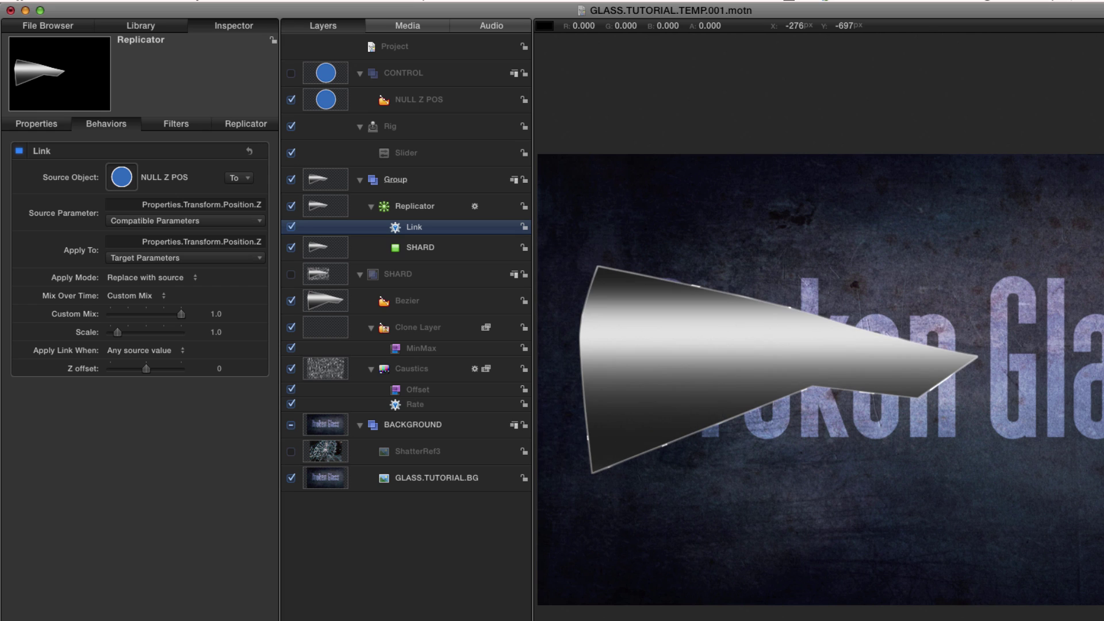
pyautogui.click(332, 207)
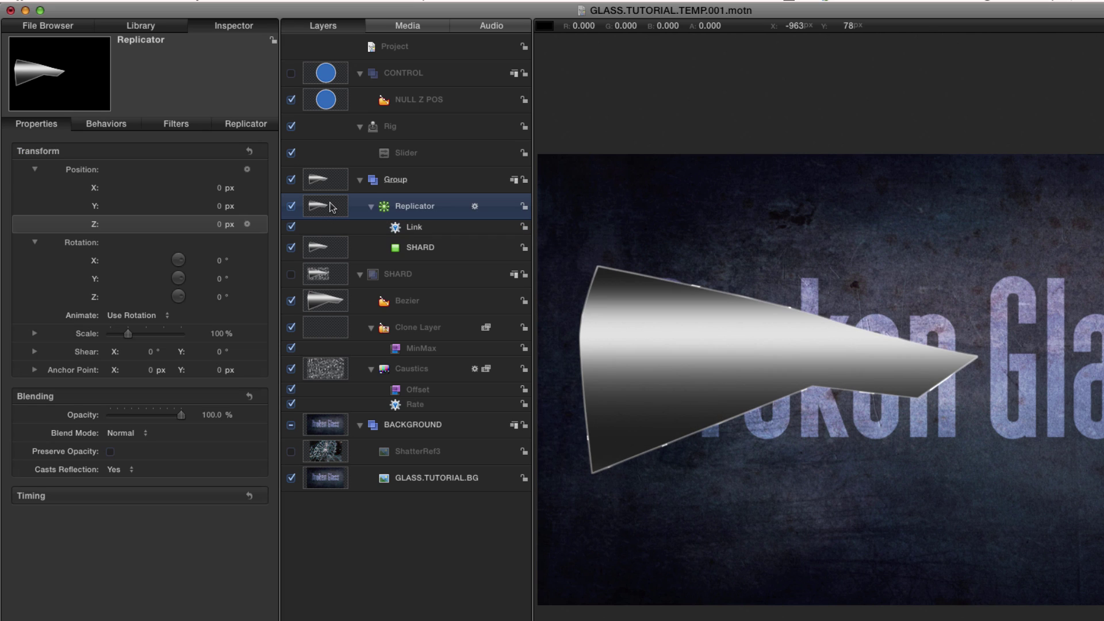
pyautogui.press('super+2')
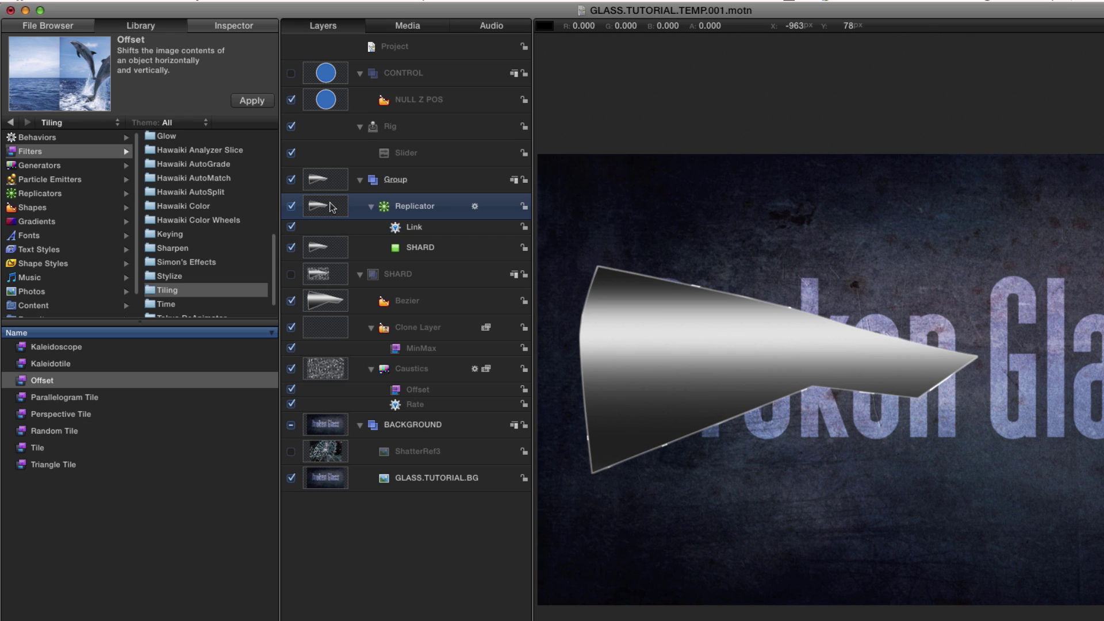
pyautogui.click(36, 140)
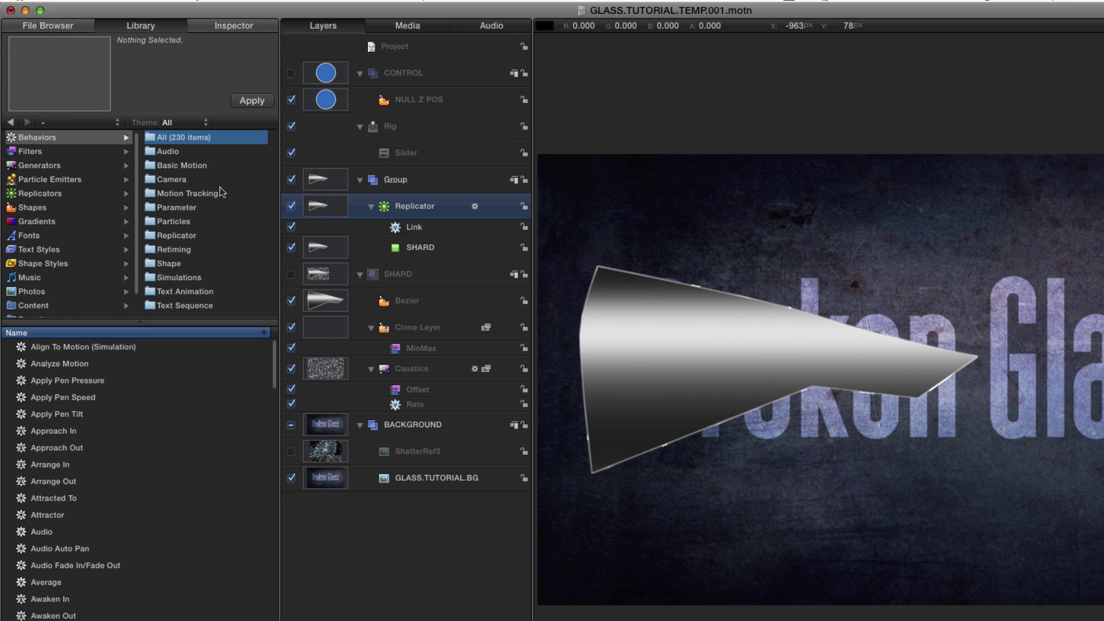
pyautogui.click(179, 165)
pyautogui.click(39, 448)
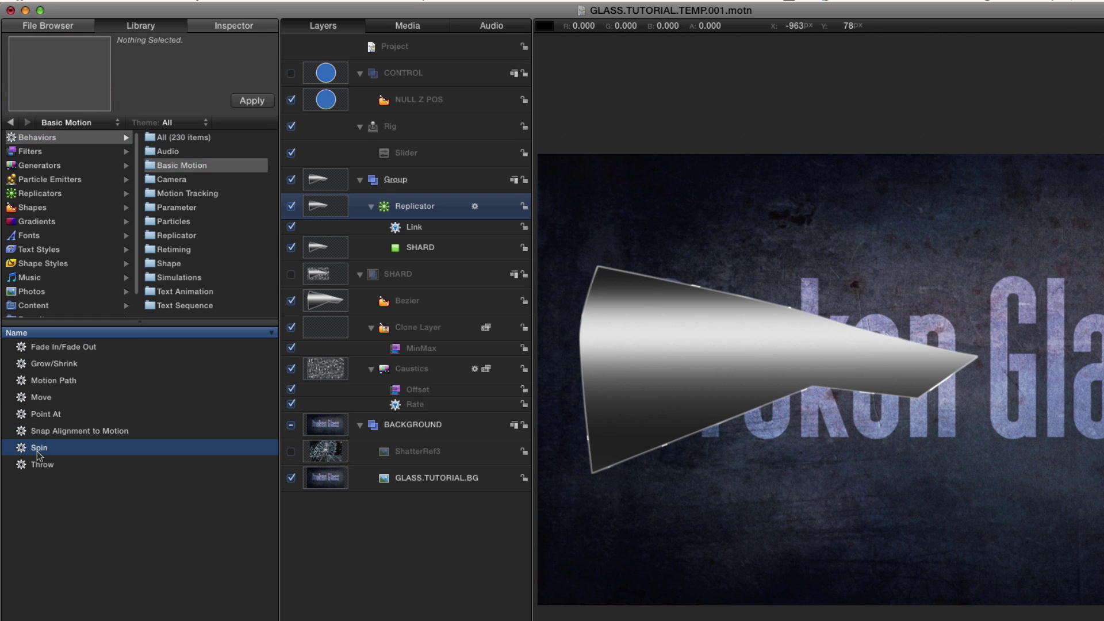
pyautogui.click(252, 100)
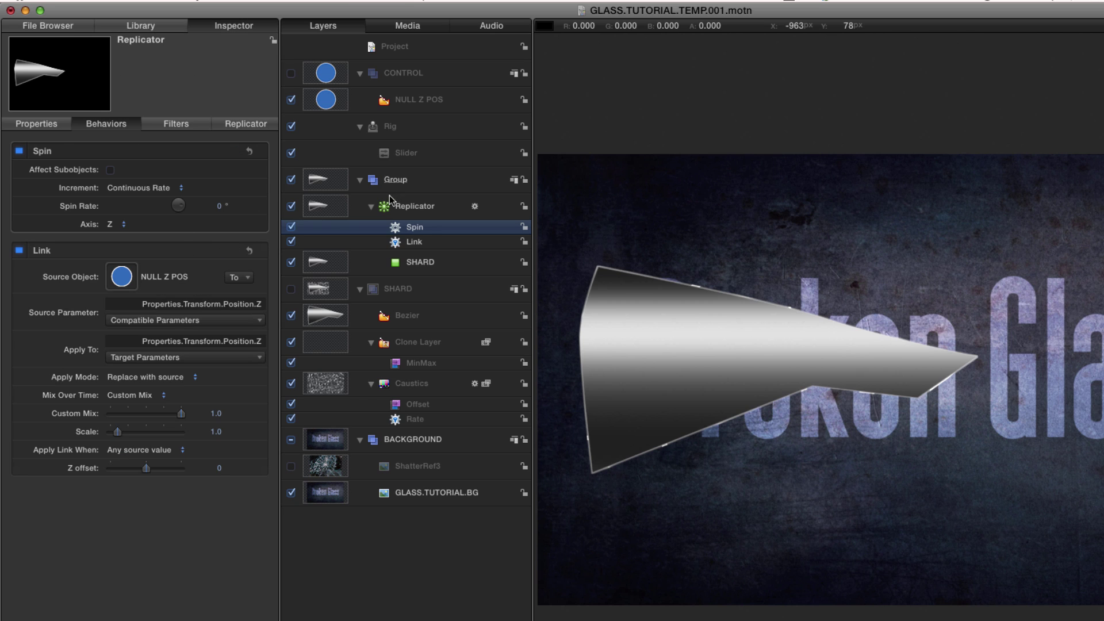
pyautogui.doubleClick(414, 226)
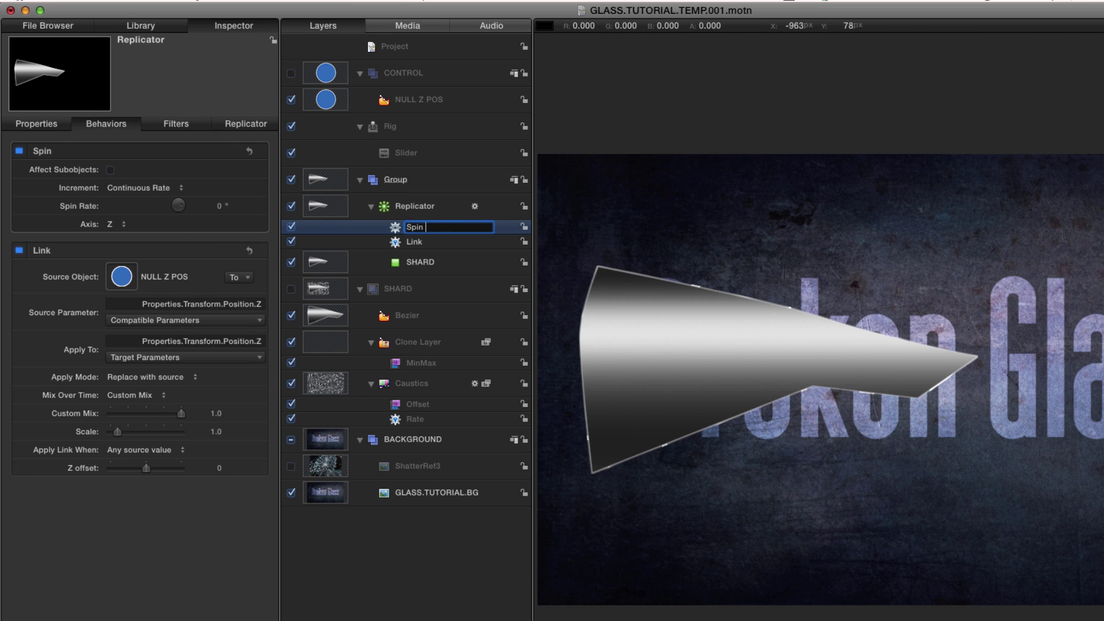
pyautogui.press('Return')
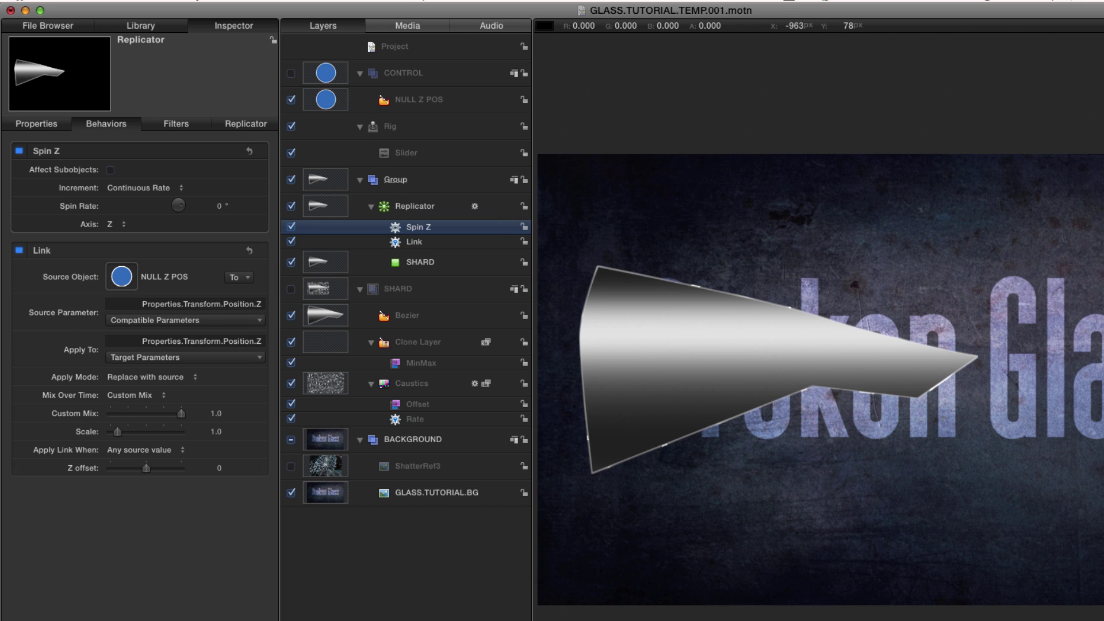
# Duplicate the Spin Z behavior, rename the copy Spin Y and set its axis to Y.
pyautogui.press('super+d')
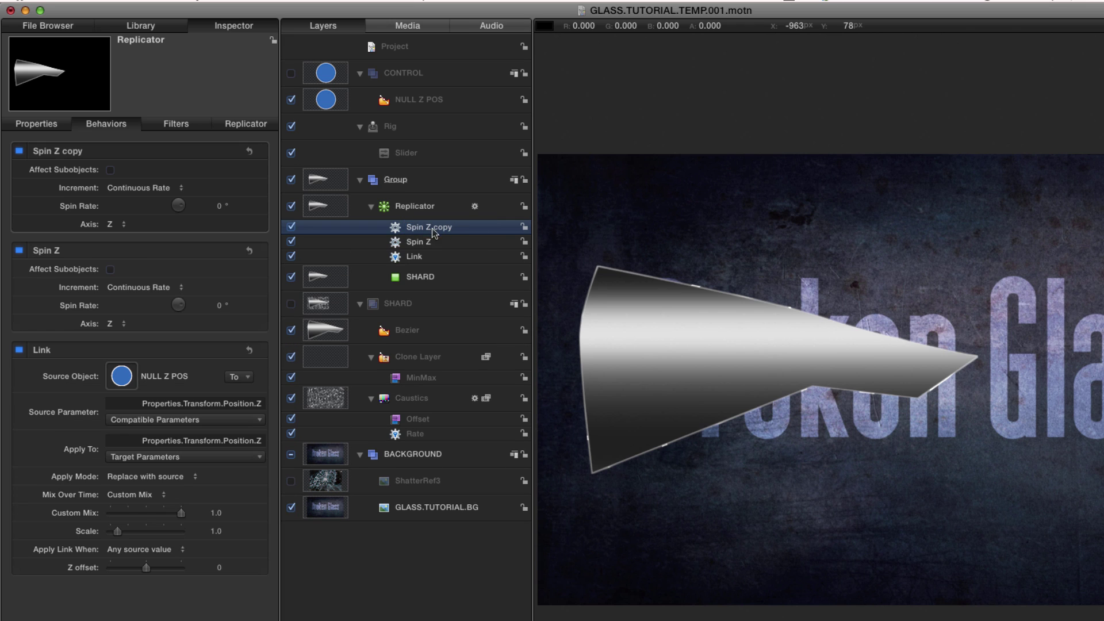
pyautogui.doubleClick(432, 227)
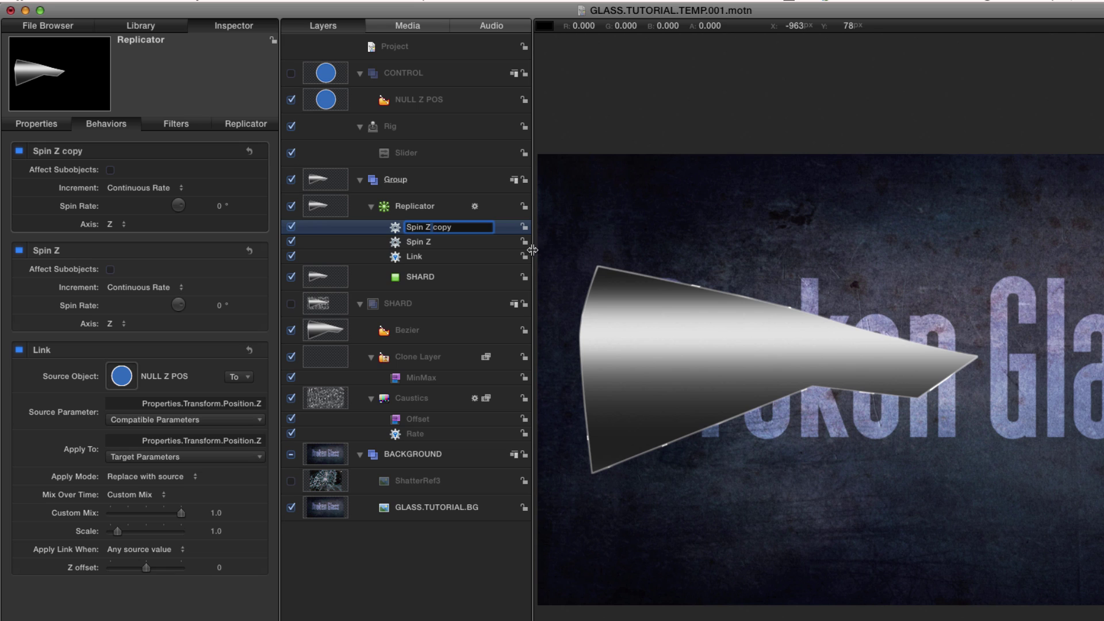
pyautogui.press('shift+super+Right')
pyautogui.press('BackSpace')
pyautogui.press('BackSpace')
pyautogui.write('Y')
pyautogui.press('Return')
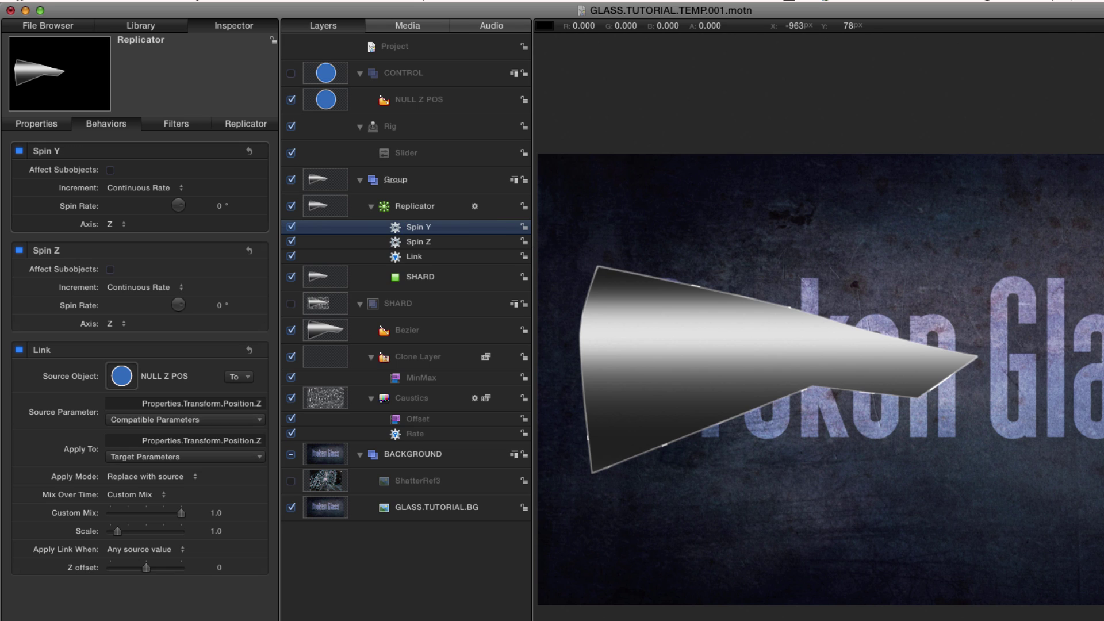
pyautogui.click(112, 225)
pyautogui.click(115, 215)
# Duplicate the Spin Y behavior, rename the copy Spin X and set its axis to X.
pyautogui.press('super+d')
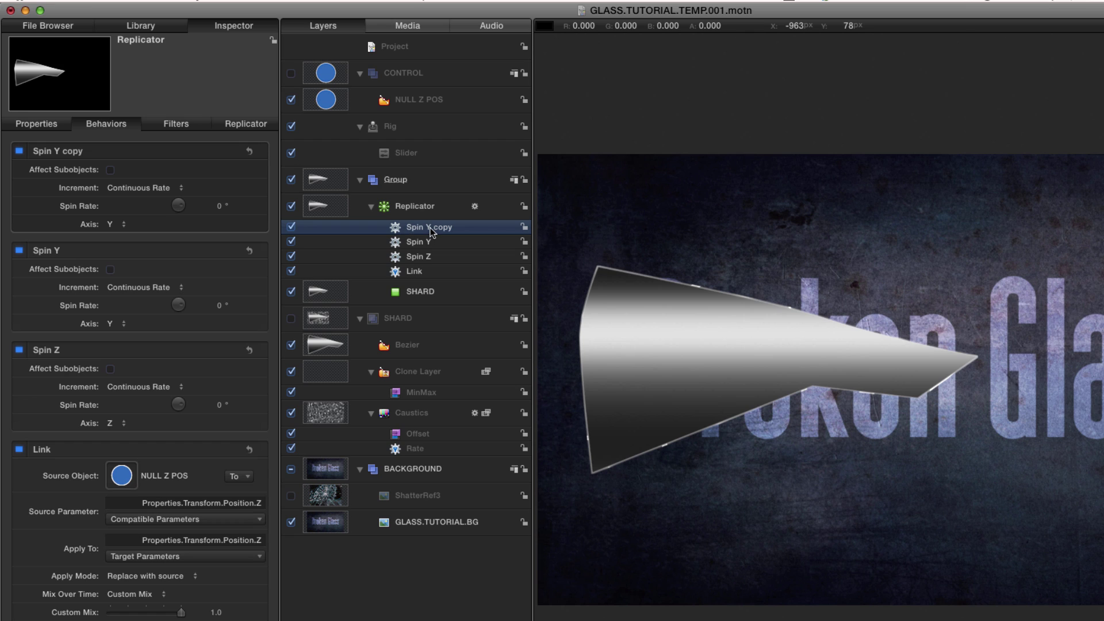
pyautogui.doubleClick(403, 229)
pyautogui.press('BackSpace')
pyautogui.press('BackSpace')
pyautogui.press('BackSpace')
pyautogui.press('BackSpace')
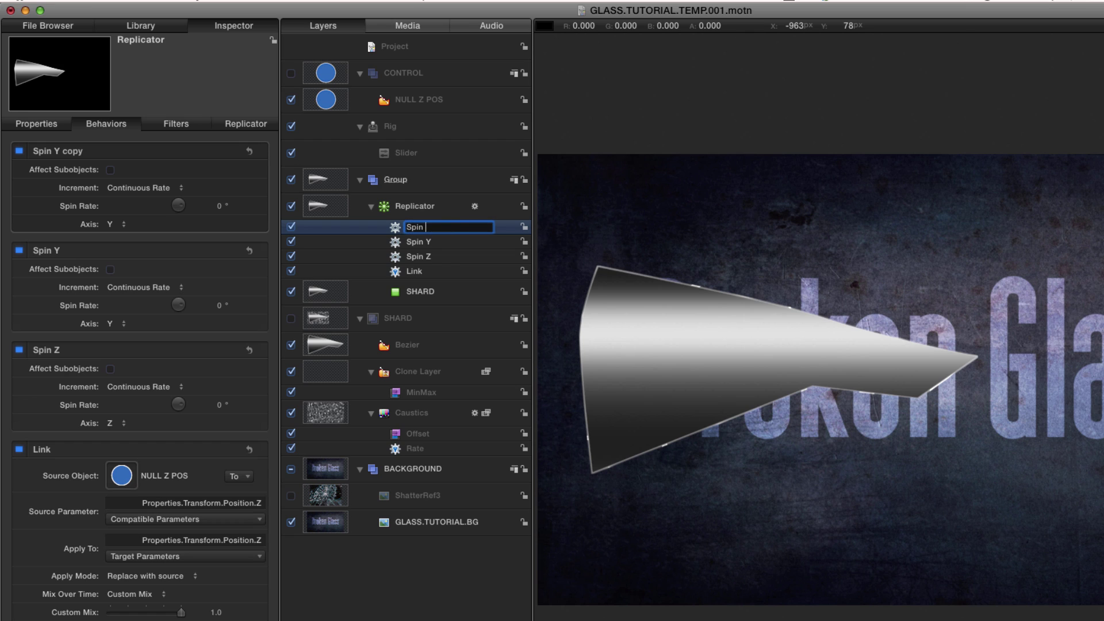
pyautogui.write('X')
pyautogui.press('Return')
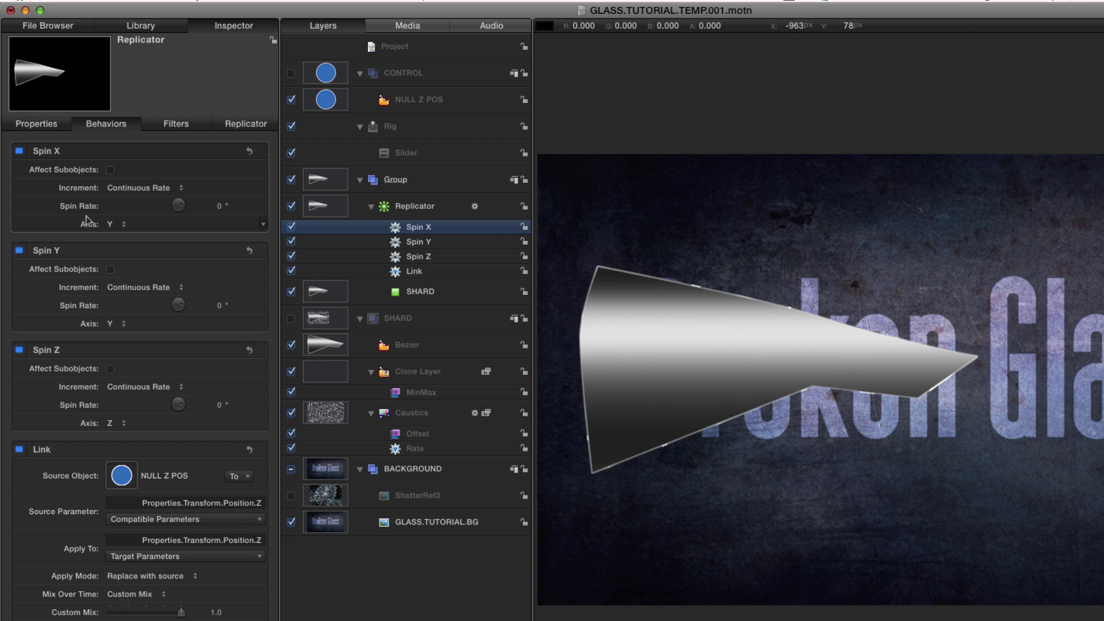
pyautogui.click(110, 224)
pyautogui.click(113, 217)
# Set the spin rate to 10° for Spin Z and 5° for both Spin Y and Spin X.
pyautogui.doubleClick(219, 406)
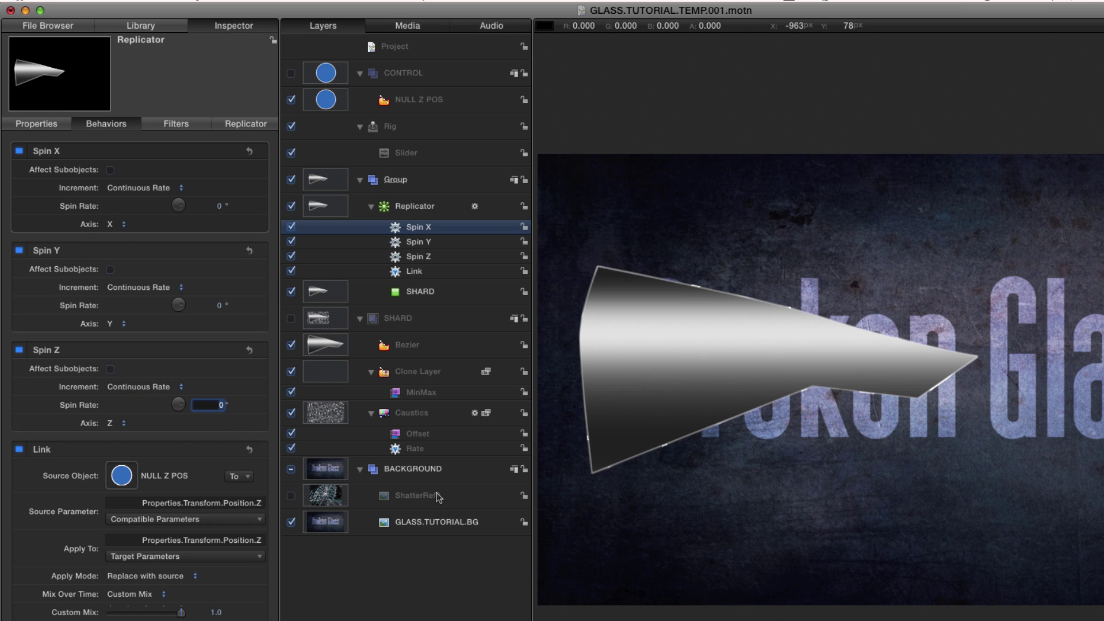
pyautogui.write('10')
pyautogui.press('Return')
pyautogui.click(219, 306)
pyautogui.write('5')
pyautogui.press('Return')
pyautogui.click(219, 207)
pyautogui.write('5')
pyautogui.press('Return')
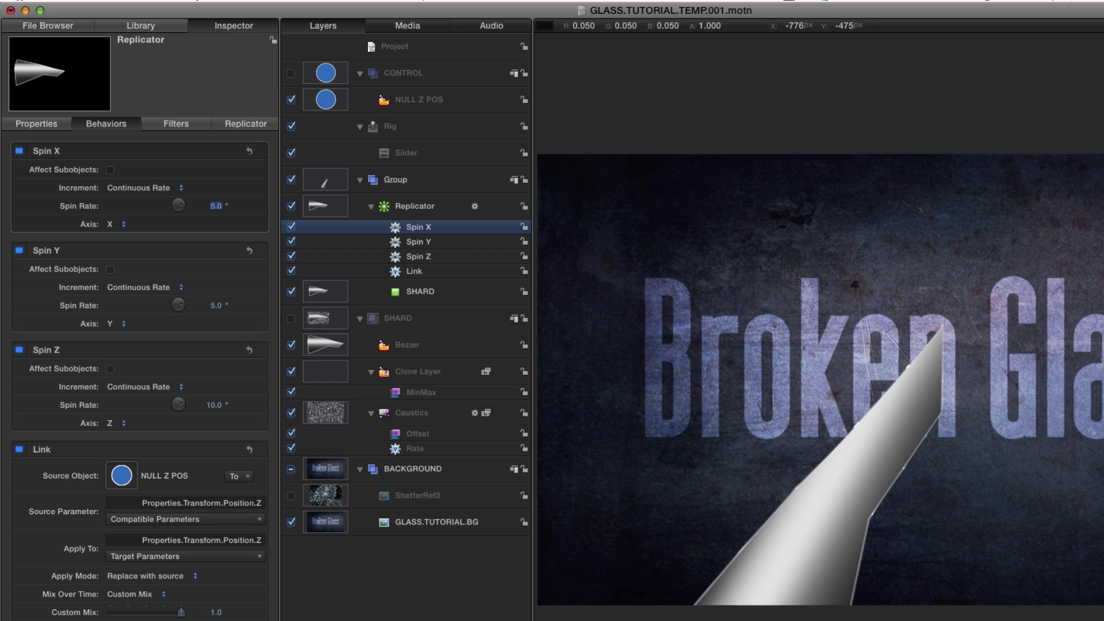
# Set Spin Z's spin rate to 5° and play the project to check the shard's tumbling.
pyautogui.click(214, 405)
pyautogui.write('5')
pyautogui.press('Return')
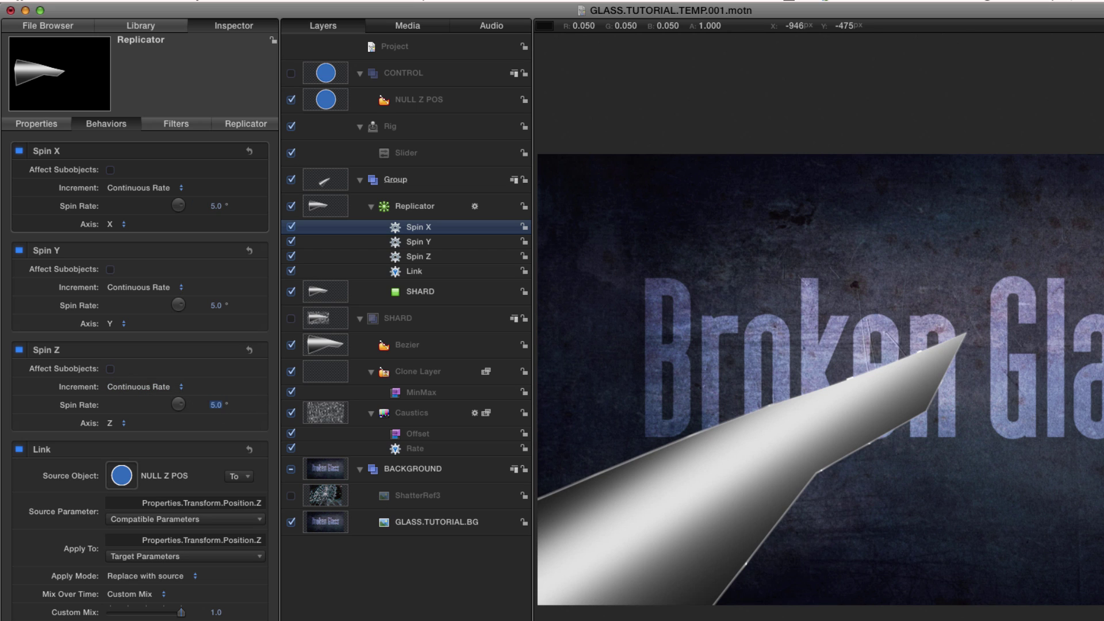
pyautogui.press('space')
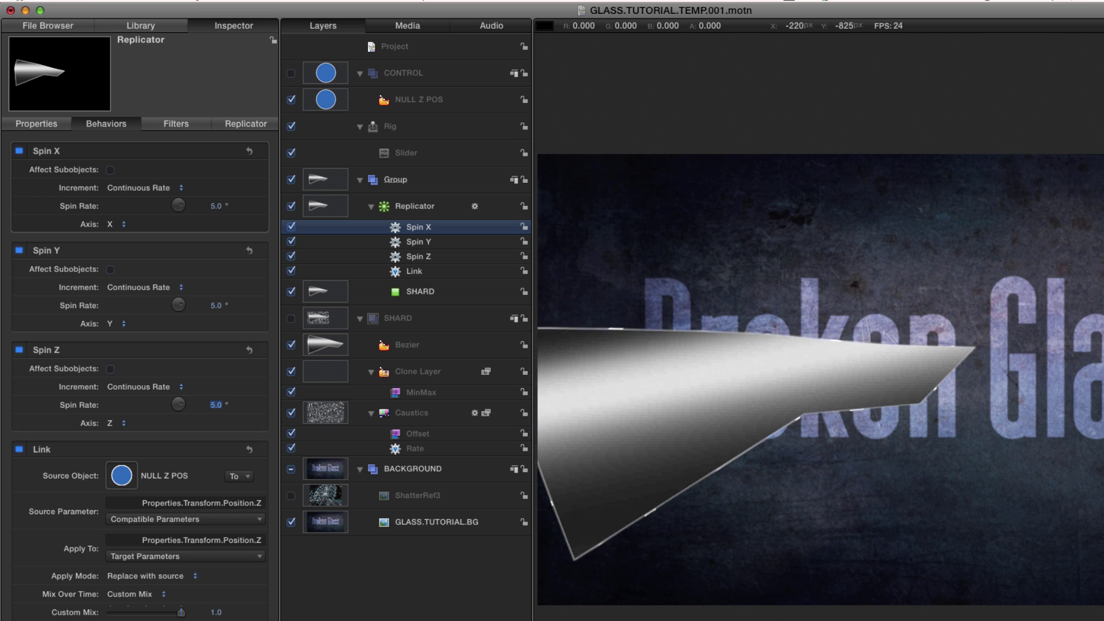
pyautogui.press('space')
pyautogui.press('Home')
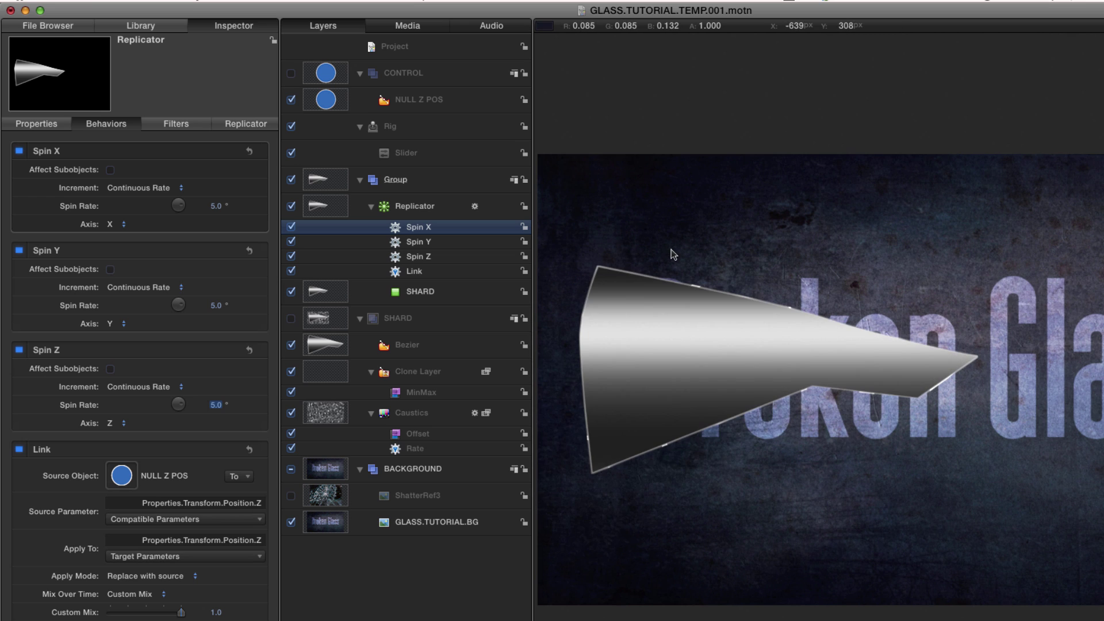
# Move the replicator's anchor point into the middle of the shard, about X -565 px and Y 70 px, and play back the rotation.
pyautogui.click(309, 207)
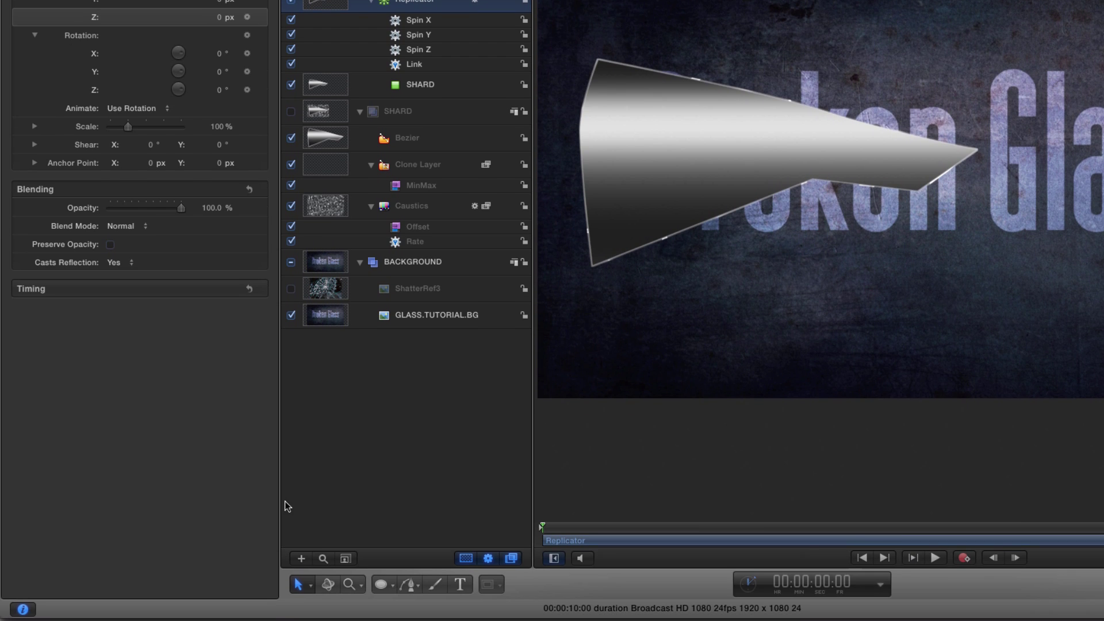
pyautogui.click(308, 586)
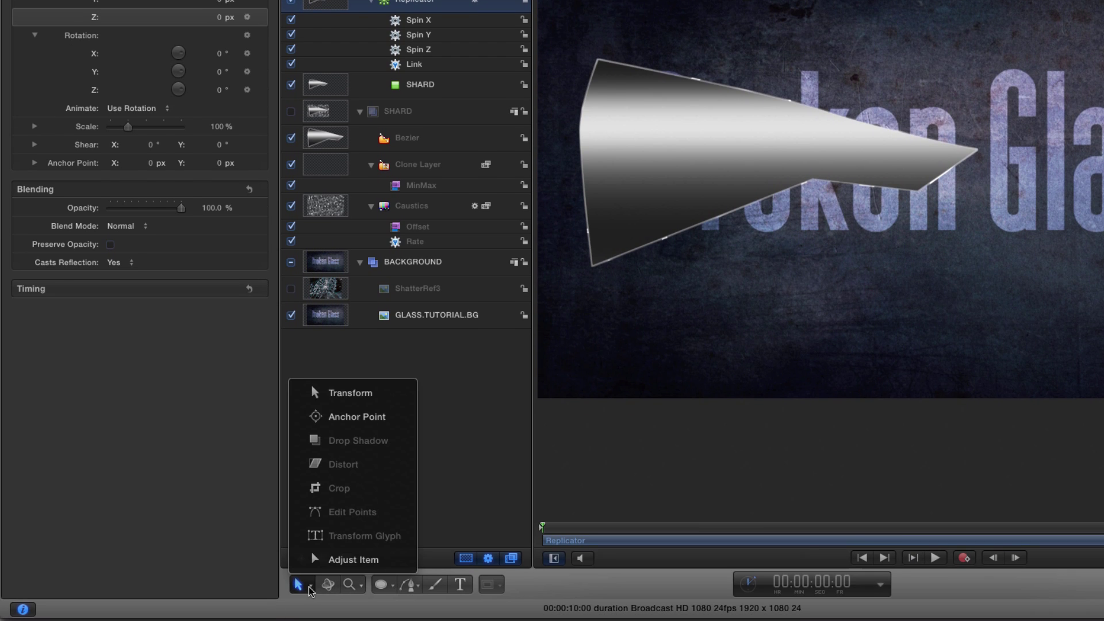
pyautogui.click(355, 417)
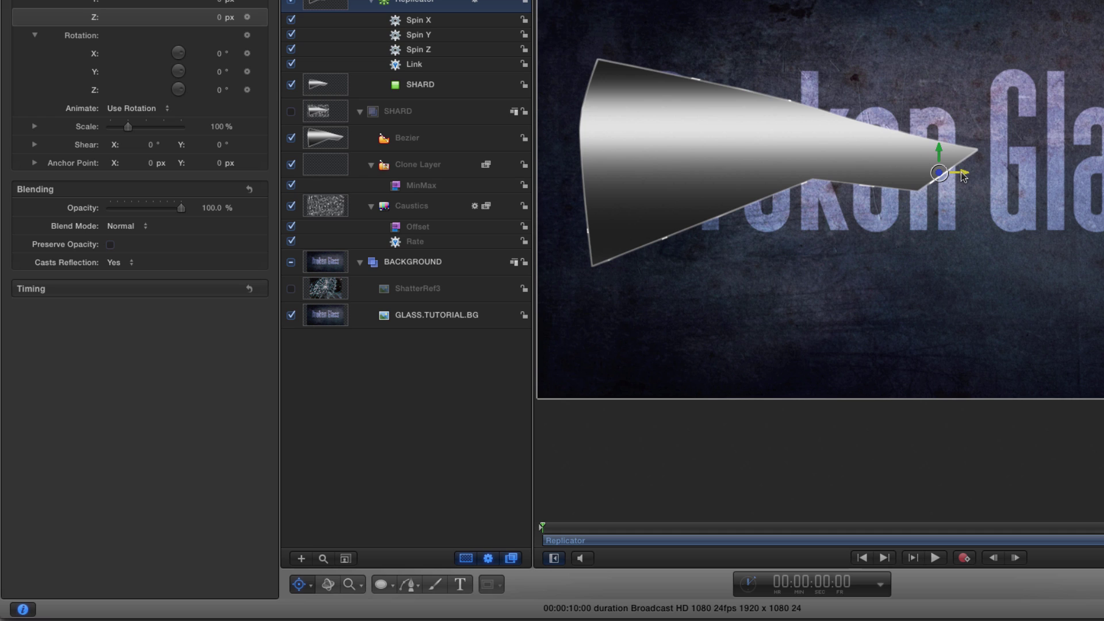
pyautogui.moveTo(965, 176); pyautogui.dragTo(729, 146)
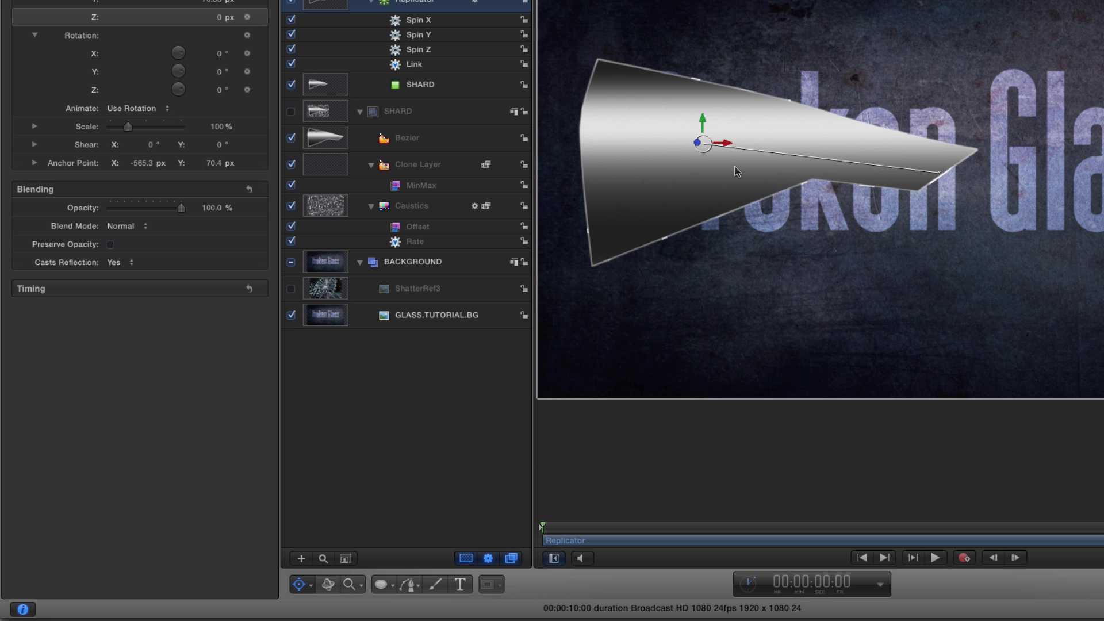
pyautogui.click(936, 558)
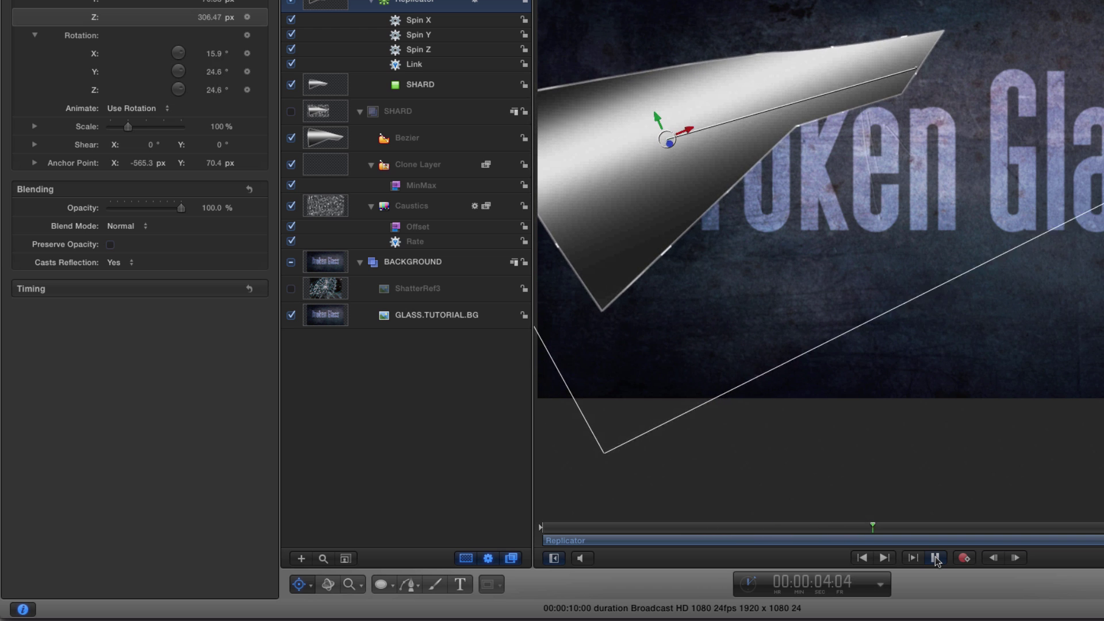
pyautogui.click(936, 558)
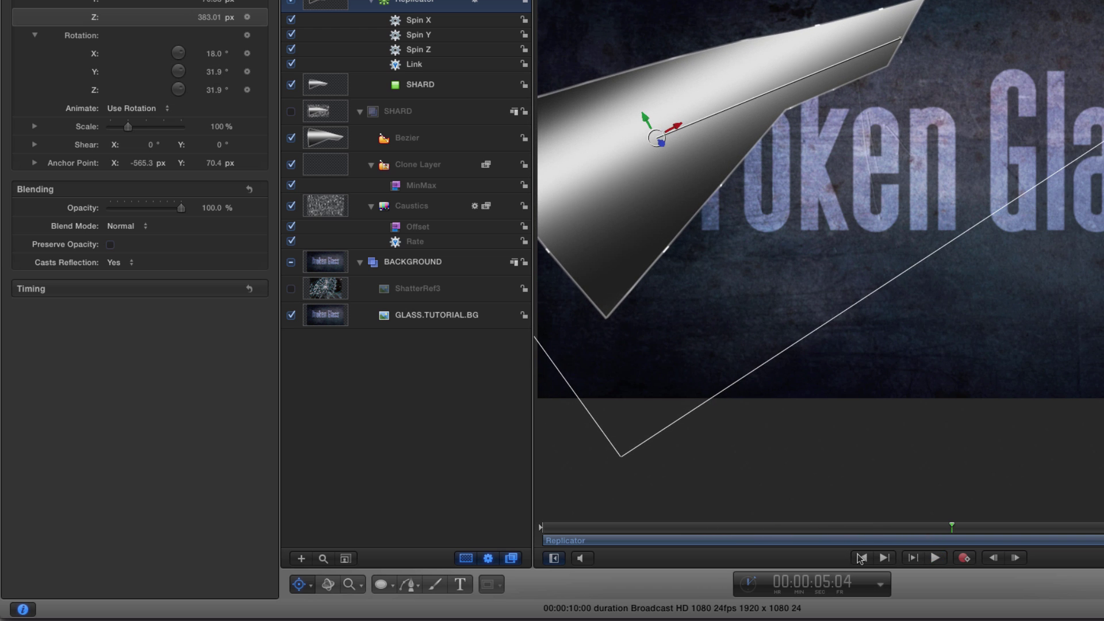
pyautogui.click(863, 558)
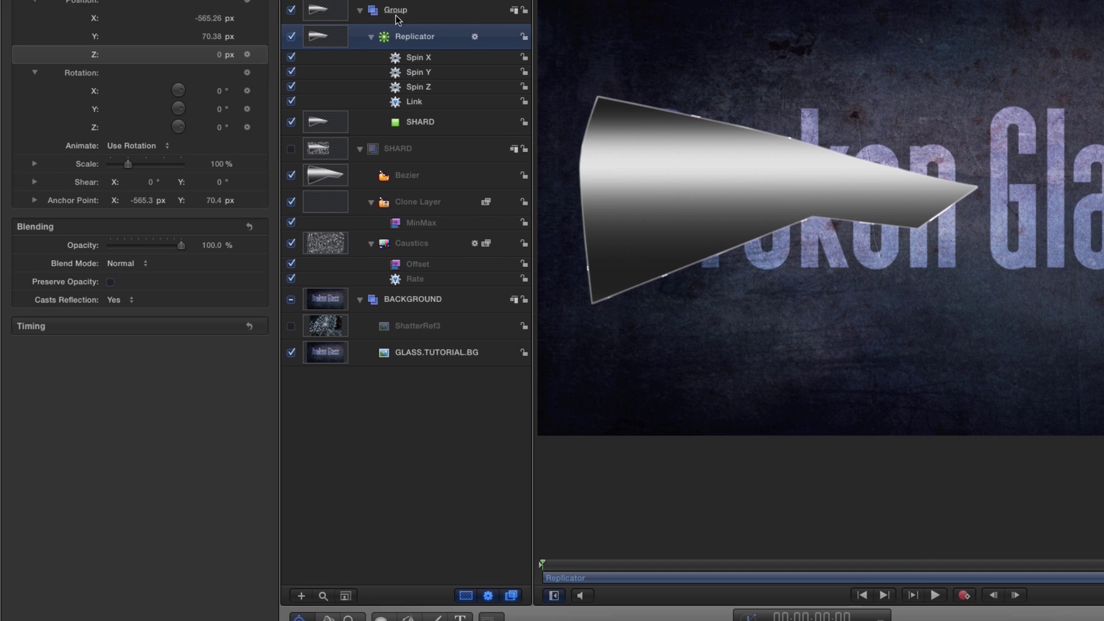
# Rename the group containing the replicator as LEFT CENTRE.
pyautogui.click(395, 163)
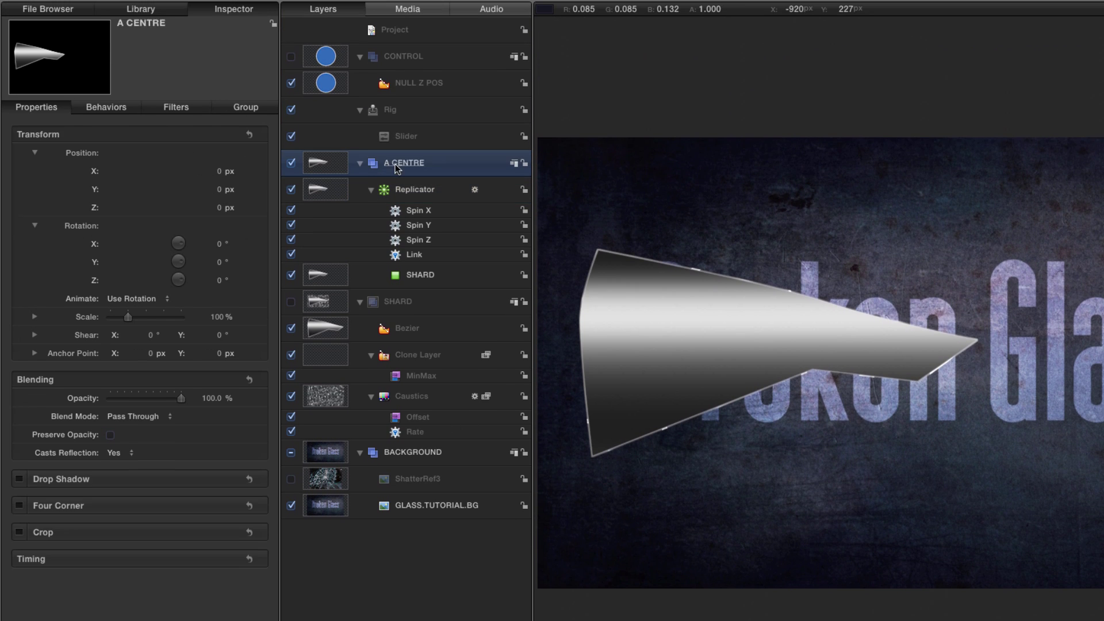
pyautogui.doubleClick(396, 181)
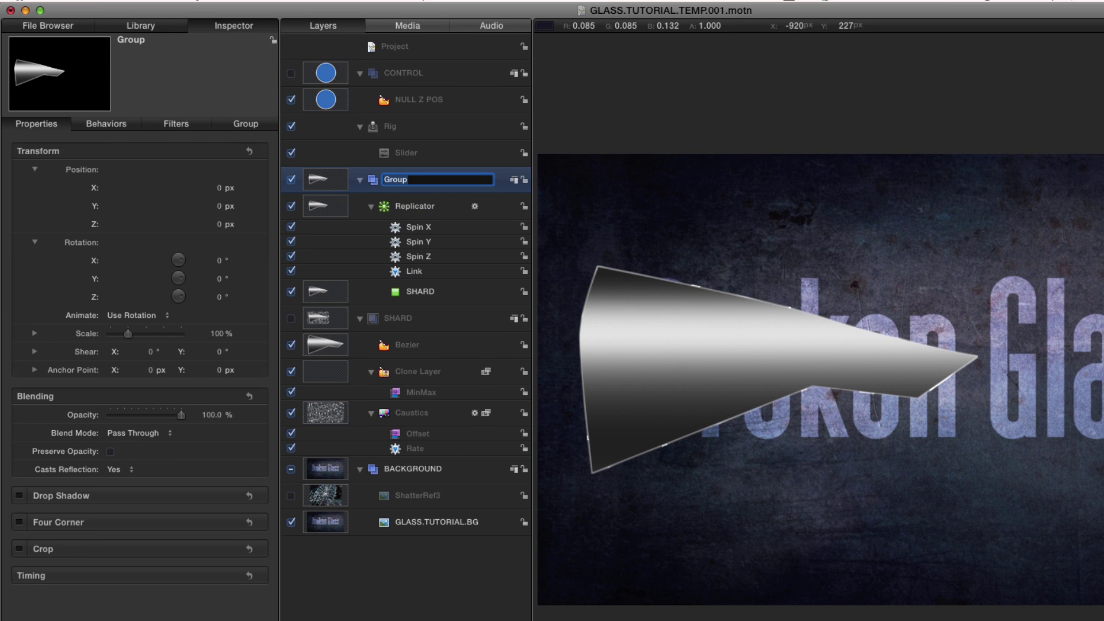
pyautogui.write('LEFT CENTRE')
pyautogui.press('Return')
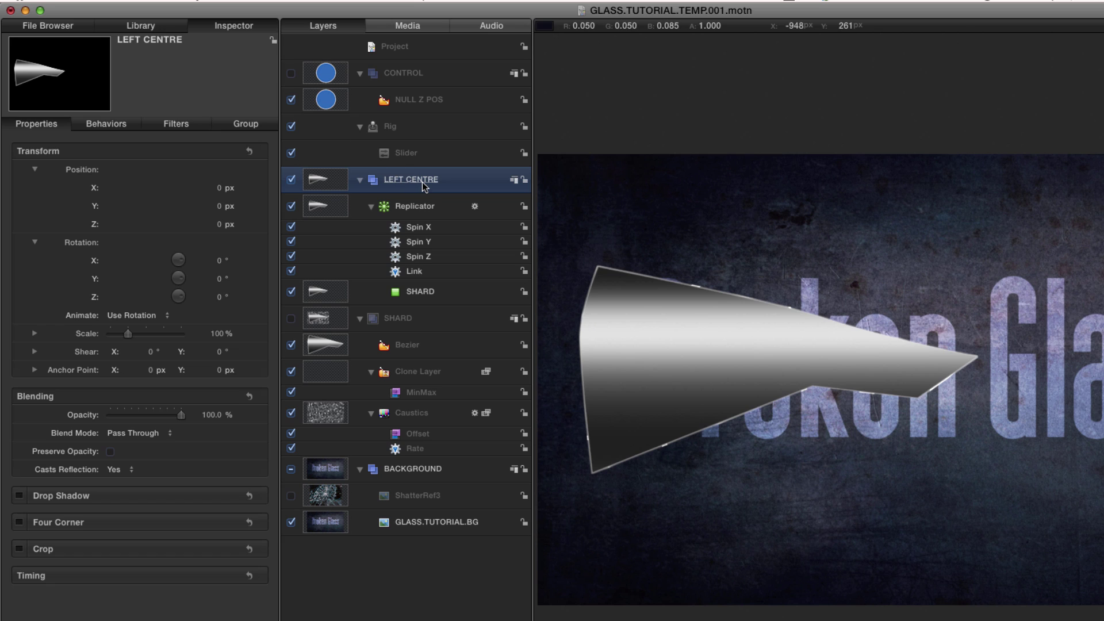
pyautogui.click(742, 111)
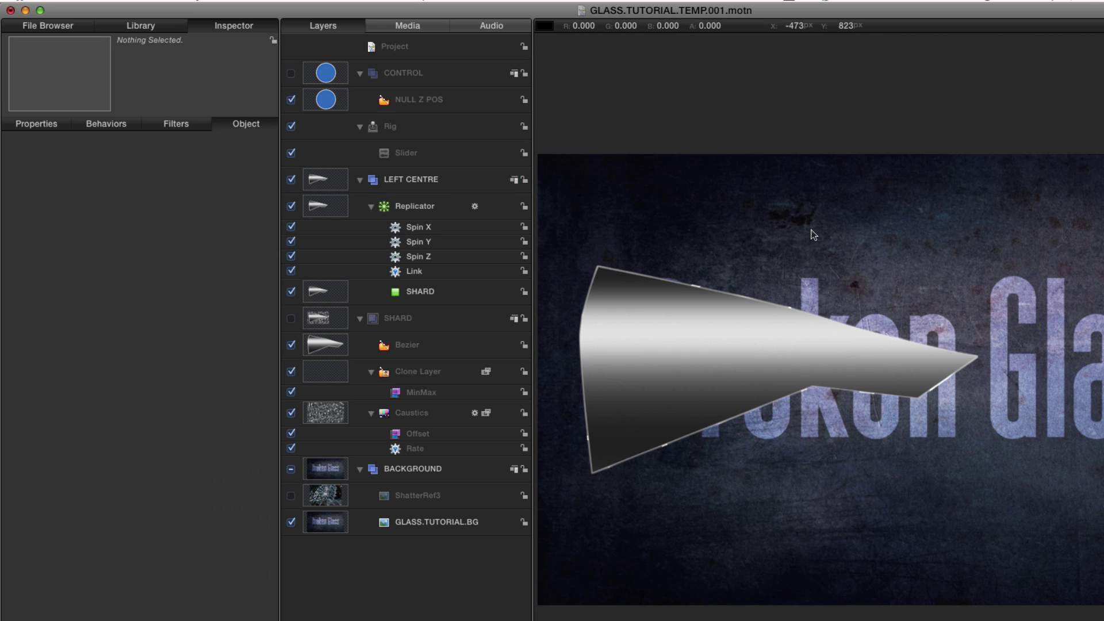
# Collapse the LEFT CENTRE and SHARD groups and move the SHARD group inside LEFT CENTRE.
pyautogui.click(361, 182)
pyautogui.click(355, 209)
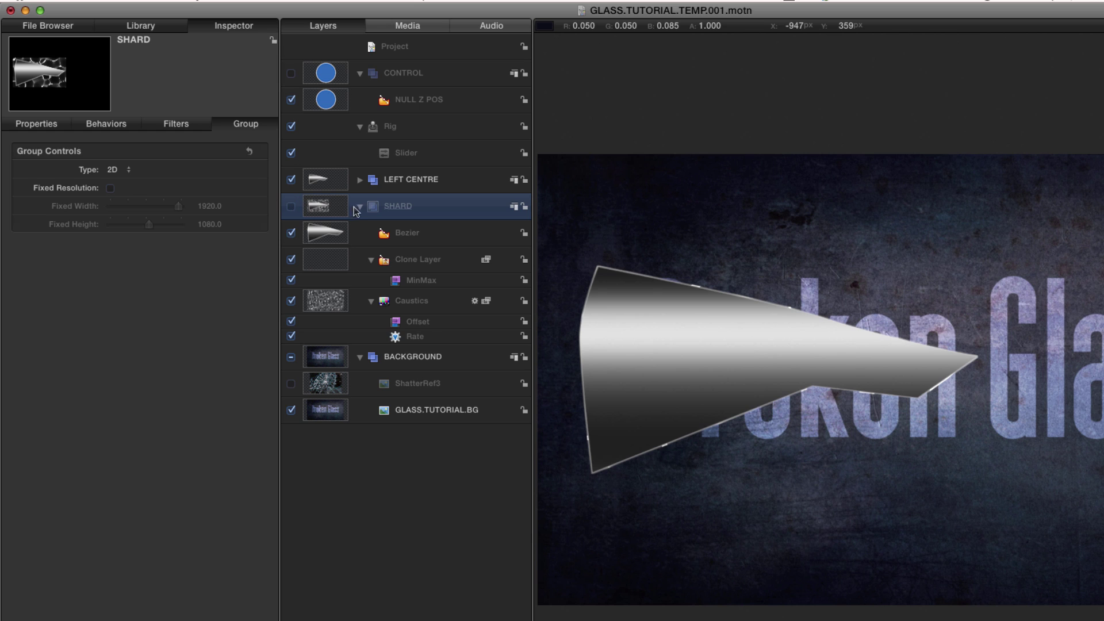
pyautogui.click(359, 207)
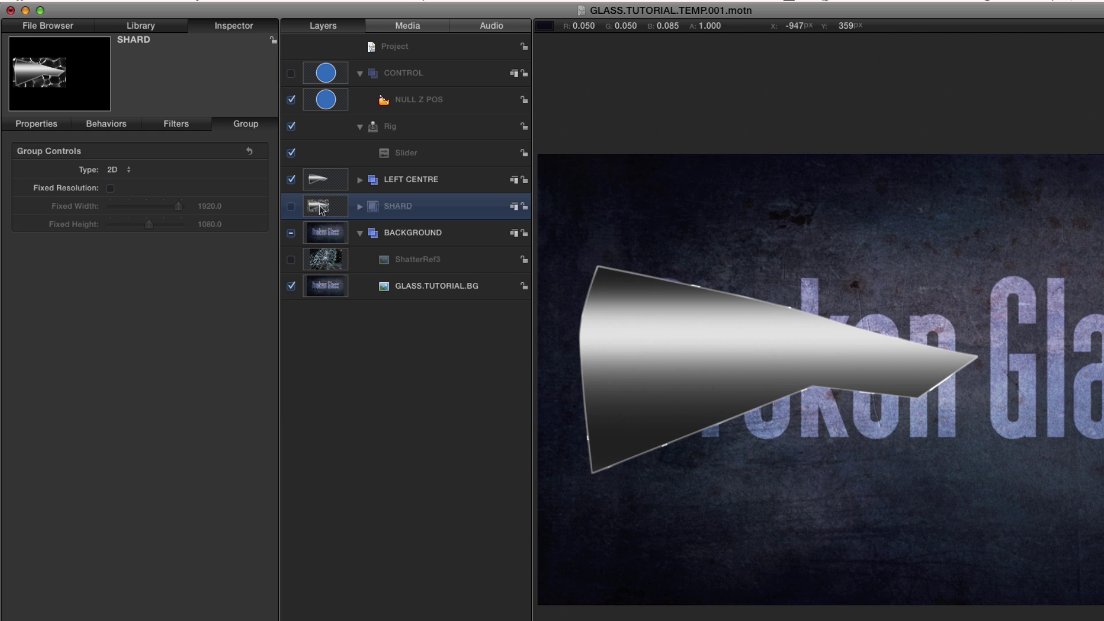
pyautogui.moveTo(320, 208); pyautogui.dragTo(415, 197)
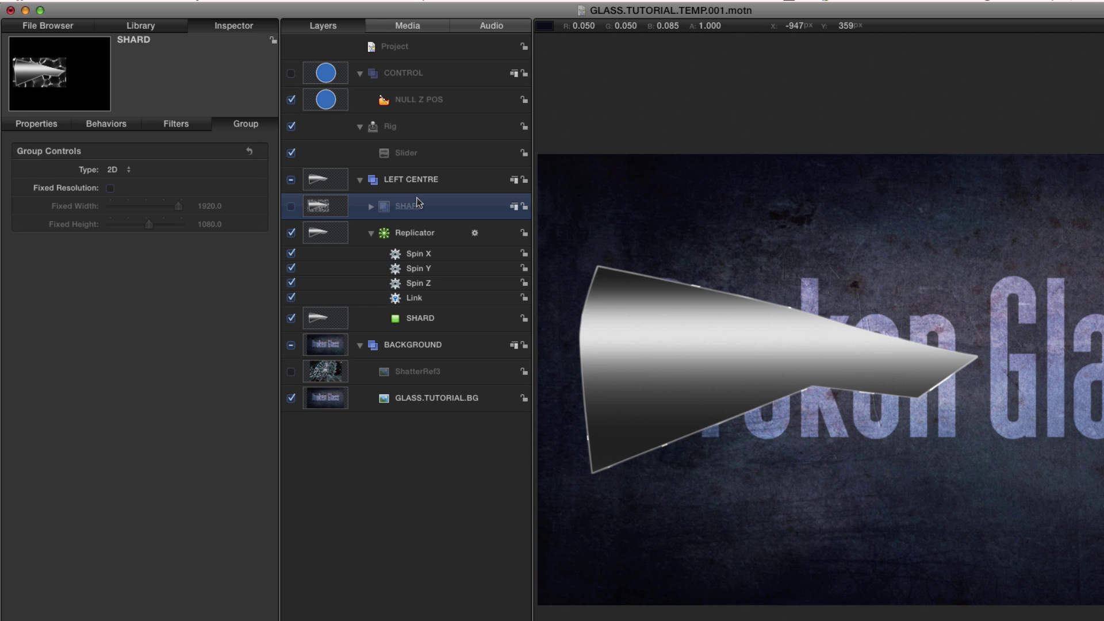
# Add a new empty group directly above the LEFT CENTRE group.
pyautogui.click(328, 178)
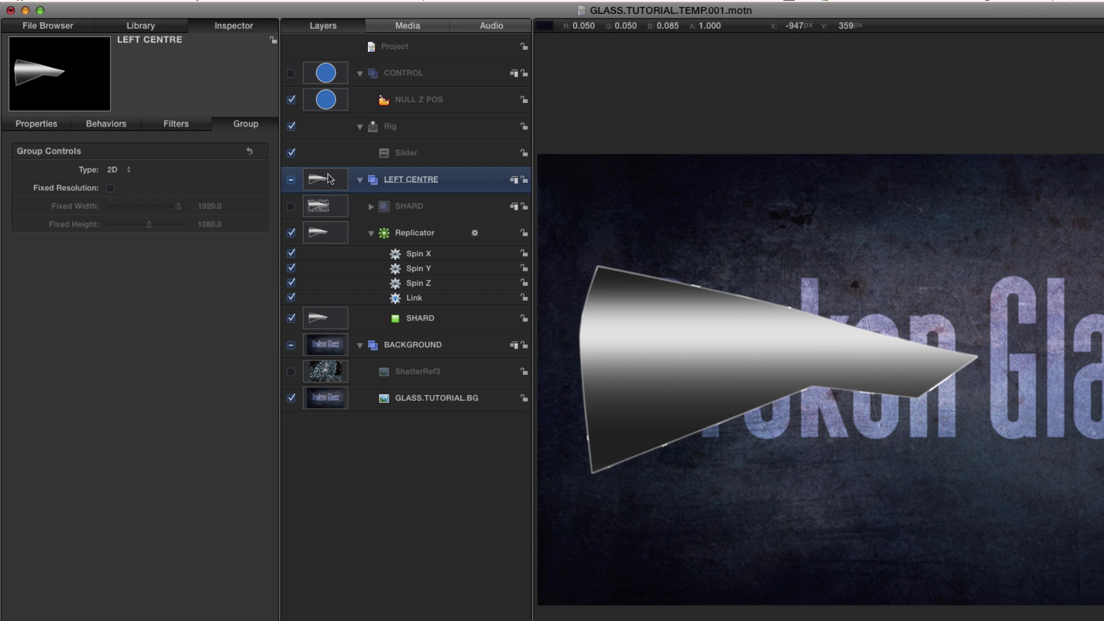
pyautogui.press('super+shift+n')
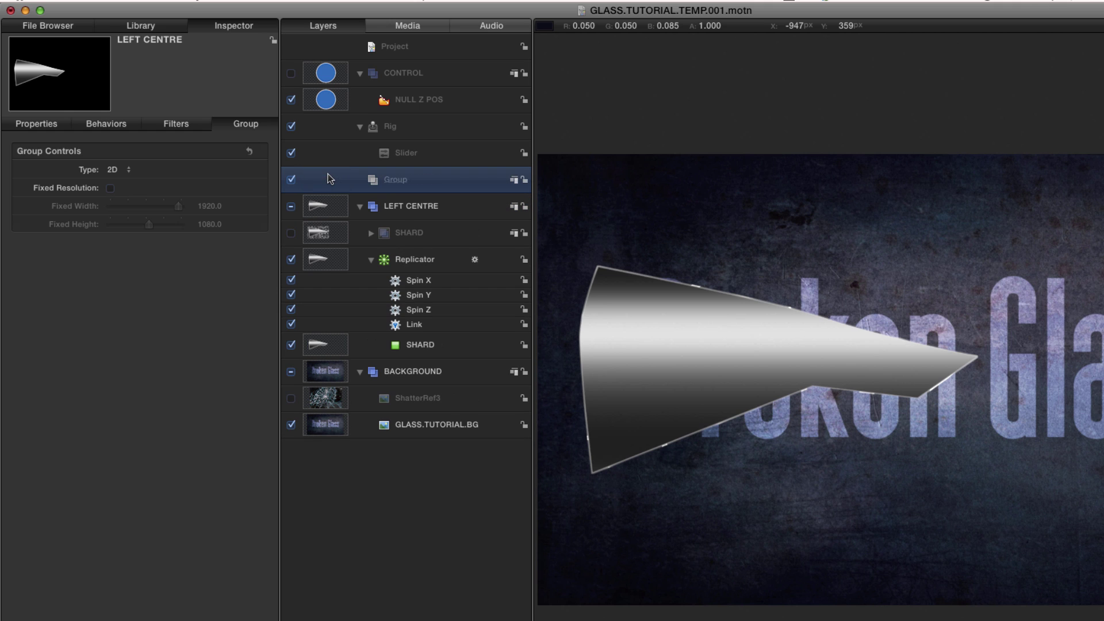
# Move the LEFT CENTRE group inside the new empty group and rename that parent group SHARDS.
pyautogui.click(326, 207)
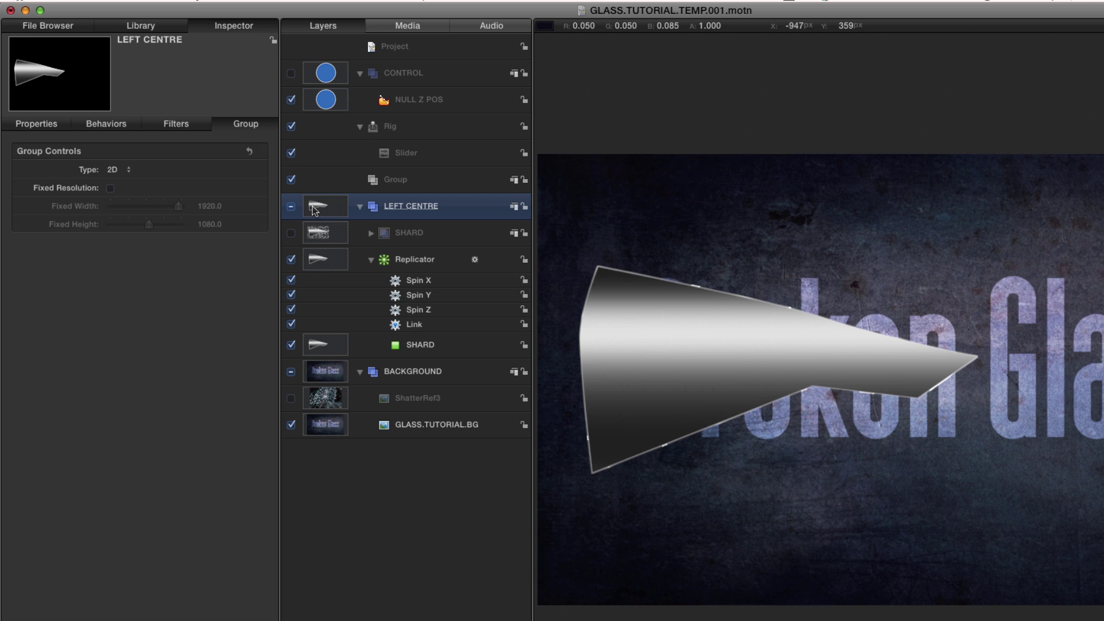
pyautogui.moveTo(316, 210); pyautogui.dragTo(389, 177)
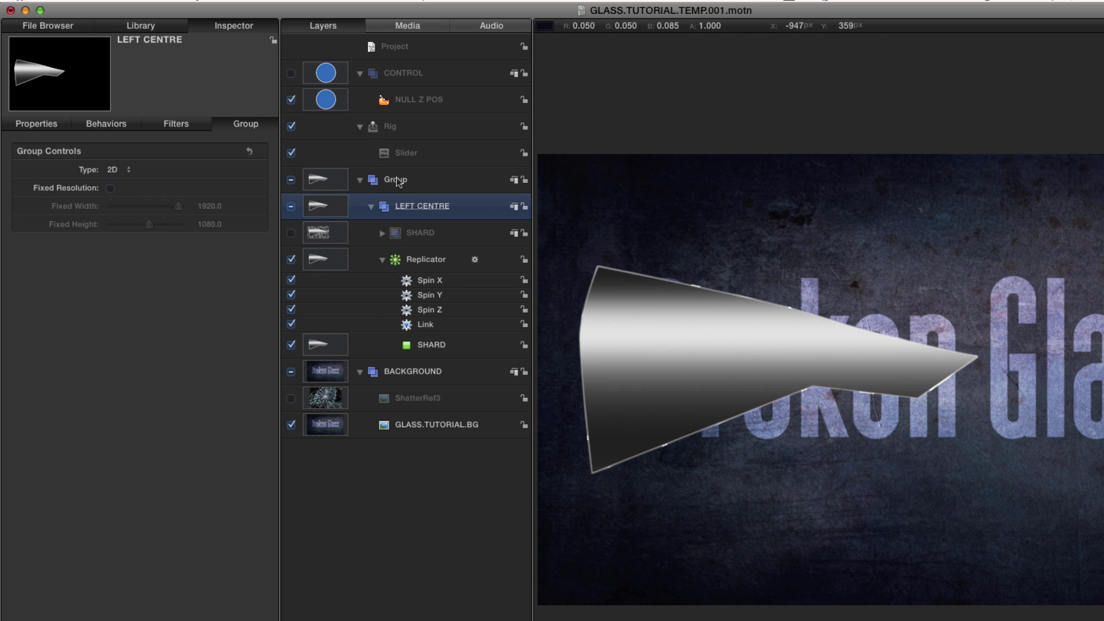
pyautogui.doubleClick(398, 181)
pyautogui.write('SHARDS')
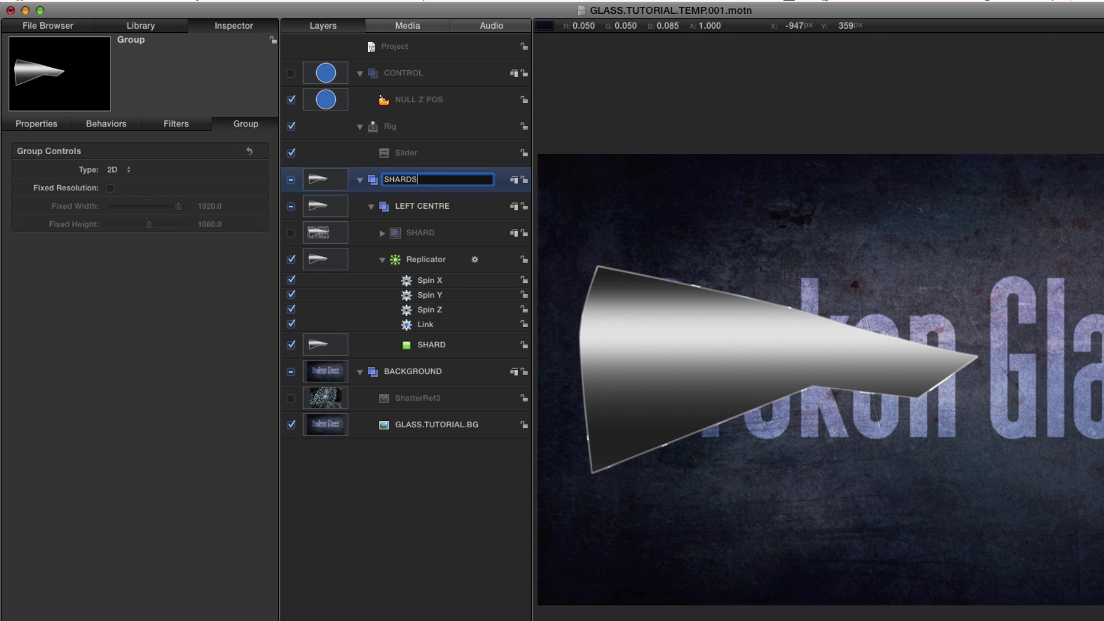
pyautogui.press('Return')
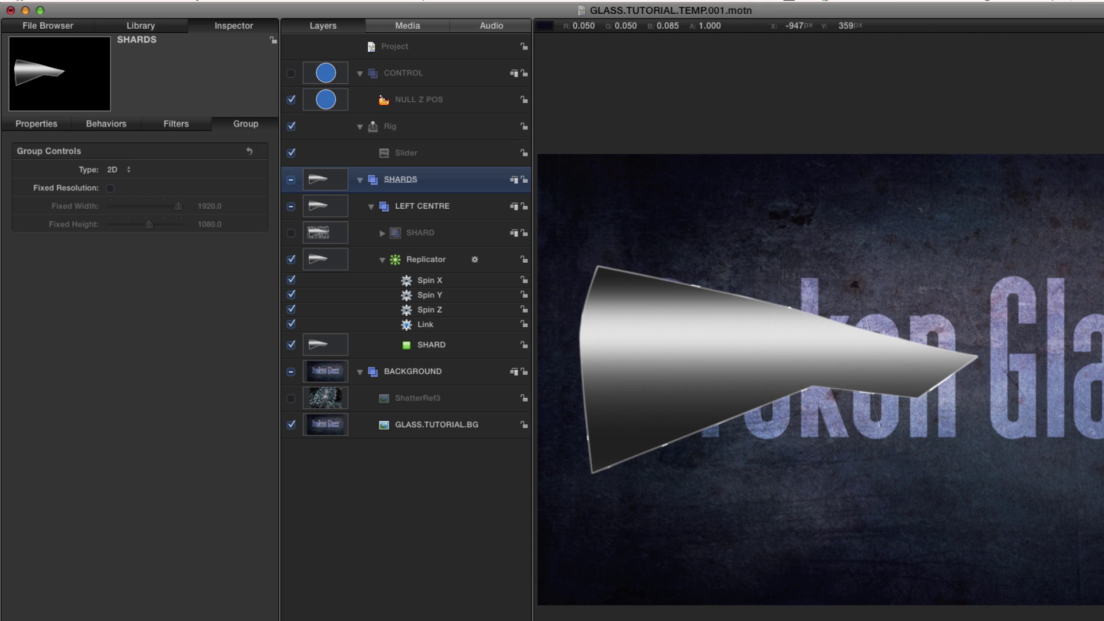
# Apply the Gravity behavior to the SHARDS group, set its Acceleration to 25 while playing back, and return to the first frame.
pyautogui.press('super+2')
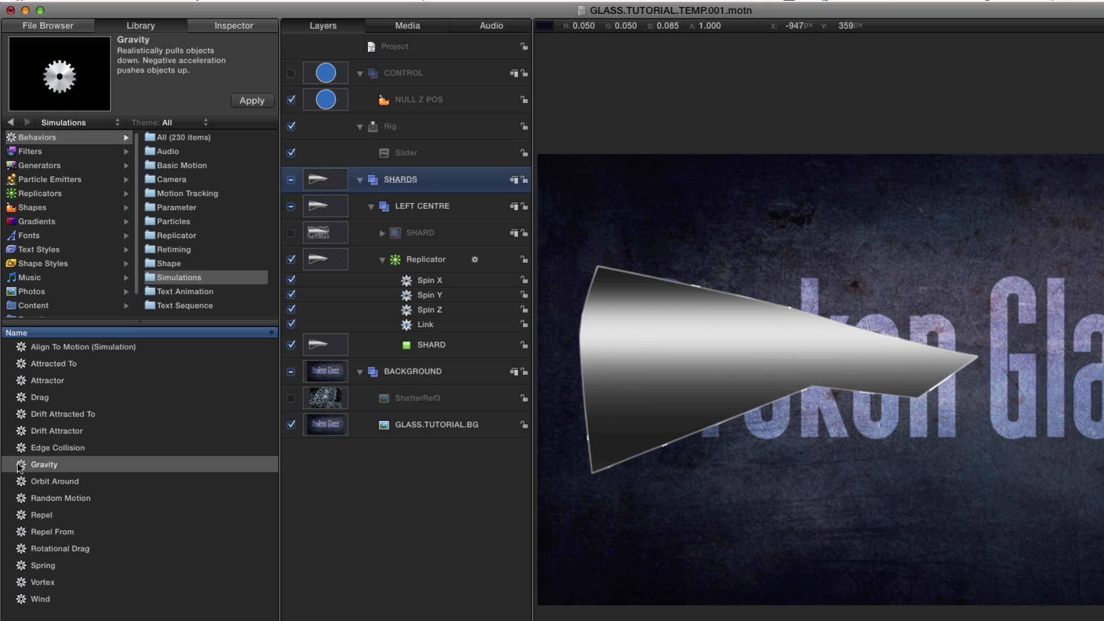
pyautogui.moveTo(20, 469); pyautogui.dragTo(319, 179)
pyautogui.press('F2')
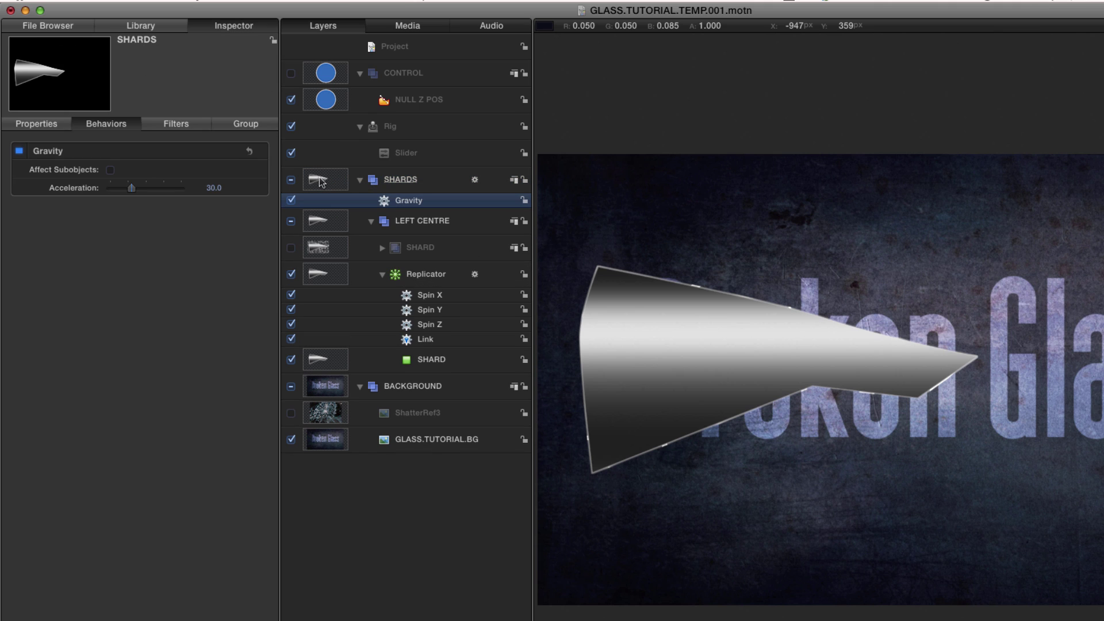
pyautogui.press('space')
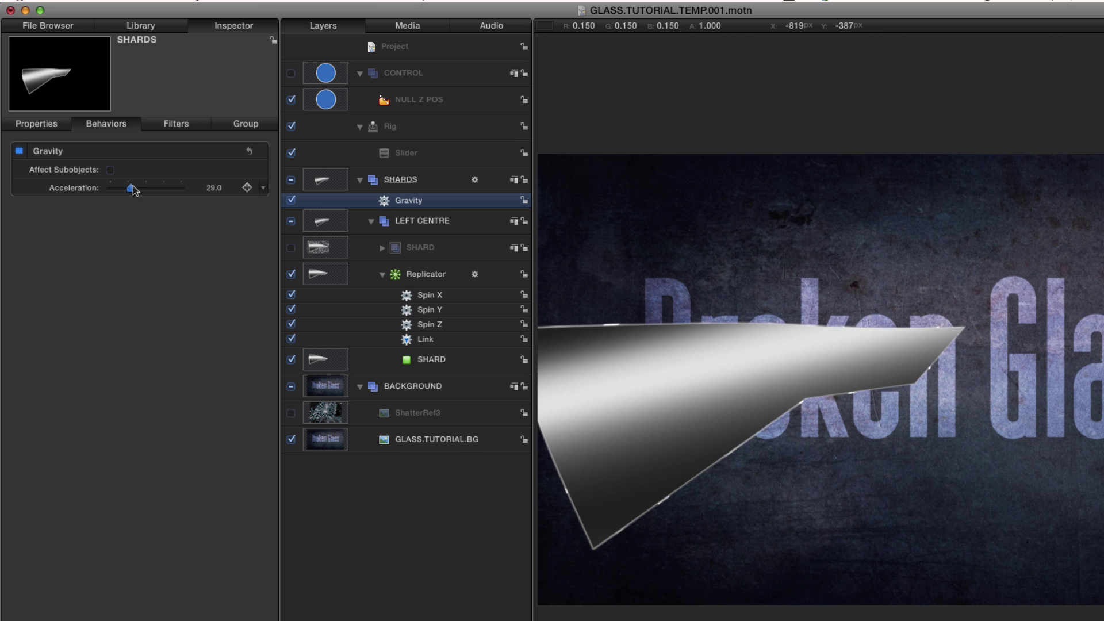
pyautogui.moveTo(132, 187); pyautogui.dragTo(145, 191)
pyautogui.click(214, 188)
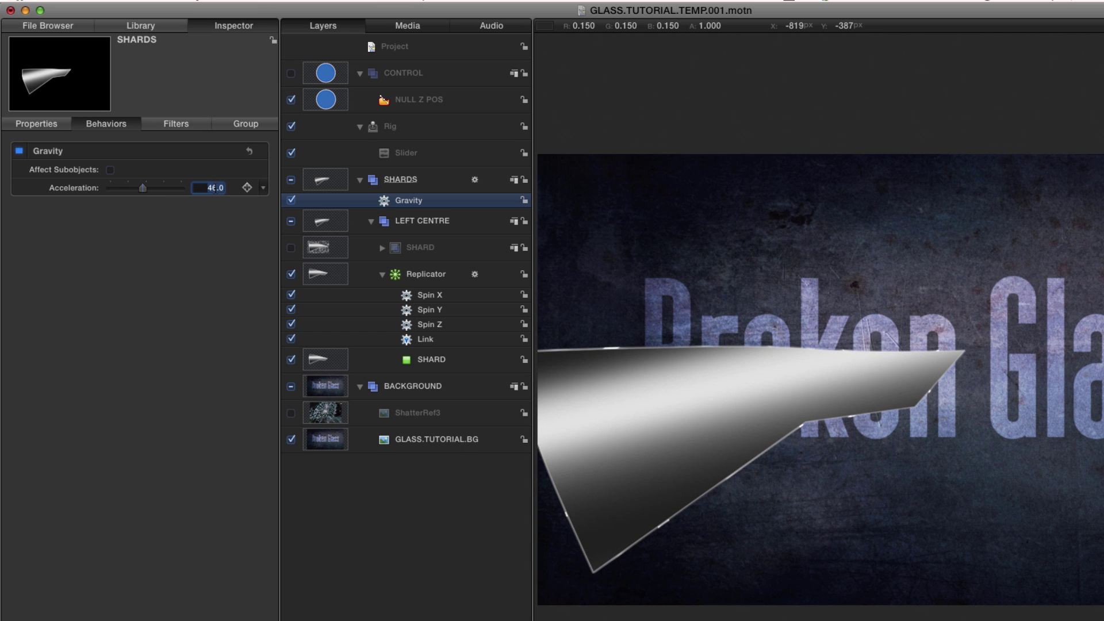
pyautogui.write('25')
pyautogui.press('Return')
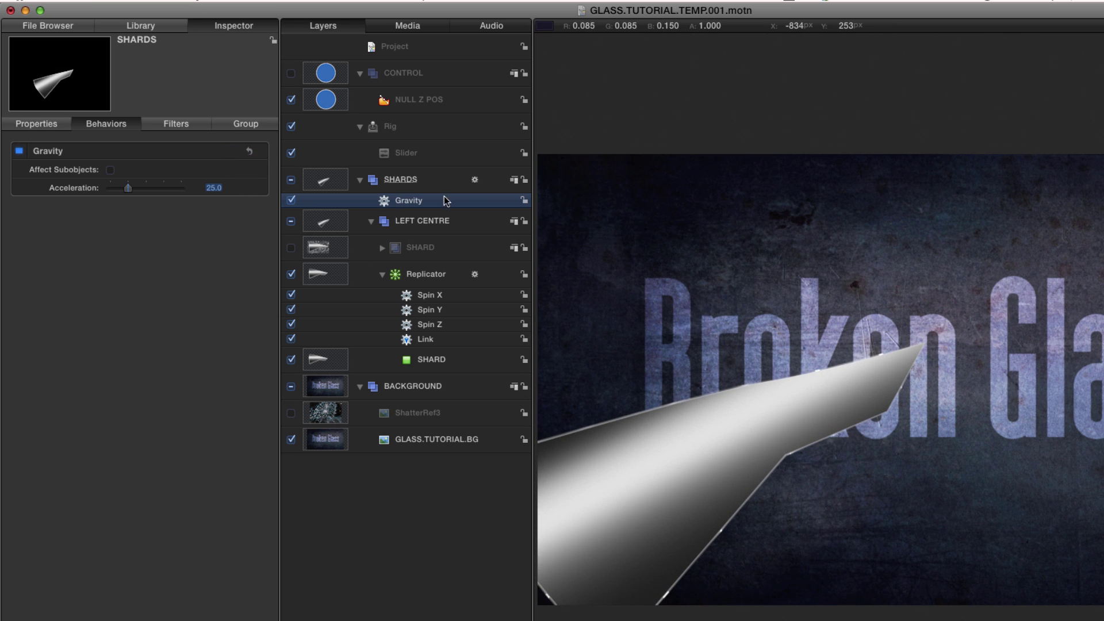
pyautogui.press('Home')
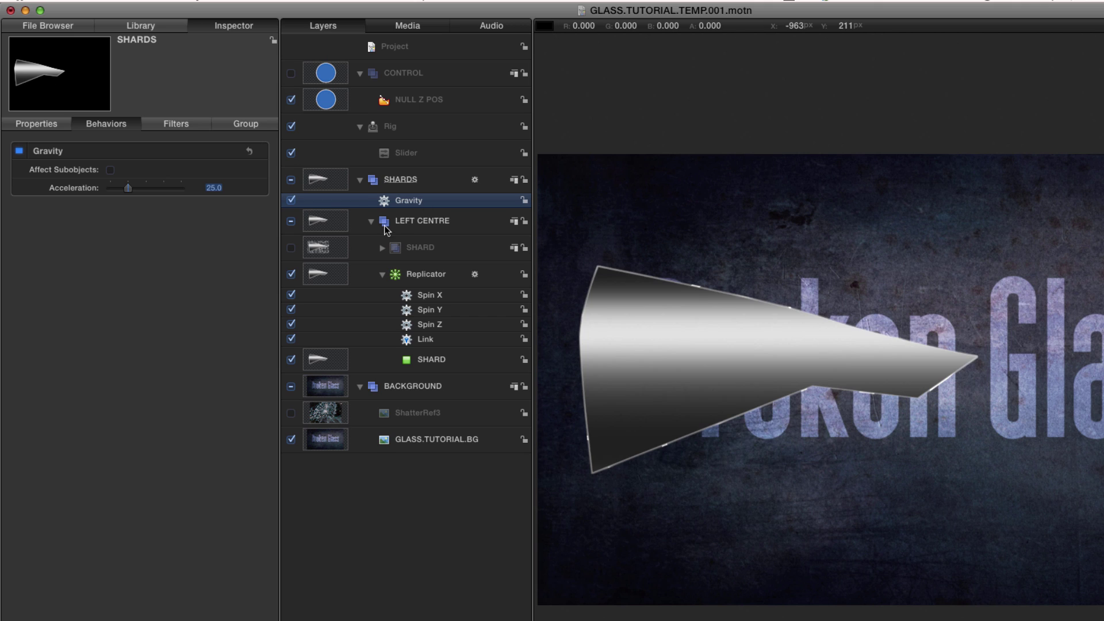
# Duplicate the LEFT CENTRE group, rename the copy LEFT TOP, and collapse the original group.
pyautogui.click(326, 222)
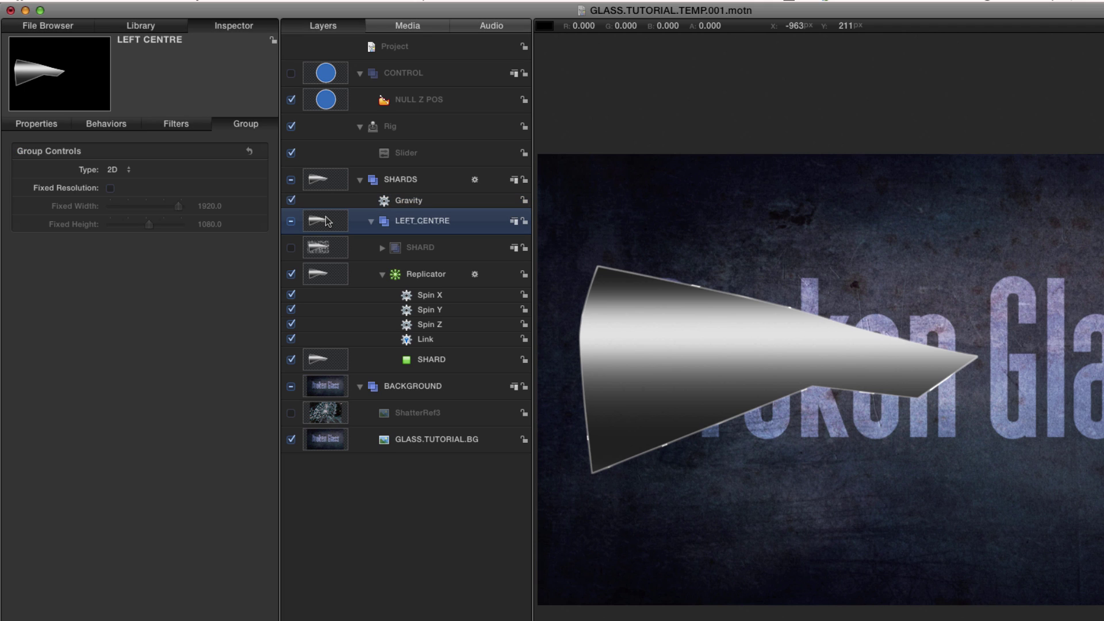
pyautogui.press('super+d')
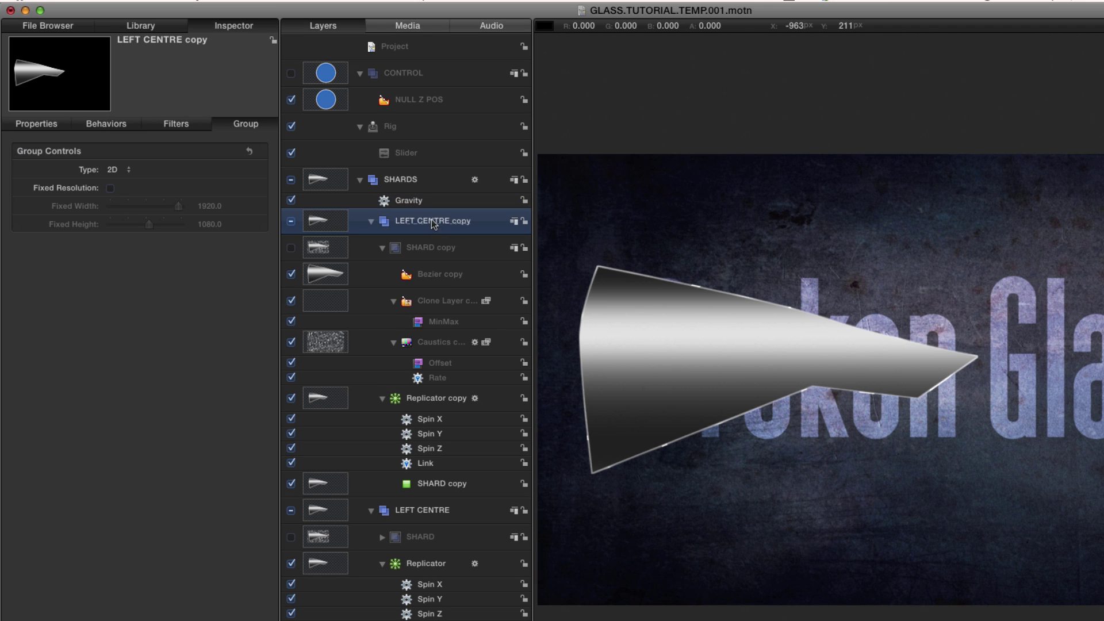
pyautogui.doubleClick(435, 224)
pyautogui.write('TOP')
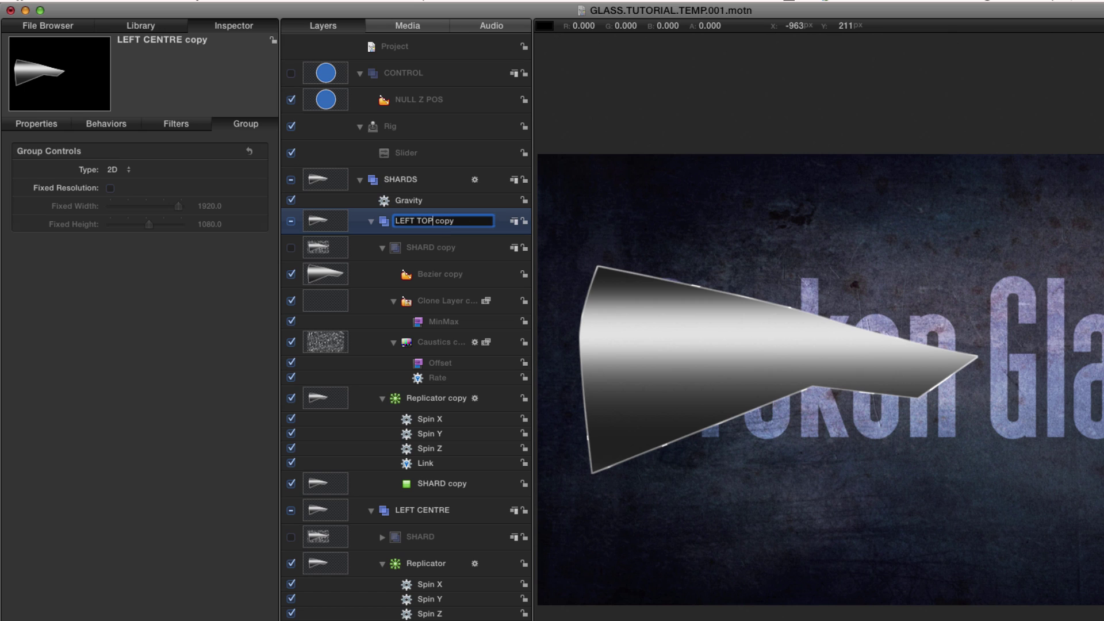
pyautogui.press('Return')
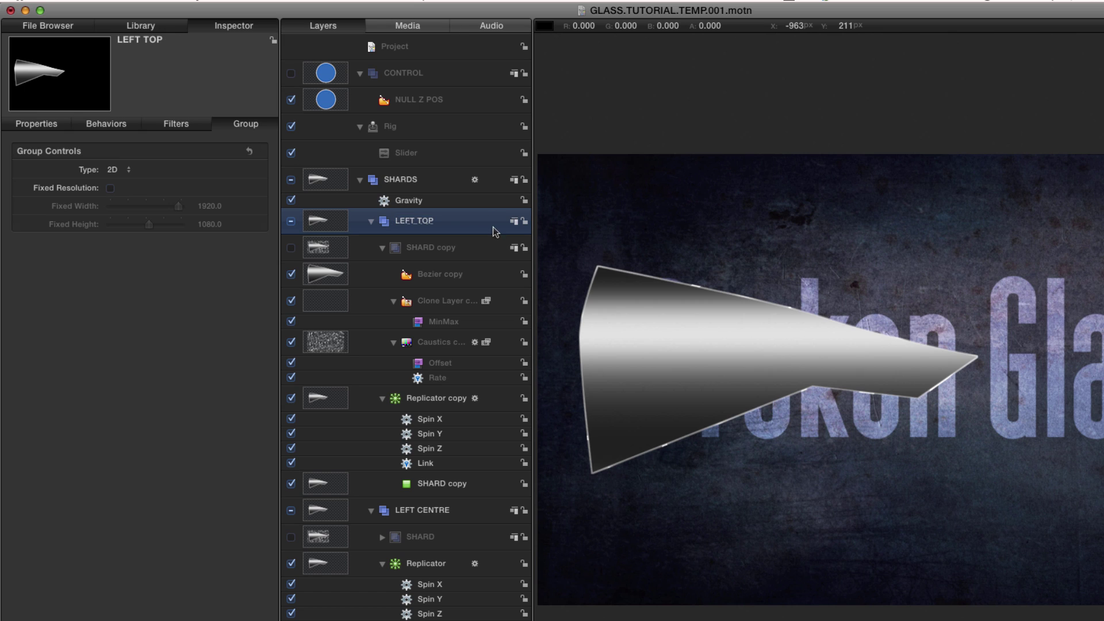
pyautogui.click(370, 510)
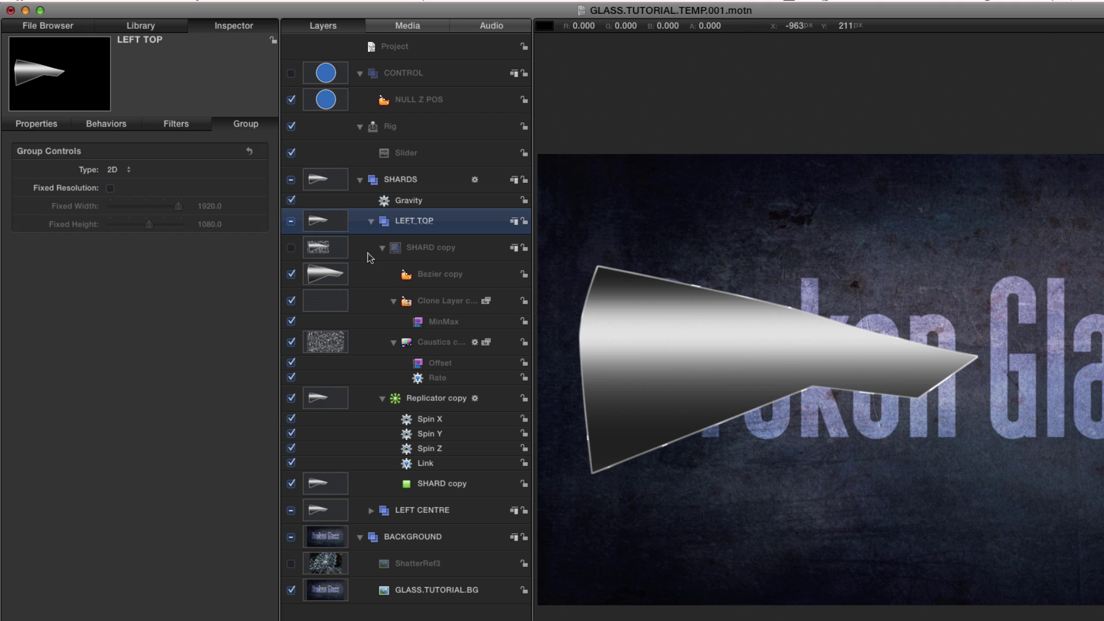
# Reshape the LEFT TOP group's Bezier into an upper shard, placing control point 4 about X -536, Y 539 and point 3 about X -320, Y 354.
pyautogui.click(321, 276)
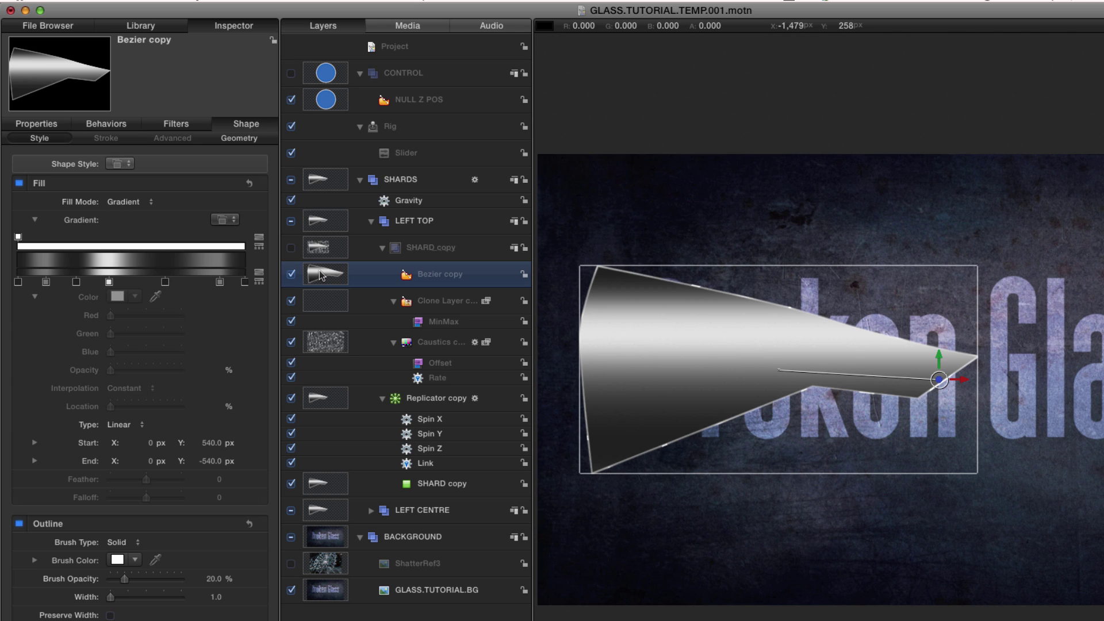
pyautogui.press('Tab')
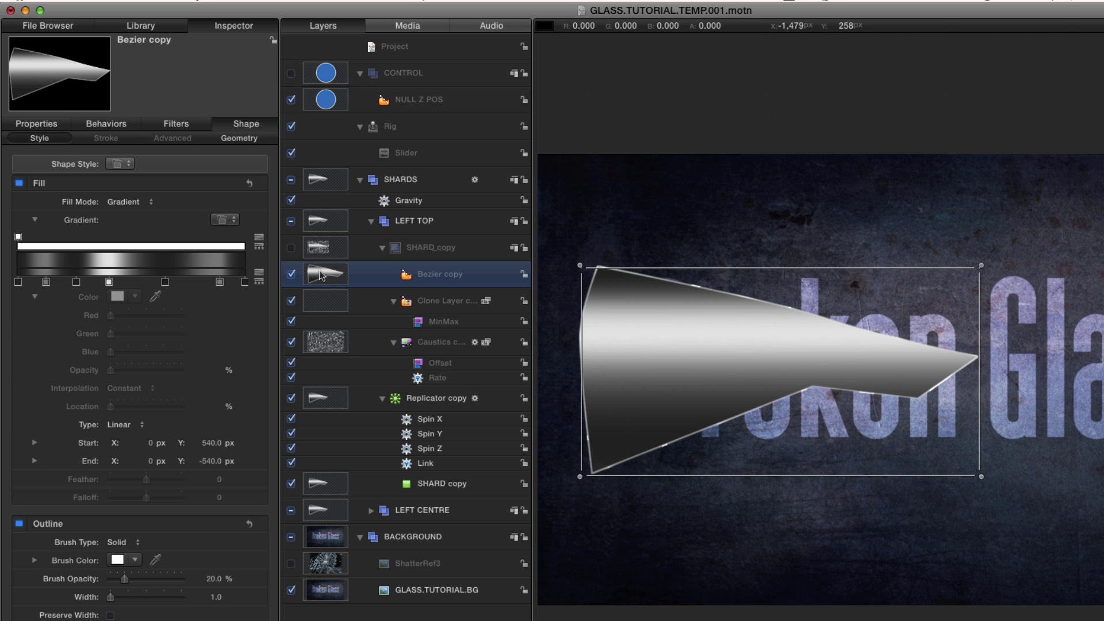
pyautogui.press('Tab')
pyautogui.press('Tab')
pyautogui.press('Tab')
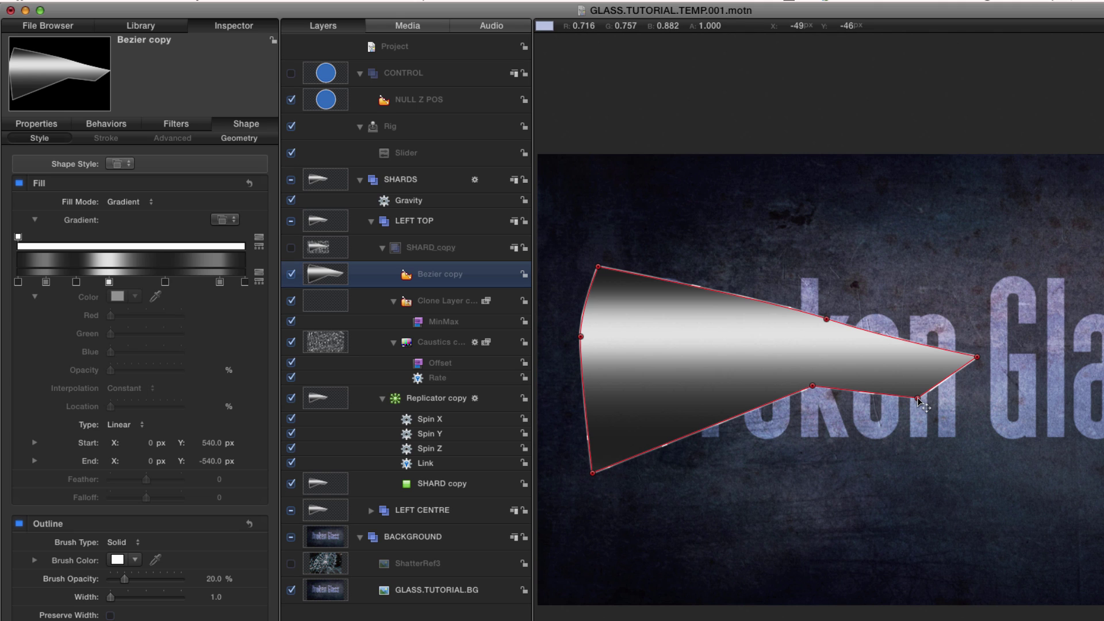
pyautogui.moveTo(916, 398); pyautogui.dragTo(918, 305)
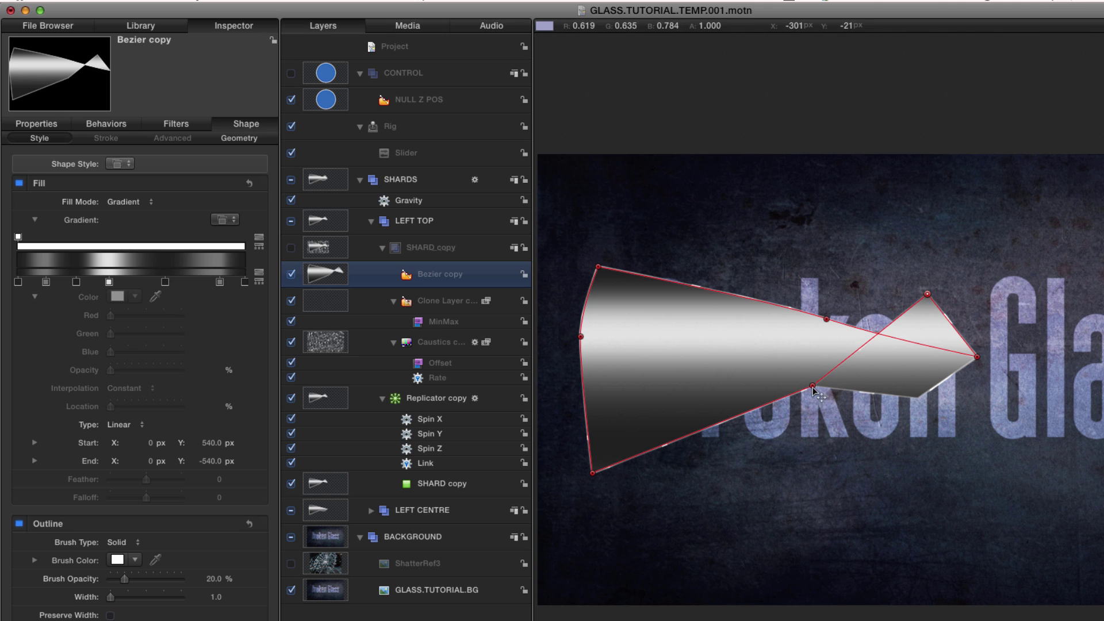
pyautogui.moveTo(812, 385); pyautogui.dragTo(853, 245)
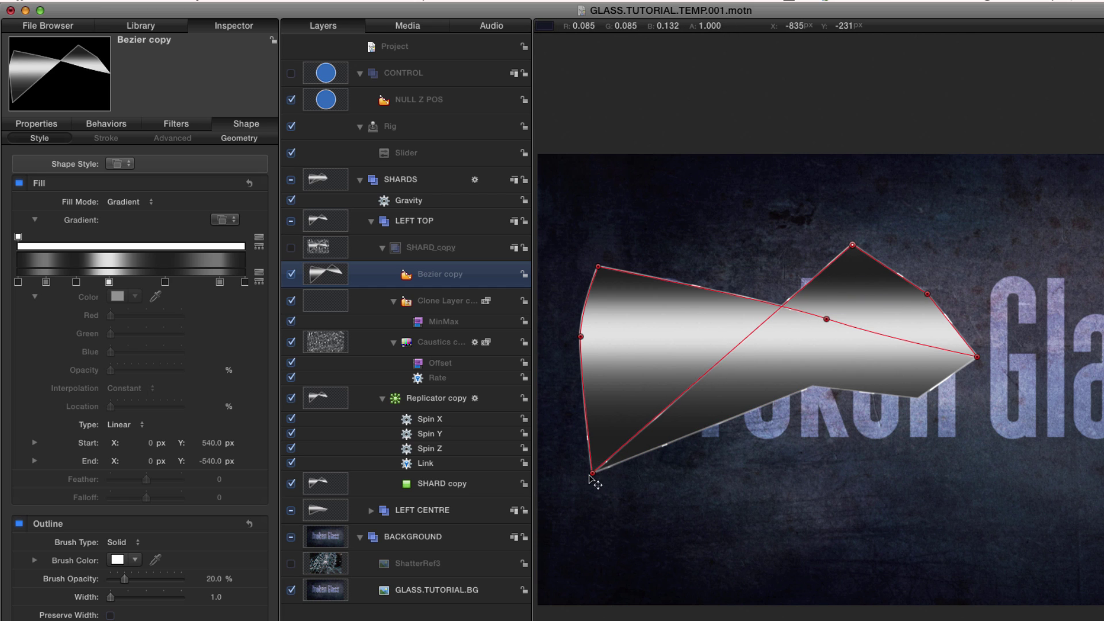
pyautogui.moveTo(593, 473); pyautogui.dragTo(716, 155)
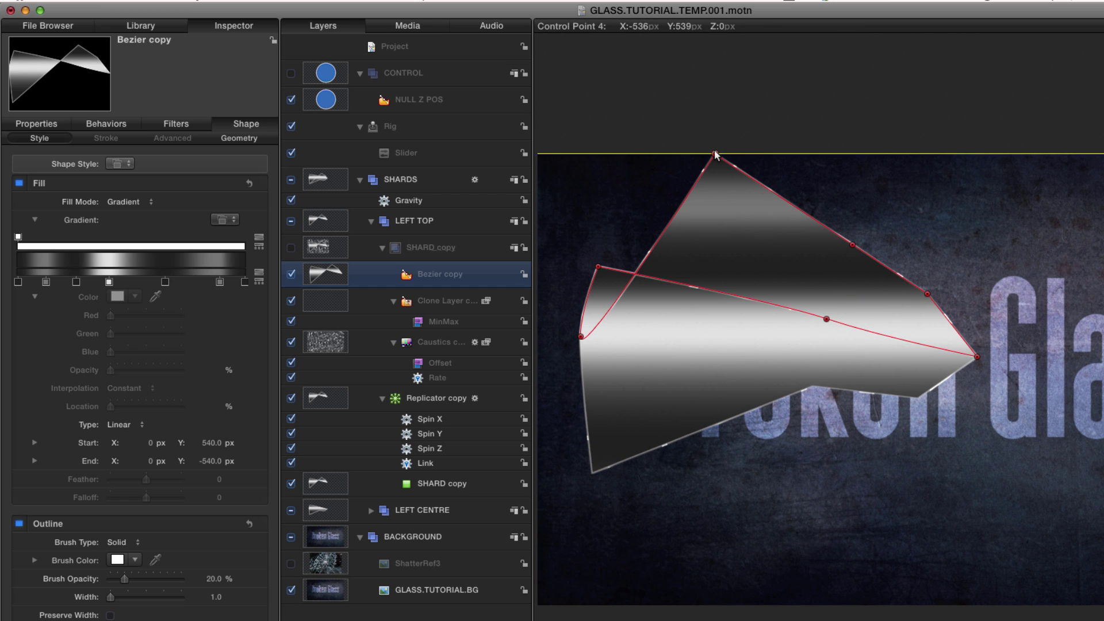
pyautogui.moveTo(581, 336); pyautogui.dragTo(668, 180)
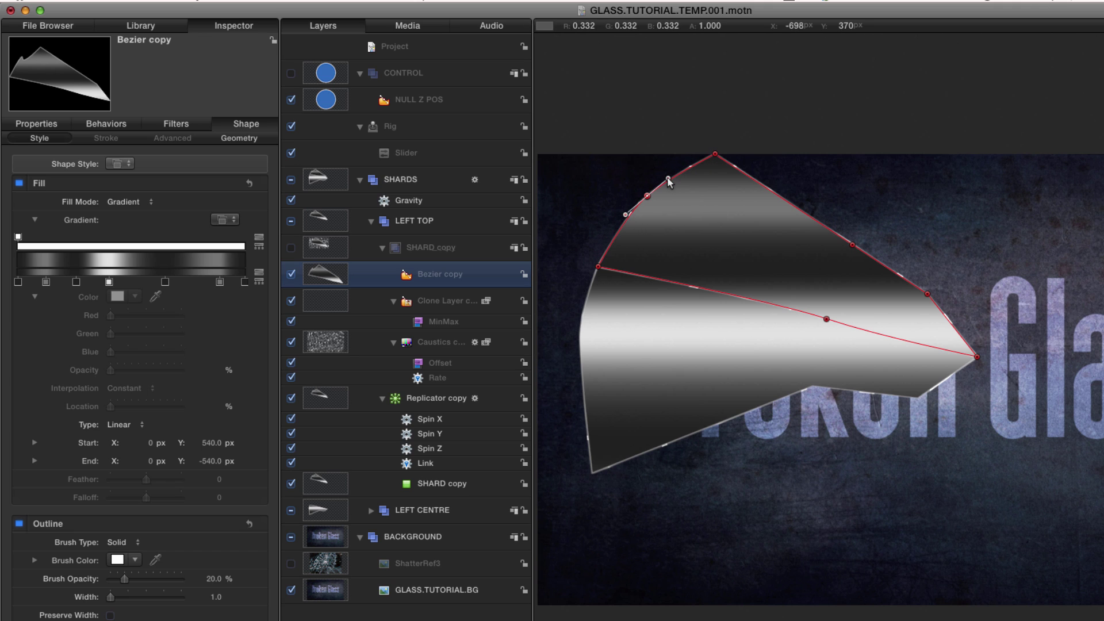
pyautogui.moveTo(852, 245); pyautogui.dragTo(806, 233)
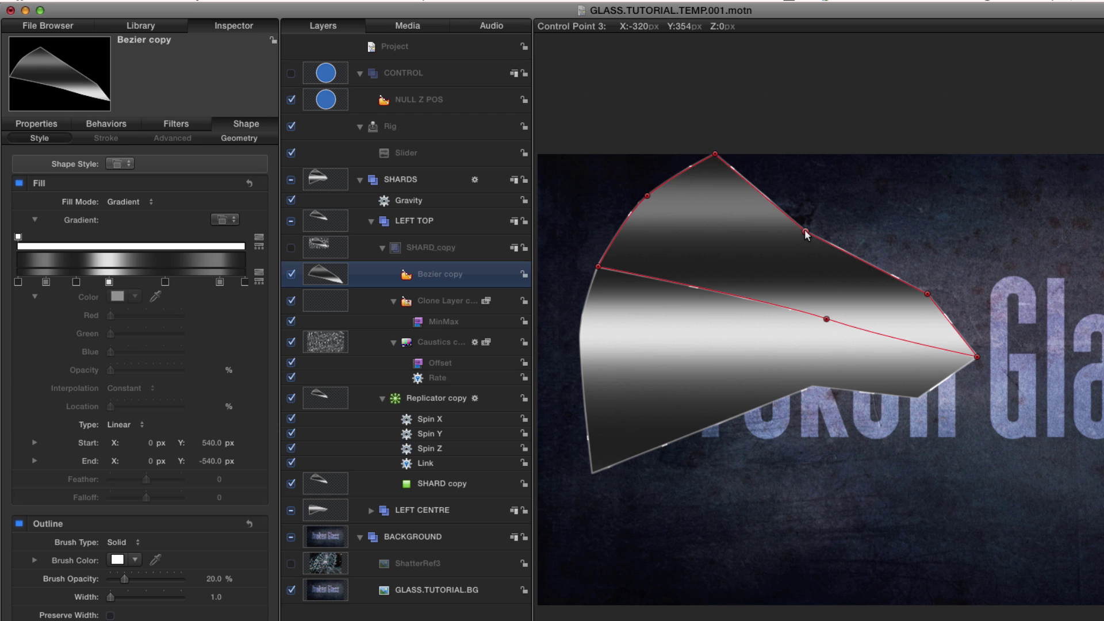
pyautogui.moveTo(927, 294); pyautogui.dragTo(925, 288)
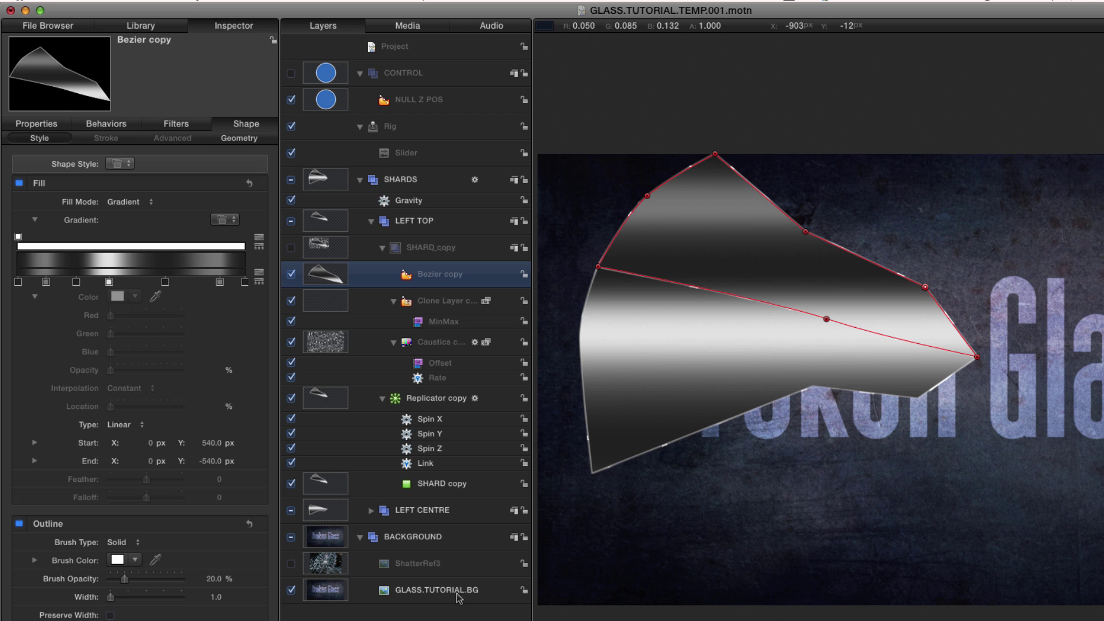
# Move the anchor point of the LEFT TOP group's replicator into the middle of the reshaped upper shard.
pyautogui.click(326, 399)
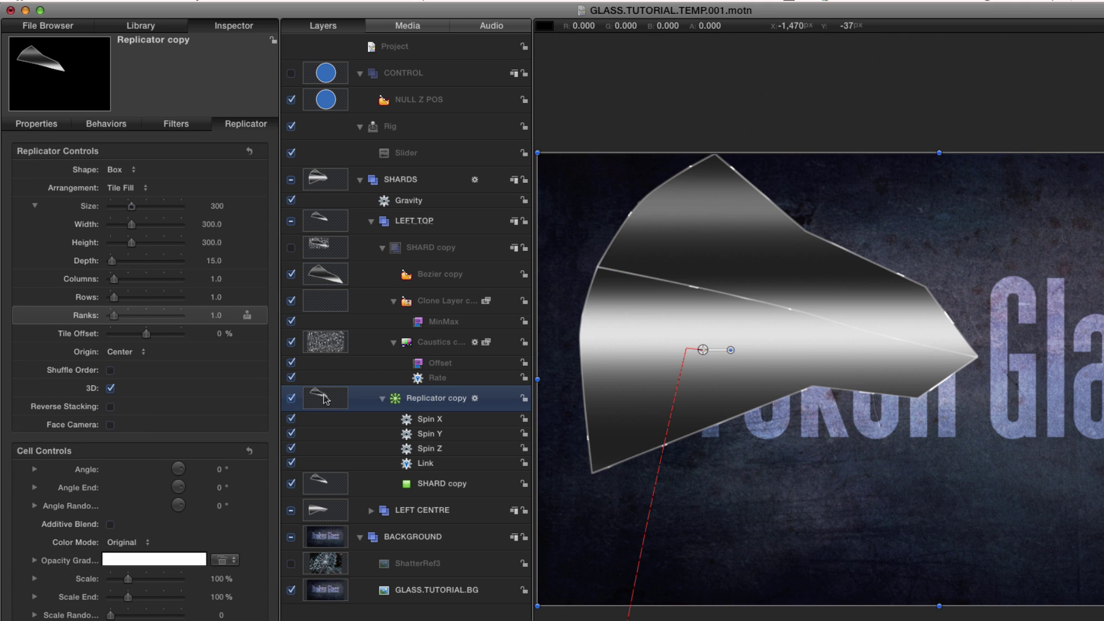
pyautogui.press('Tab')
pyautogui.press('Tab')
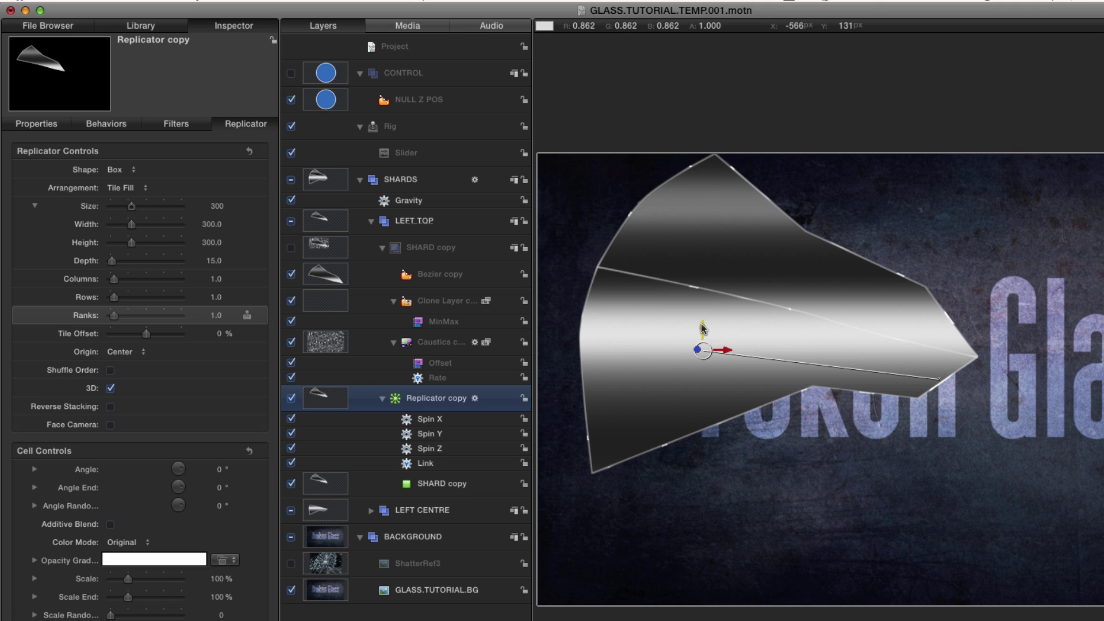
pyautogui.moveTo(703, 329); pyautogui.dragTo(790, 252)
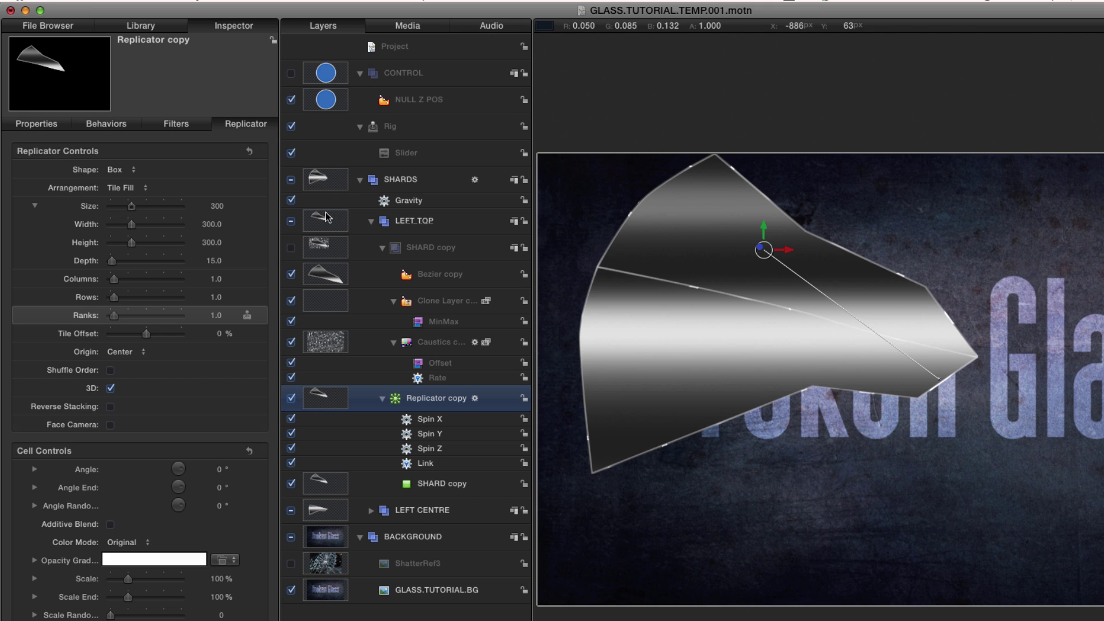
pyautogui.click(320, 276)
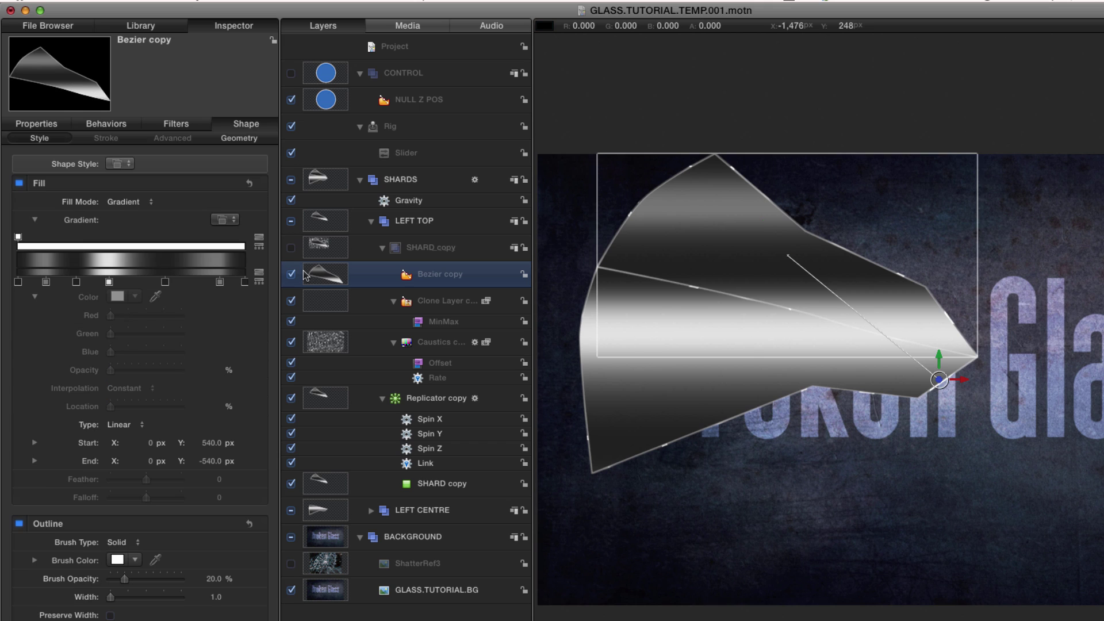
pyautogui.click(326, 396)
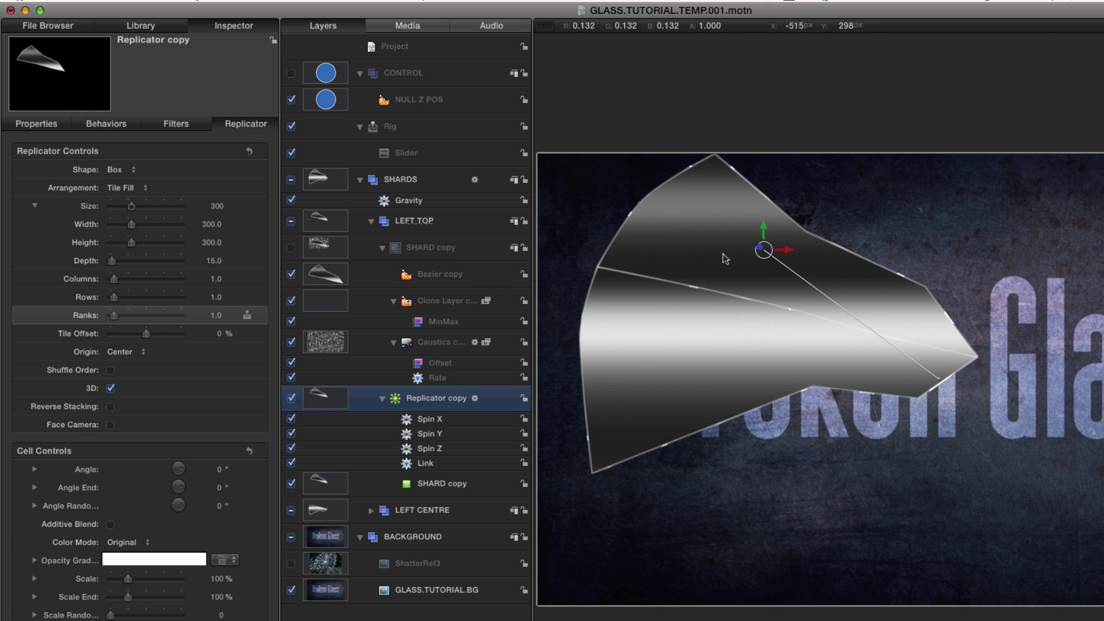
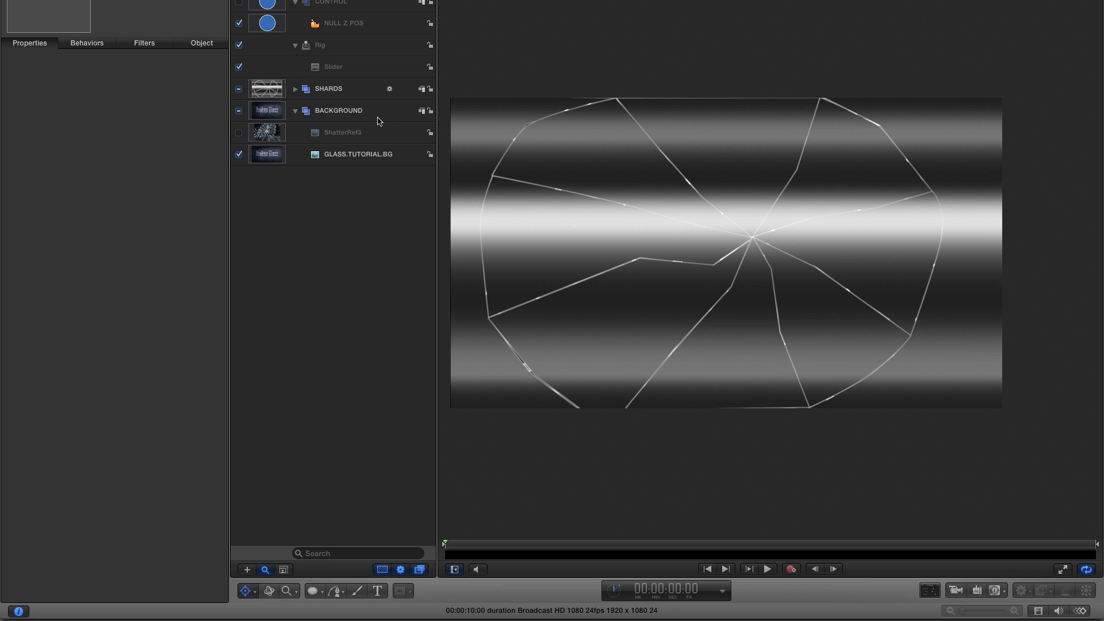
# Filter the layer list by REPLIC and select the replicators in all ten shard groups, from LEFT BOTTOM to LEFT CENTRE.
pyautogui.click(323, 554)
pyautogui.write('REPLIC')
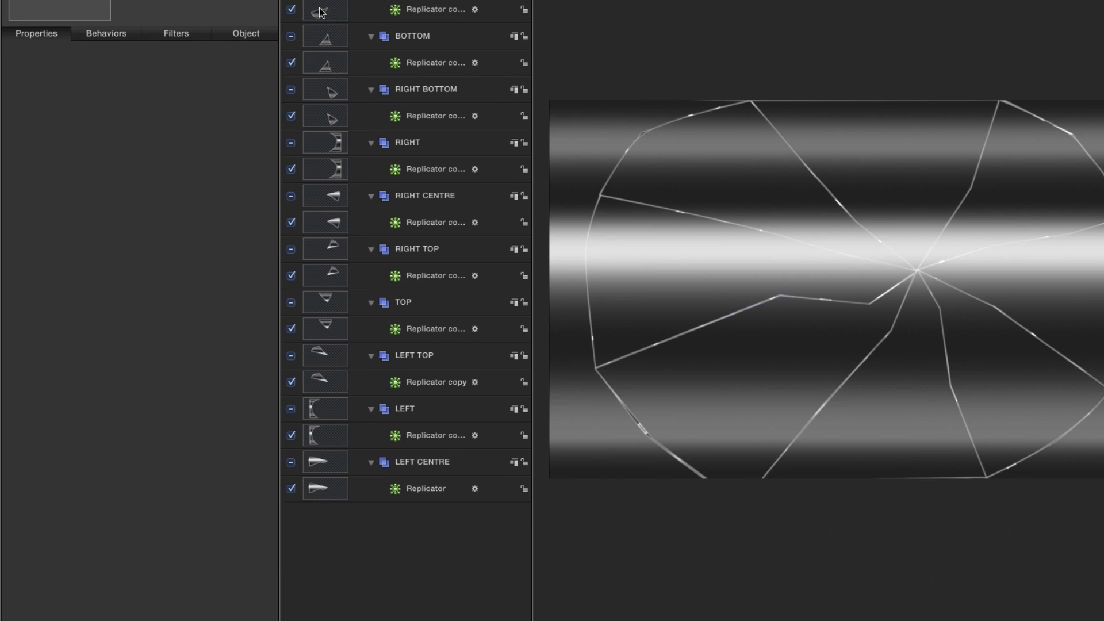
pyautogui.click(320, 100)
pyautogui.keyDown('super'); pyautogui.click(321, 154); pyautogui.keyUp('super')
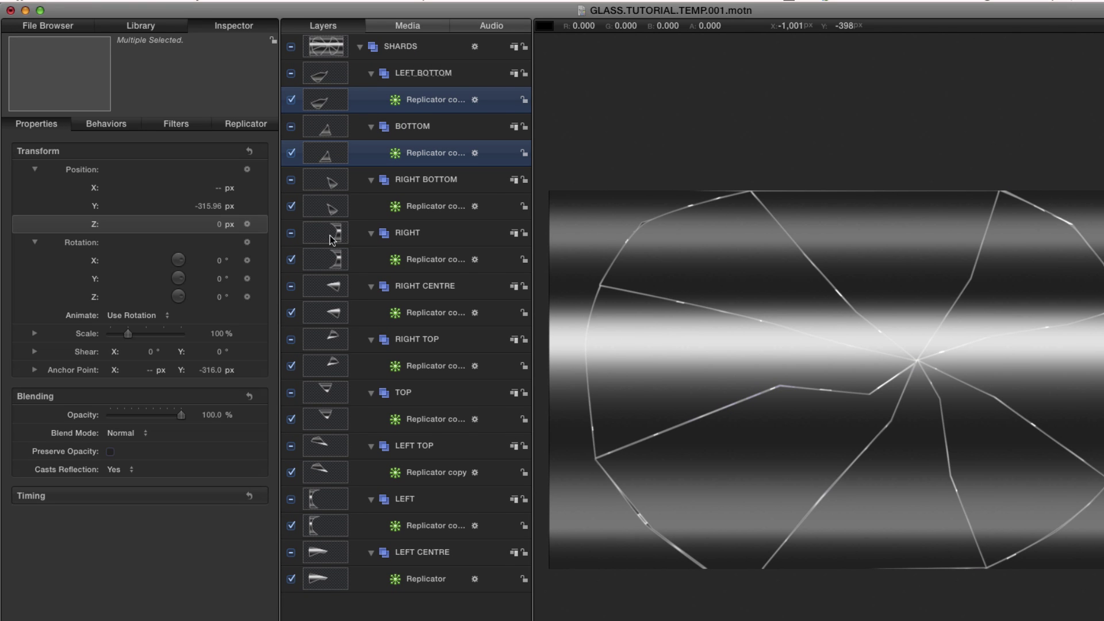
pyautogui.keyDown('super'); pyautogui.click(326, 208); pyautogui.keyUp('super')
pyautogui.keyDown('super'); pyautogui.click(321, 262); pyautogui.keyUp('super')
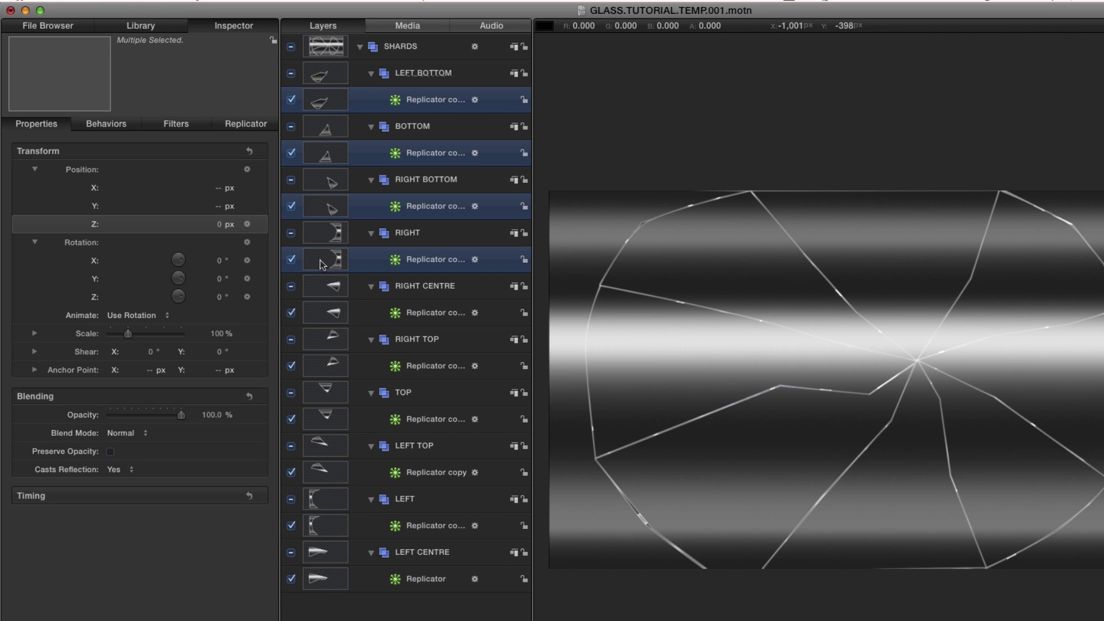
pyautogui.keyDown('super'); pyautogui.click(325, 315); pyautogui.keyUp('super')
pyautogui.keyDown('super'); pyautogui.click(325, 373); pyautogui.keyUp('super')
pyautogui.keyDown('super'); pyautogui.click(322, 421); pyautogui.keyUp('super')
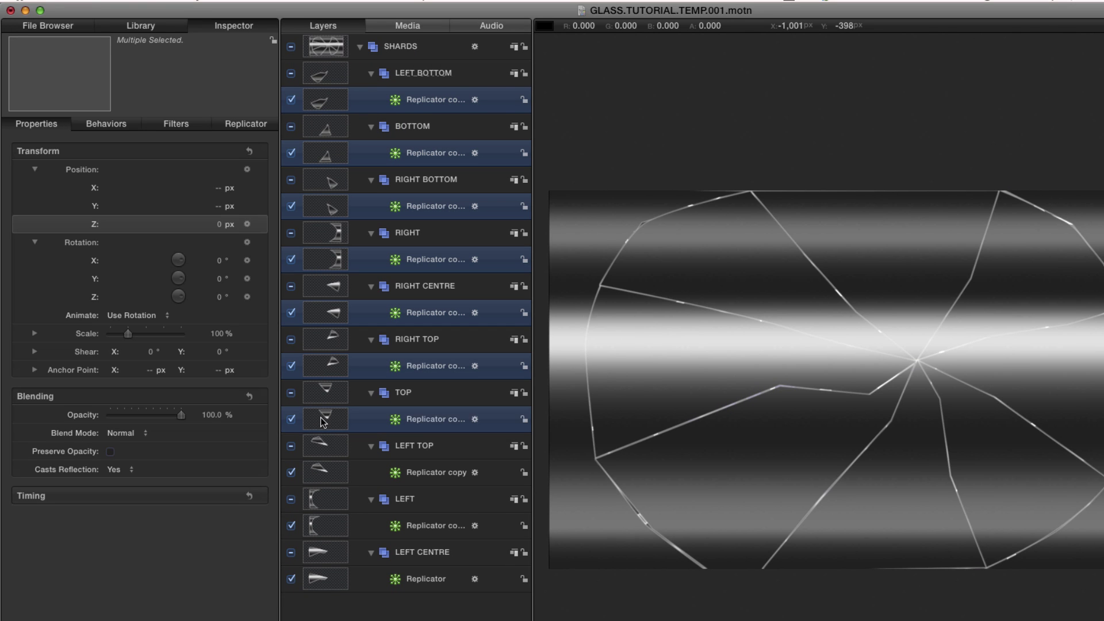
pyautogui.keyDown('super'); pyautogui.click(333, 475); pyautogui.keyUp('super')
pyautogui.keyDown('super'); pyautogui.click(330, 527); pyautogui.keyUp('super')
pyautogui.keyDown('super'); pyautogui.click(332, 572); pyautogui.keyUp('super')
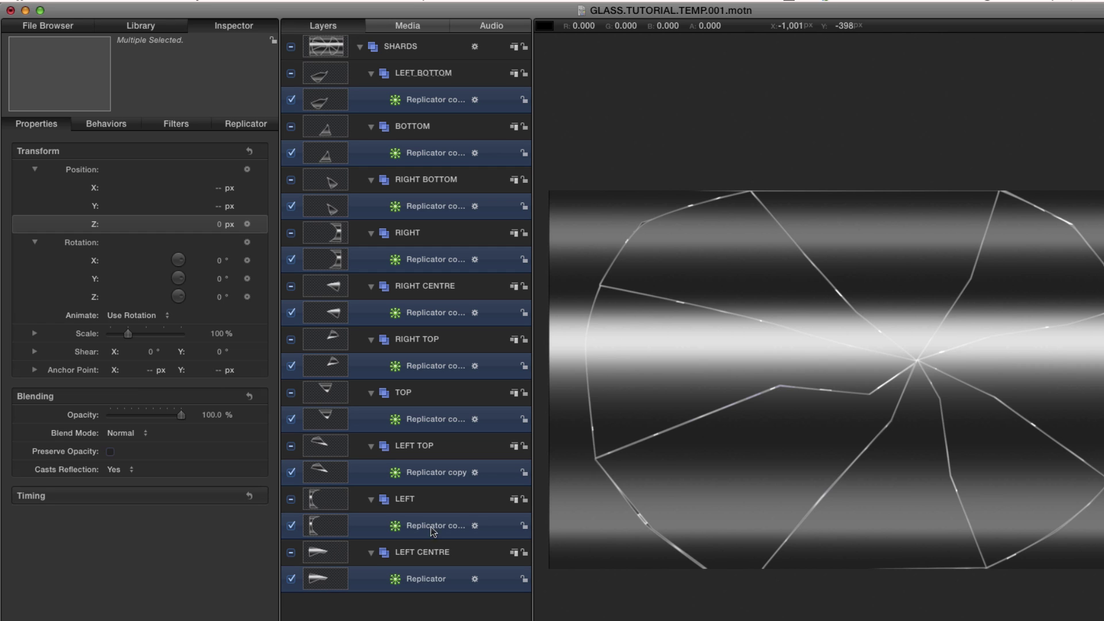
# Set the blend mode of the ten selected shard replicators to Linear Dodge and clear the layer list filter.
pyautogui.click(121, 435)
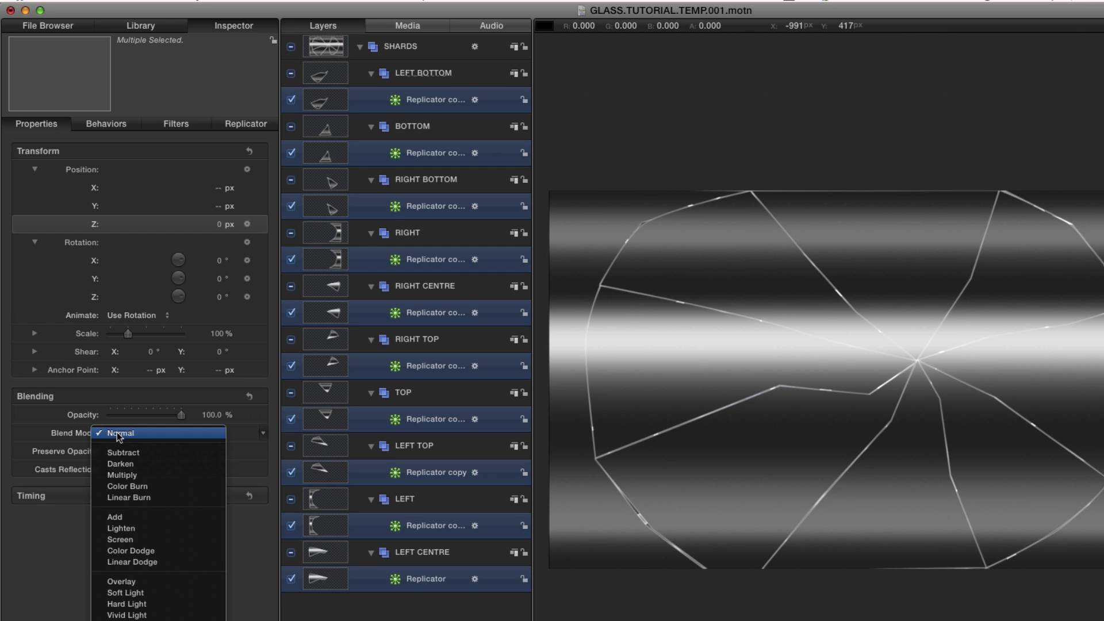
pyautogui.click(136, 563)
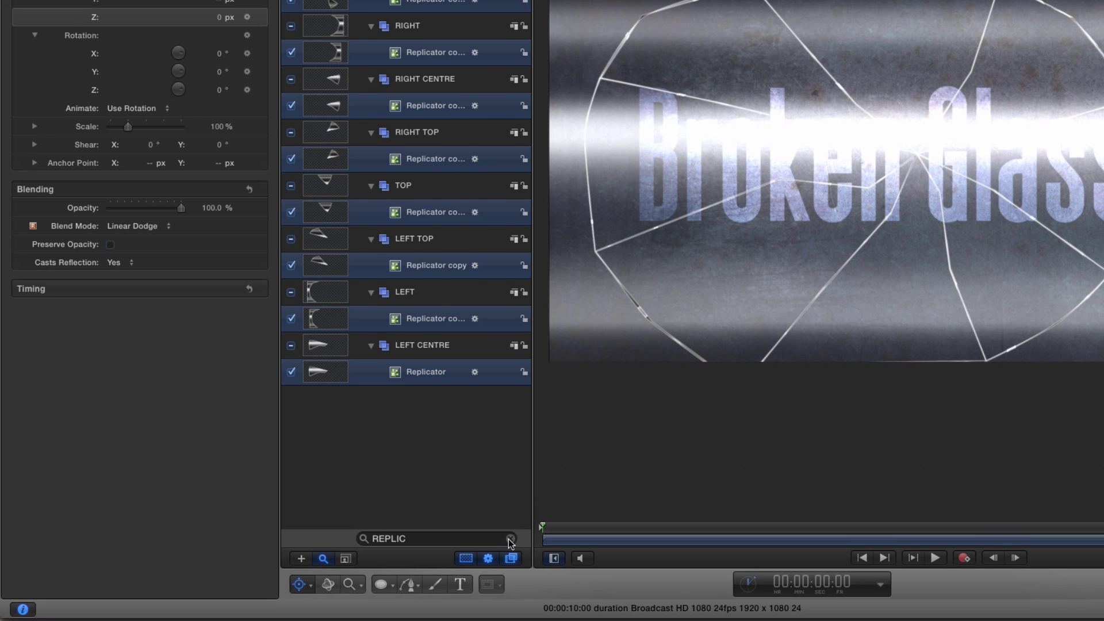
pyautogui.click(510, 539)
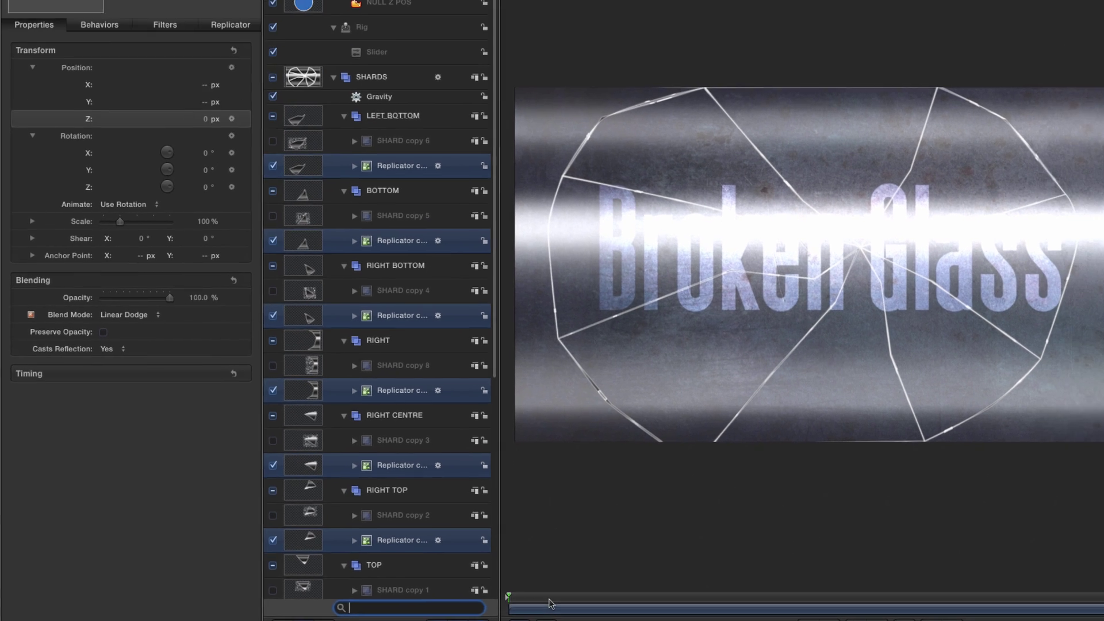
pyautogui.moveTo(544, 527); pyautogui.dragTo(659, 527)
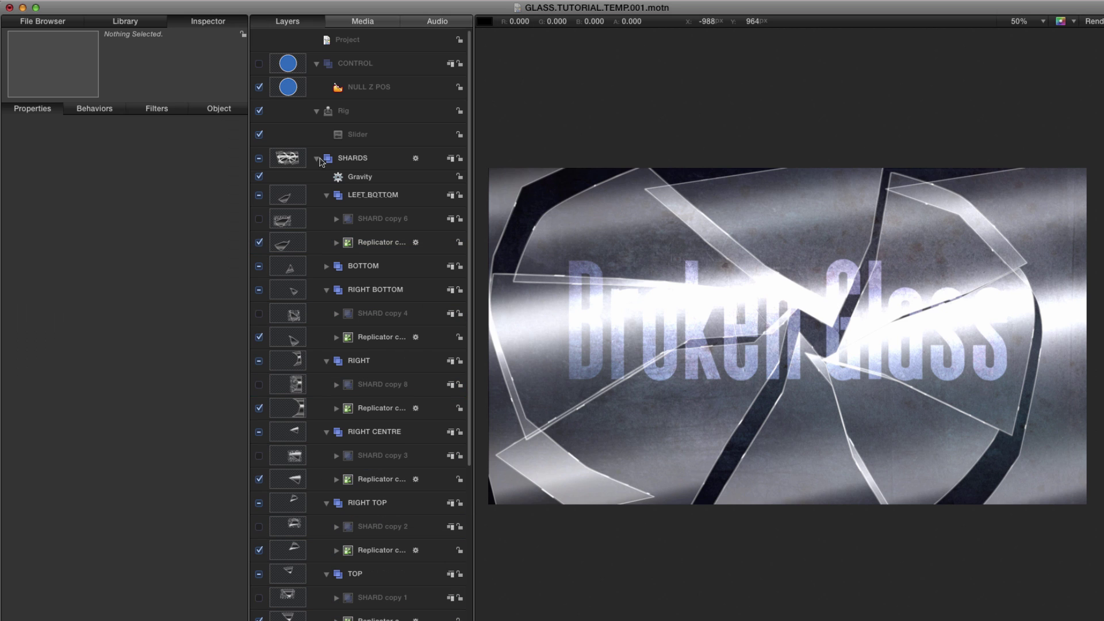
# Set the Spin Z rate of the RIGHT BOTTOM group's replicator to -5°.
pyautogui.click(284, 338)
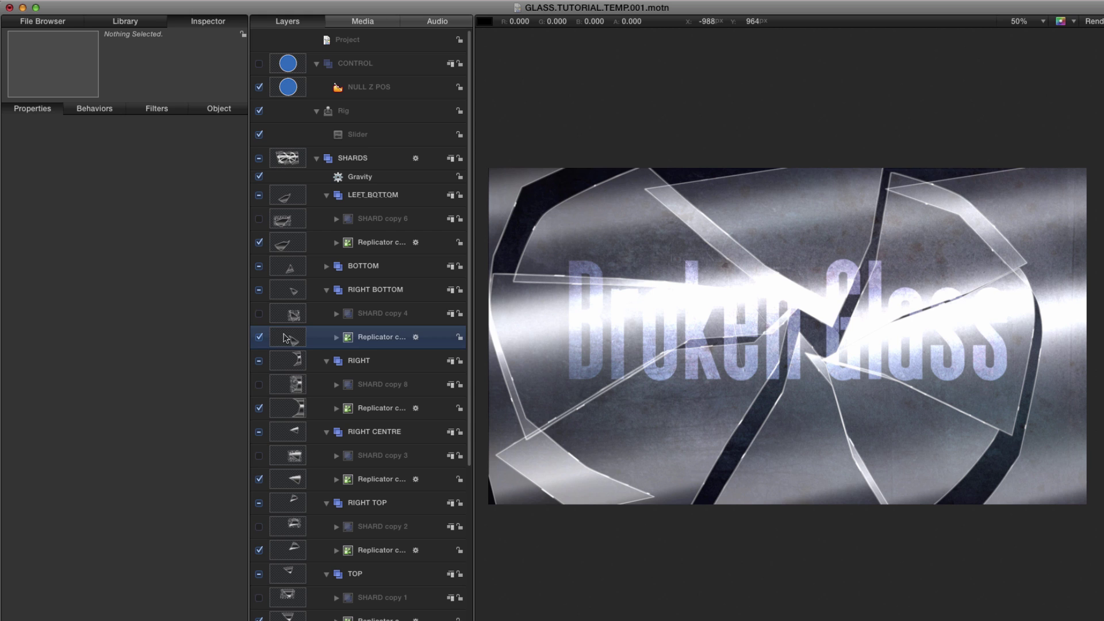
pyautogui.click(95, 110)
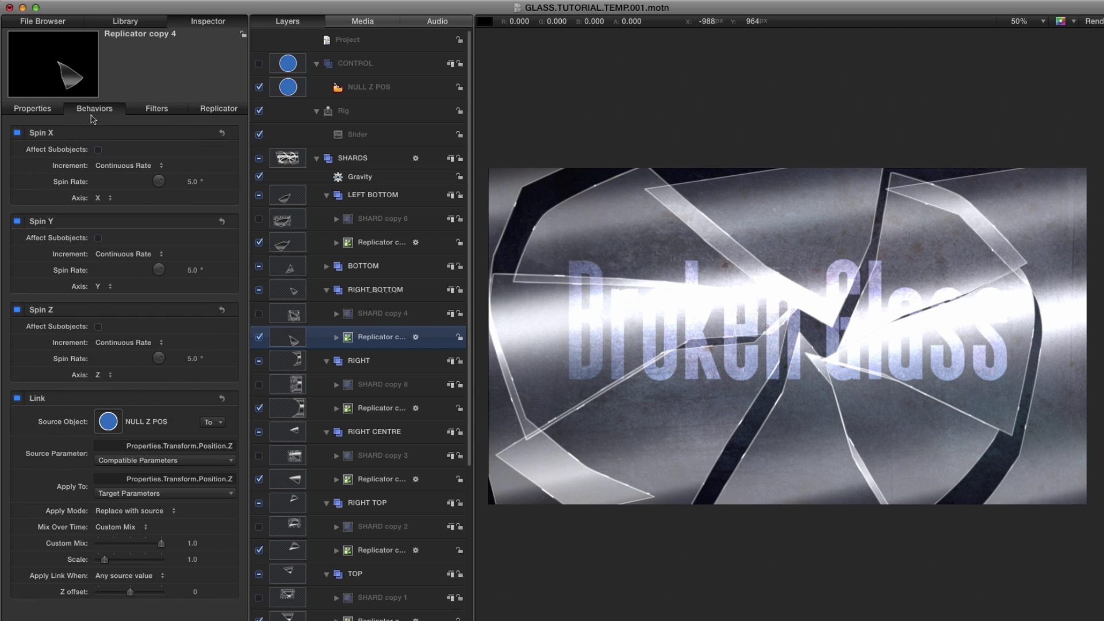
pyautogui.click(192, 359)
pyautogui.write('-5')
pyautogui.press('Return')
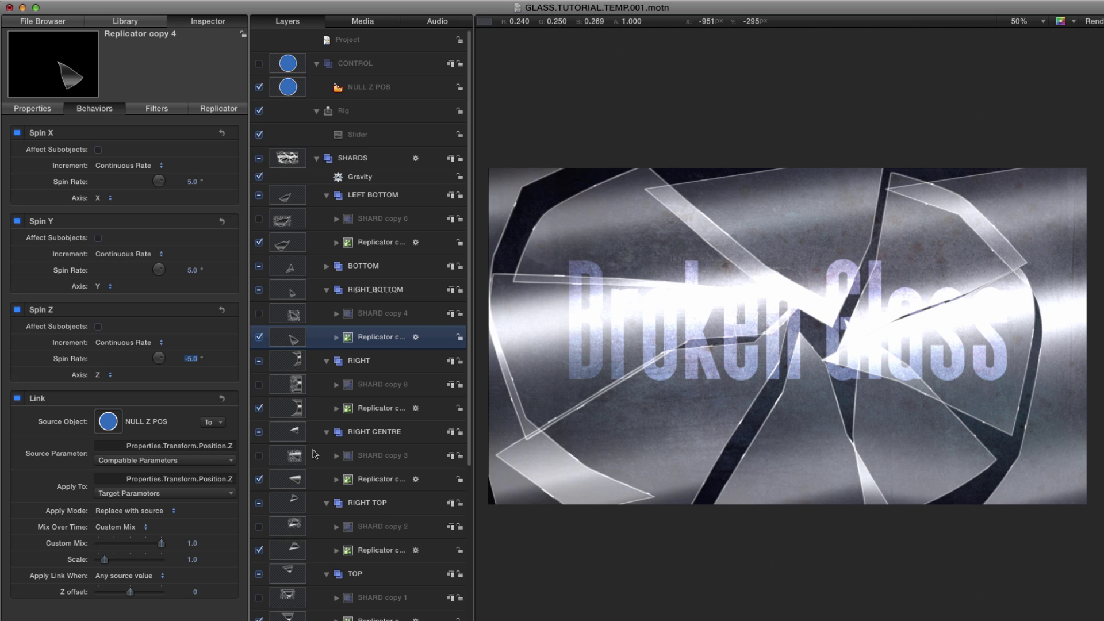
# Set the Spin Z rate of the RIGHT CENTRE group's replicator to -5°.
pyautogui.click(295, 481)
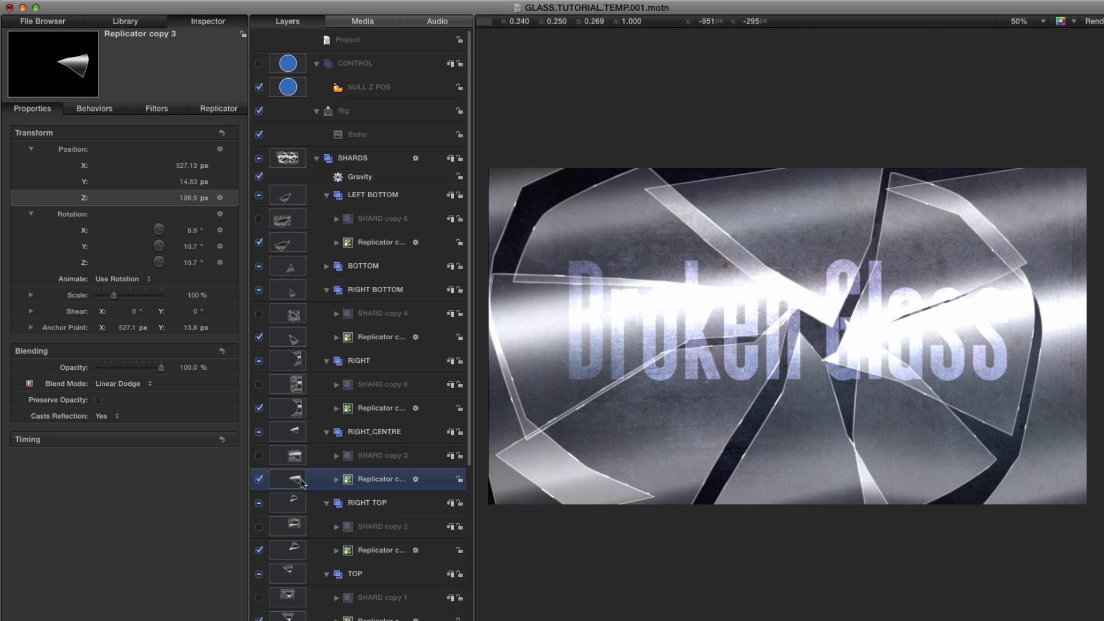
pyautogui.press('F2')
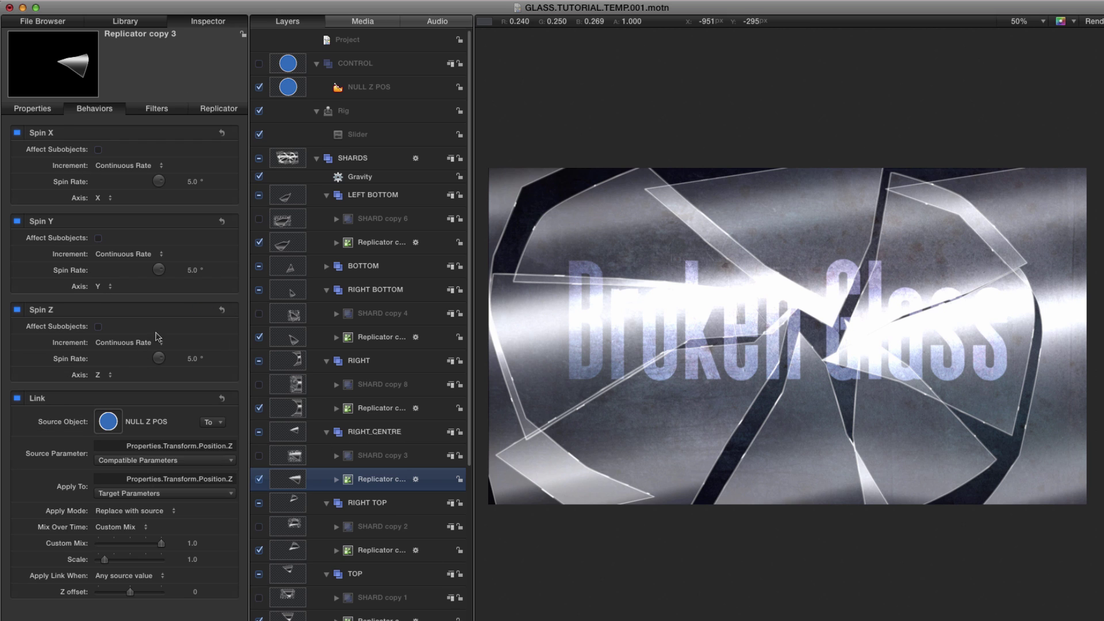
pyautogui.click(192, 358)
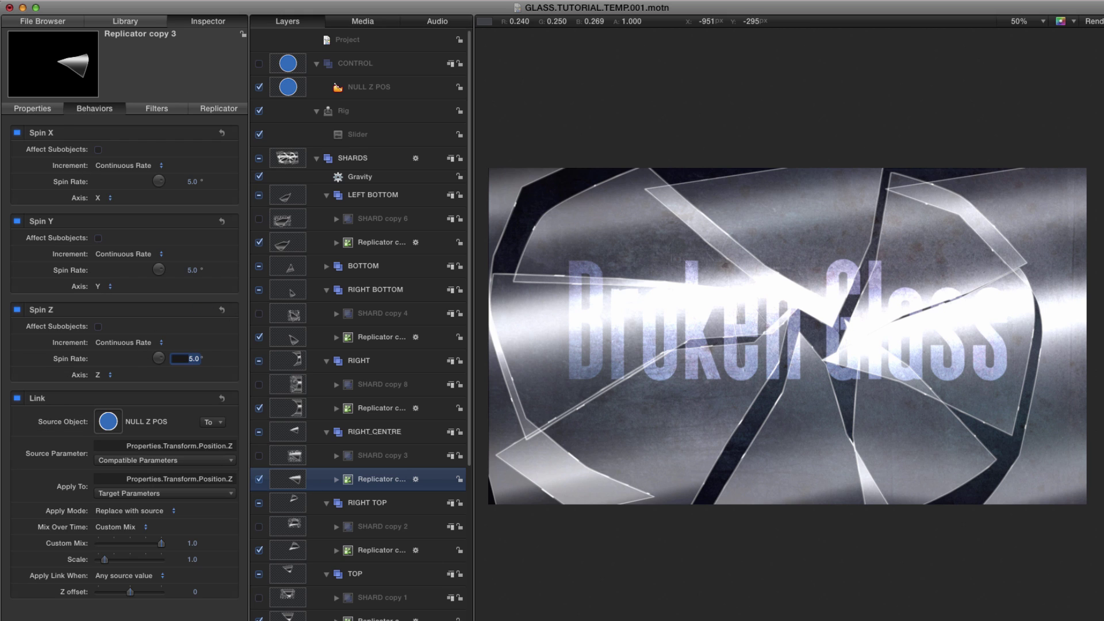
pyautogui.press('BackSpace')
pyautogui.press('Return')
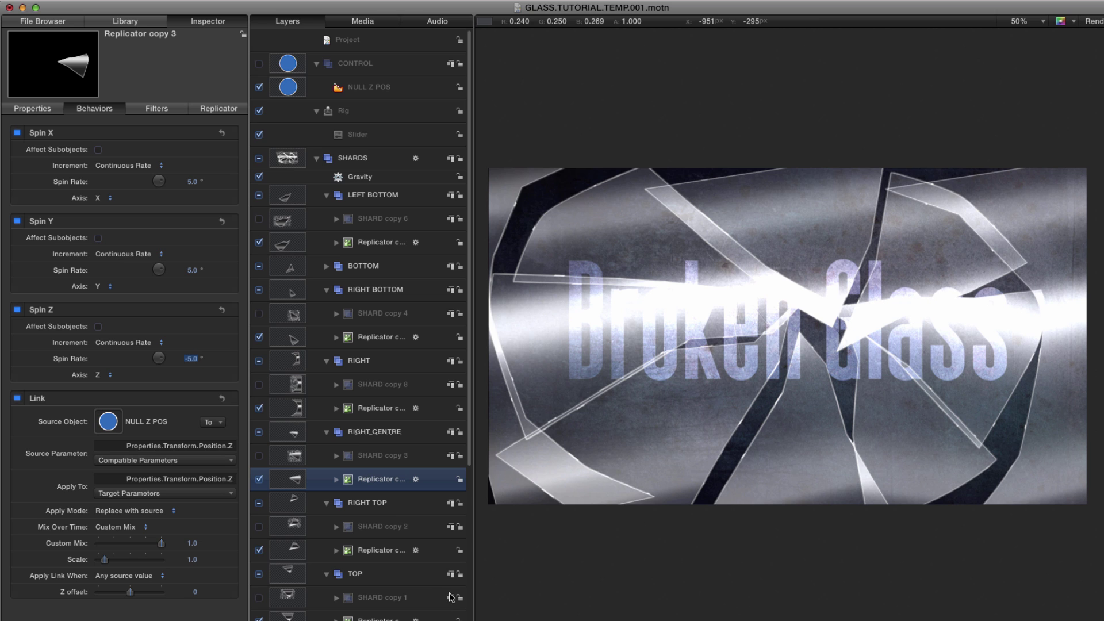
# Set the Spin Z rate of the RIGHT TOP group's replicator to -5°.
pyautogui.click(287, 551)
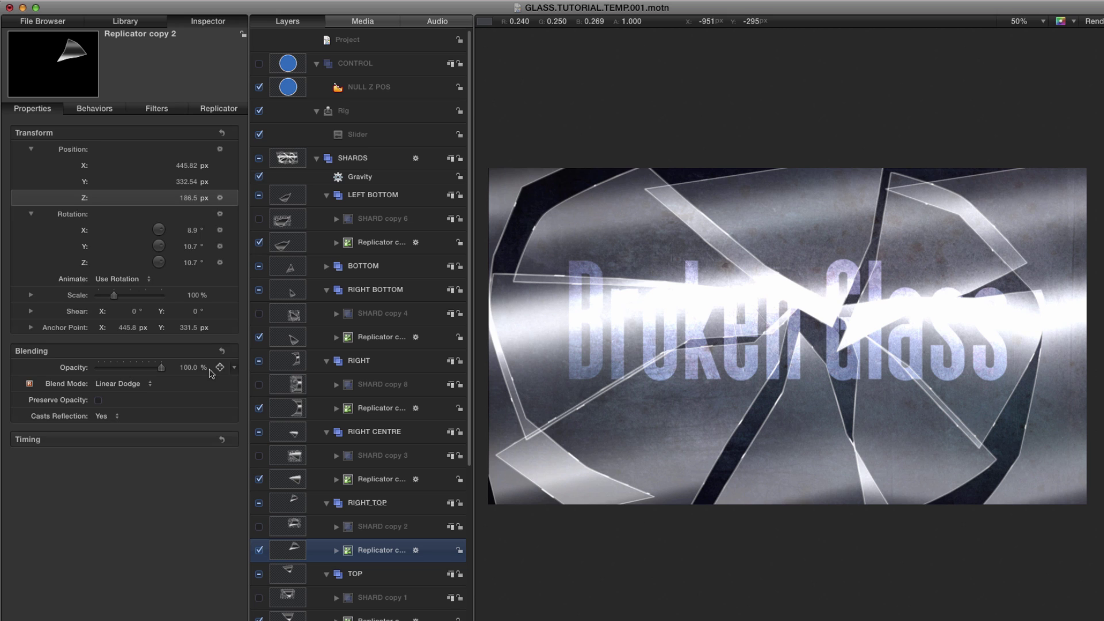
pyautogui.click(192, 359)
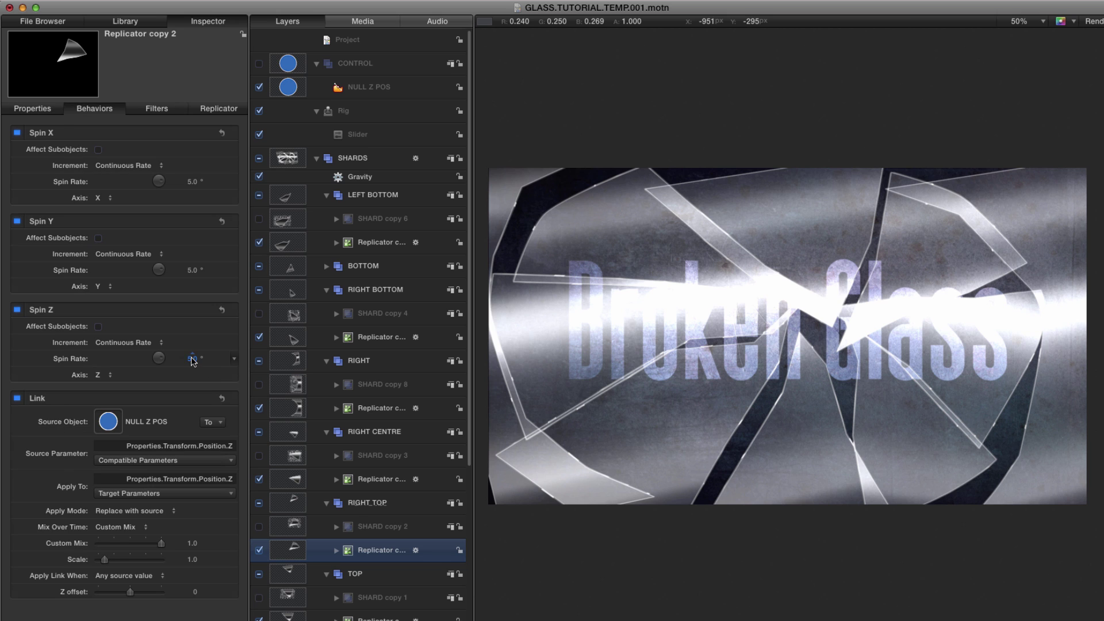
pyautogui.write('-5')
pyautogui.press('Return')
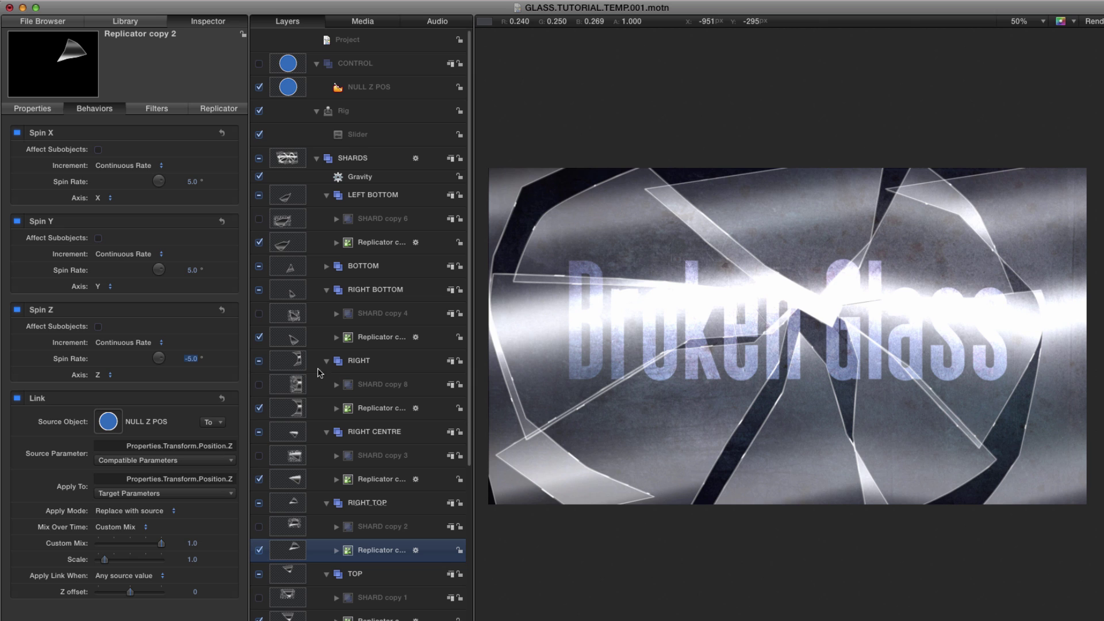
# Set the Spin Z rate of the RIGHT group's replicator to -5° and play the animation.
pyautogui.click(290, 413)
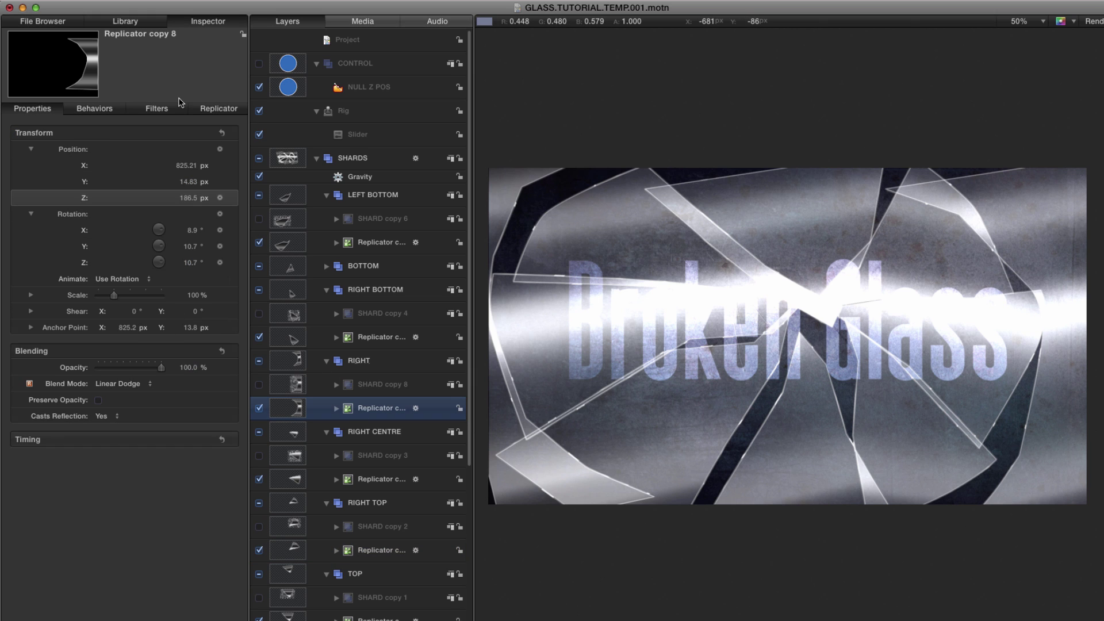
pyautogui.click(96, 109)
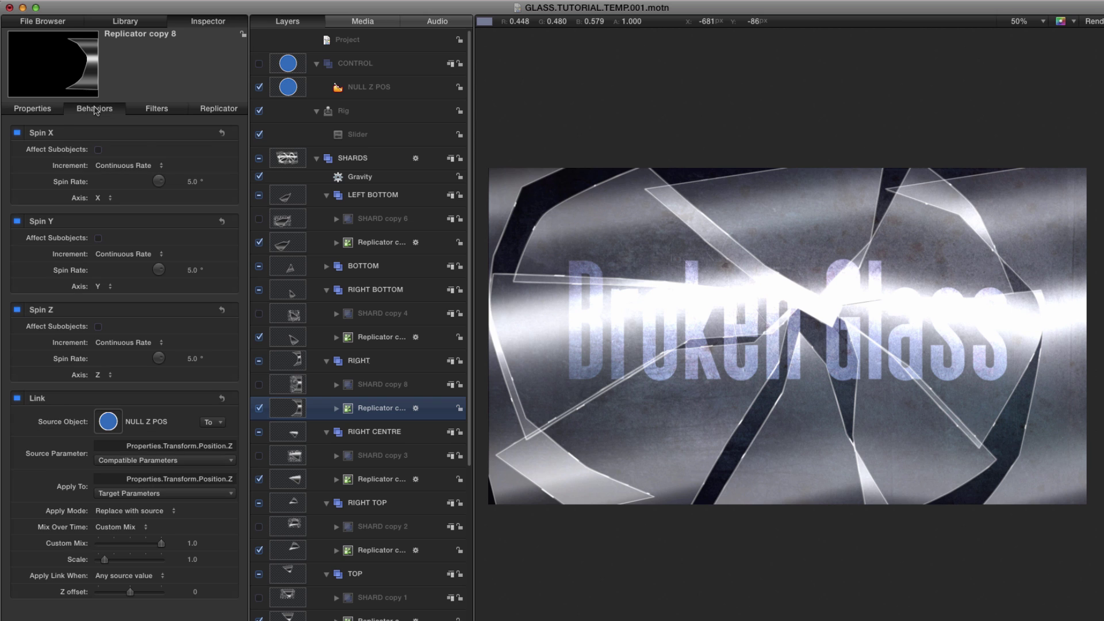
pyautogui.click(194, 358)
pyautogui.write('-5')
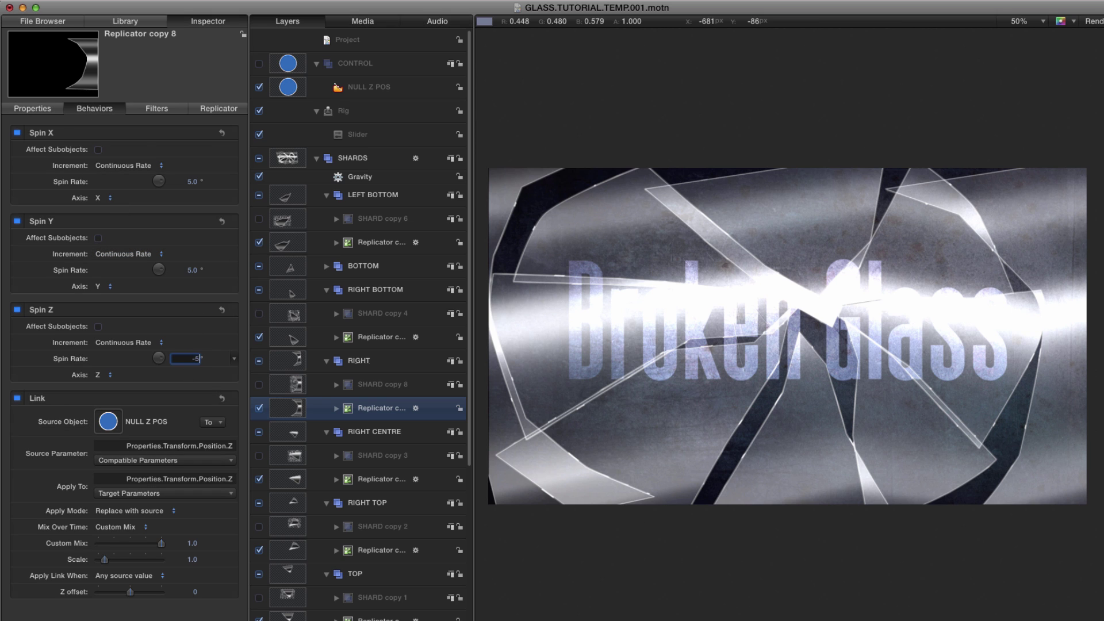
pyautogui.press('Return')
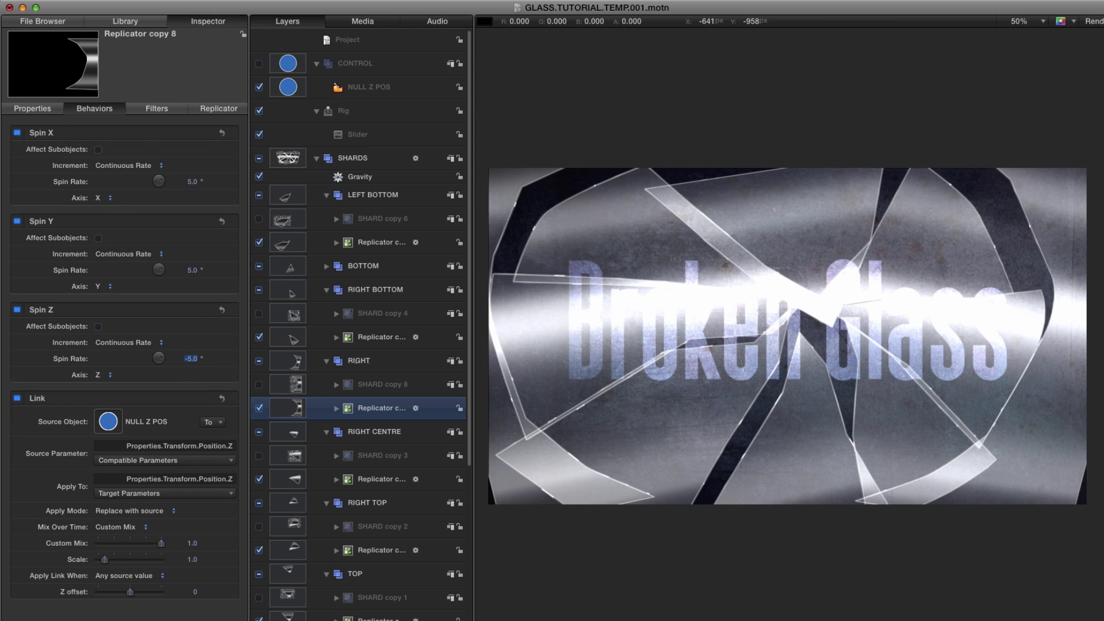
pyautogui.press('space')
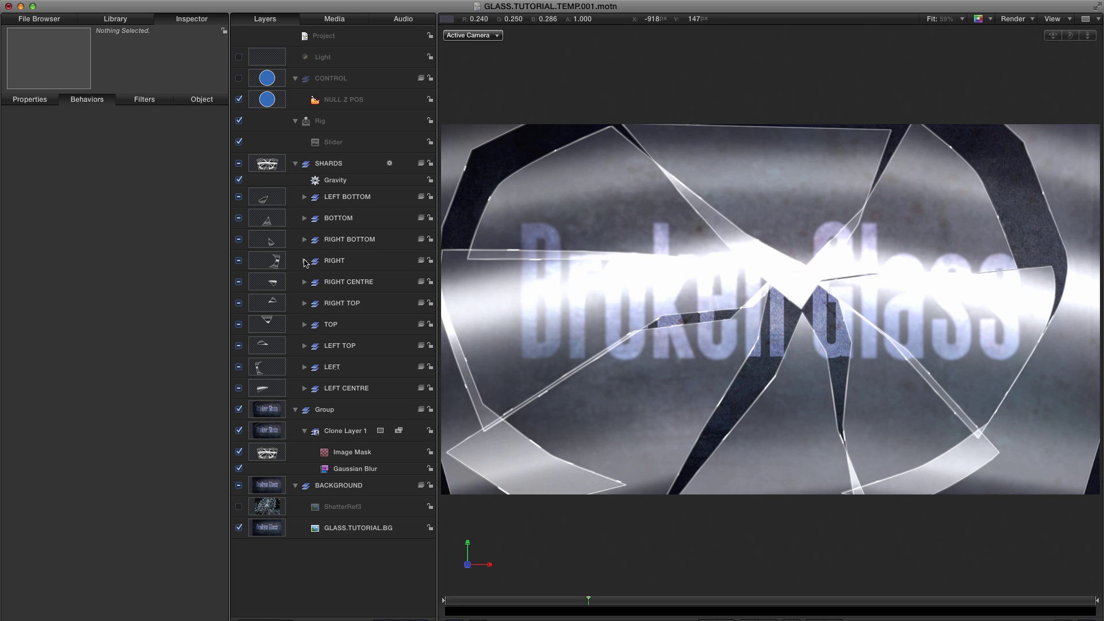
# Set the scale of the Link behavior on the RIGHT group's replicator to 0.75.
pyautogui.click(304, 262)
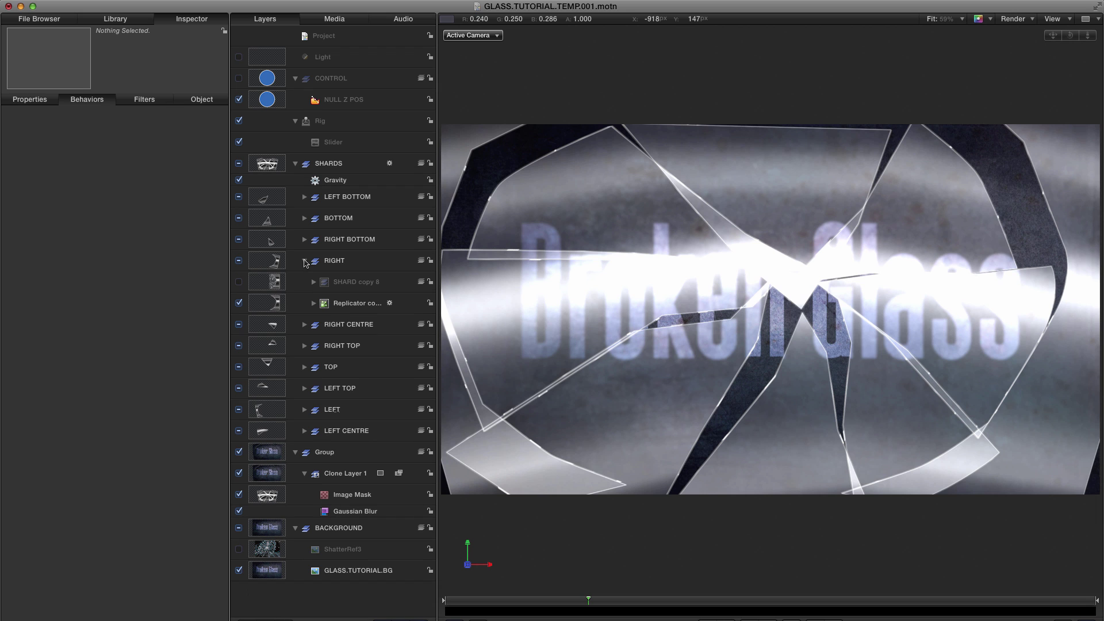
pyautogui.click(270, 305)
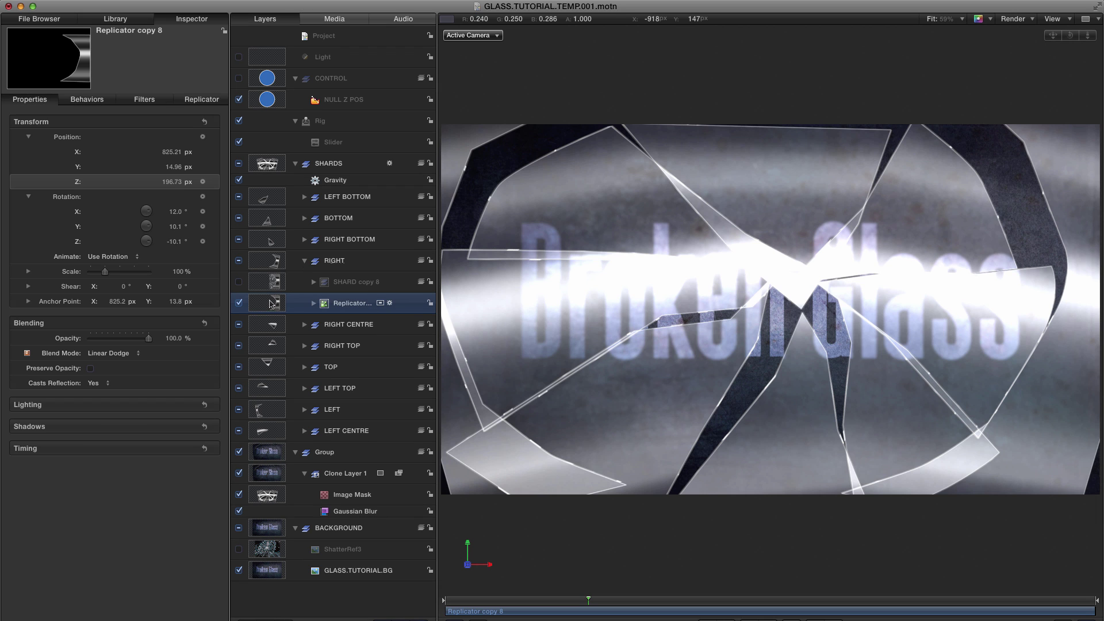
pyautogui.press('F2')
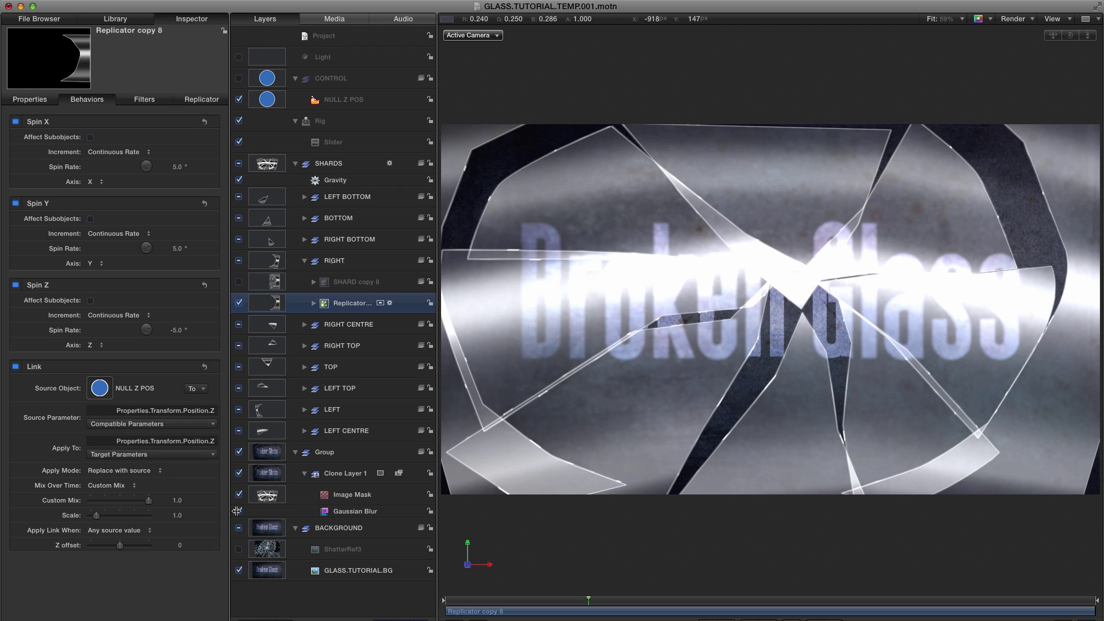
pyautogui.click(178, 516)
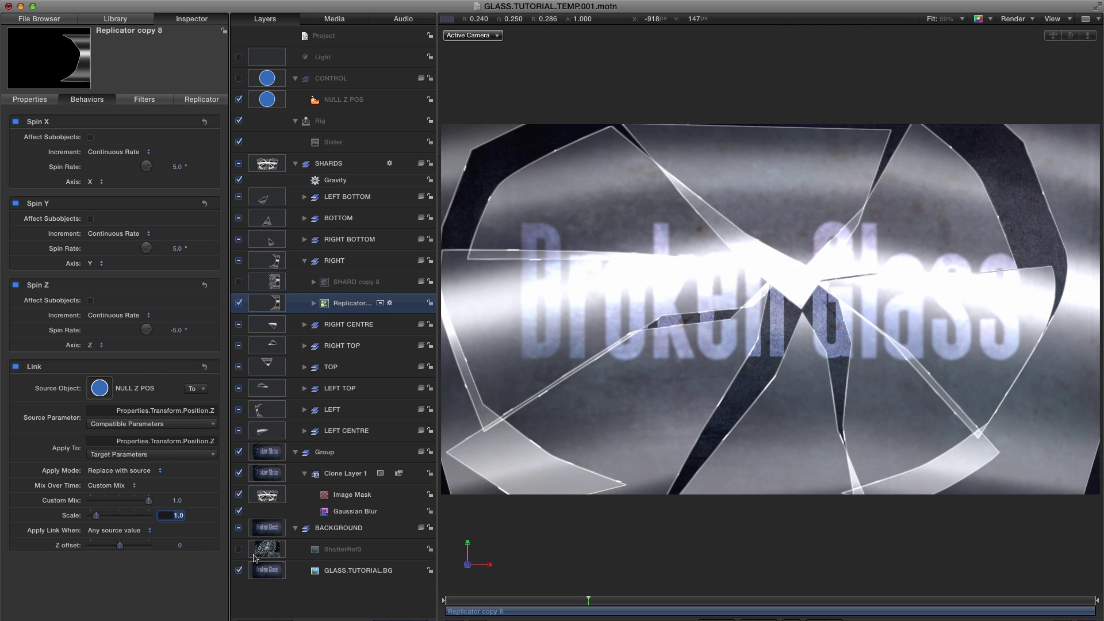
pyautogui.press('BackSpace')
pyautogui.write('.75')
pyautogui.press('Return')
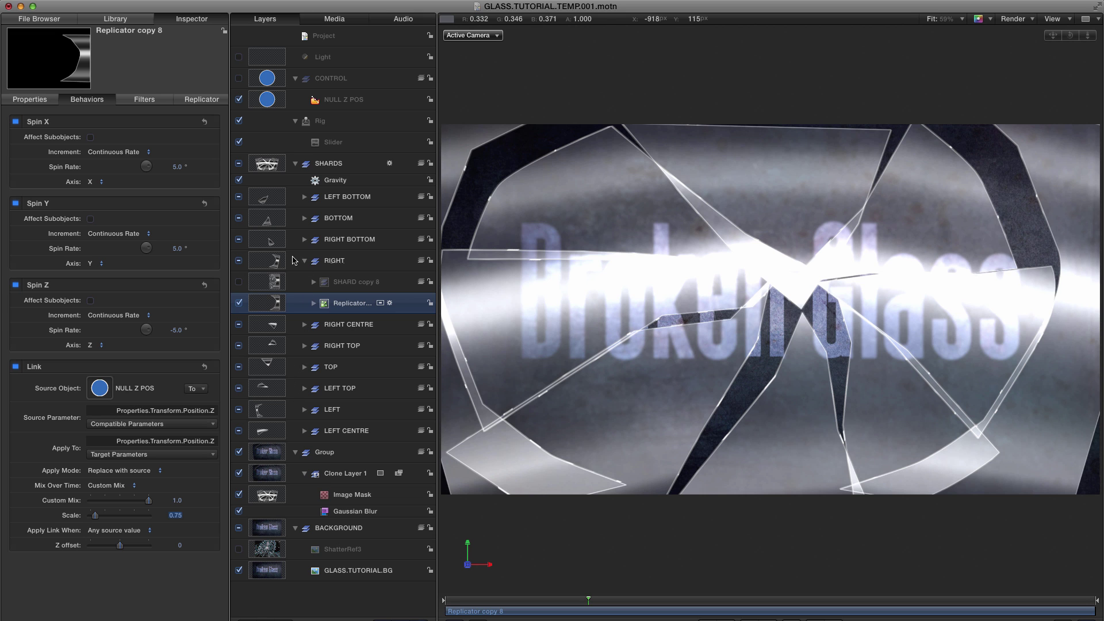
# Set the scale of the Link behavior on the LEFT group's replicator to 0.75.
pyautogui.click(305, 410)
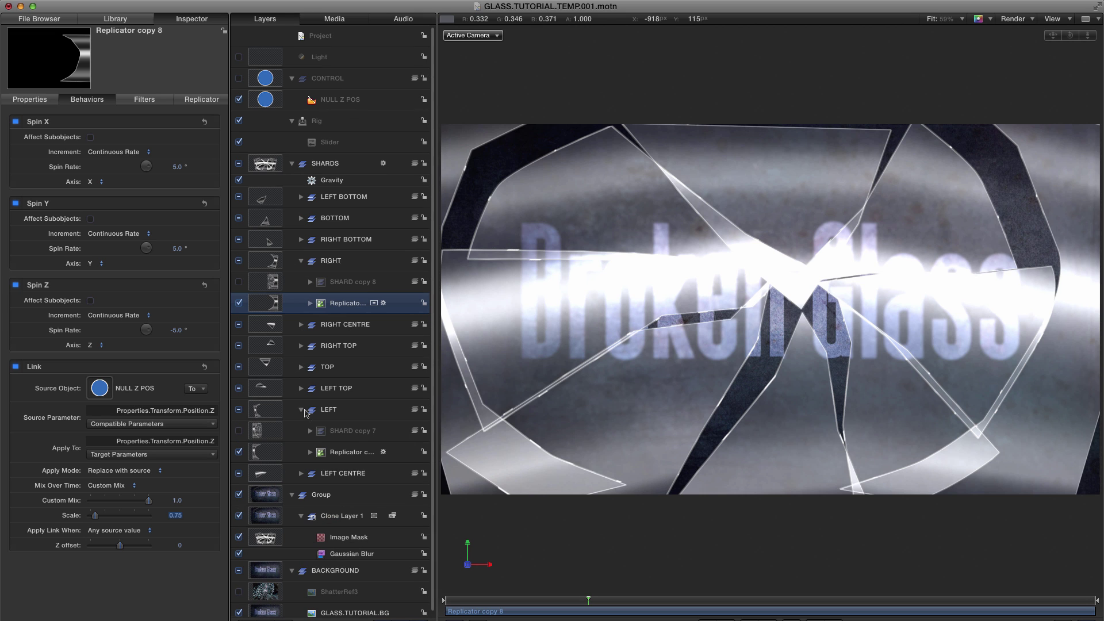
pyautogui.click(262, 454)
pyautogui.click(87, 99)
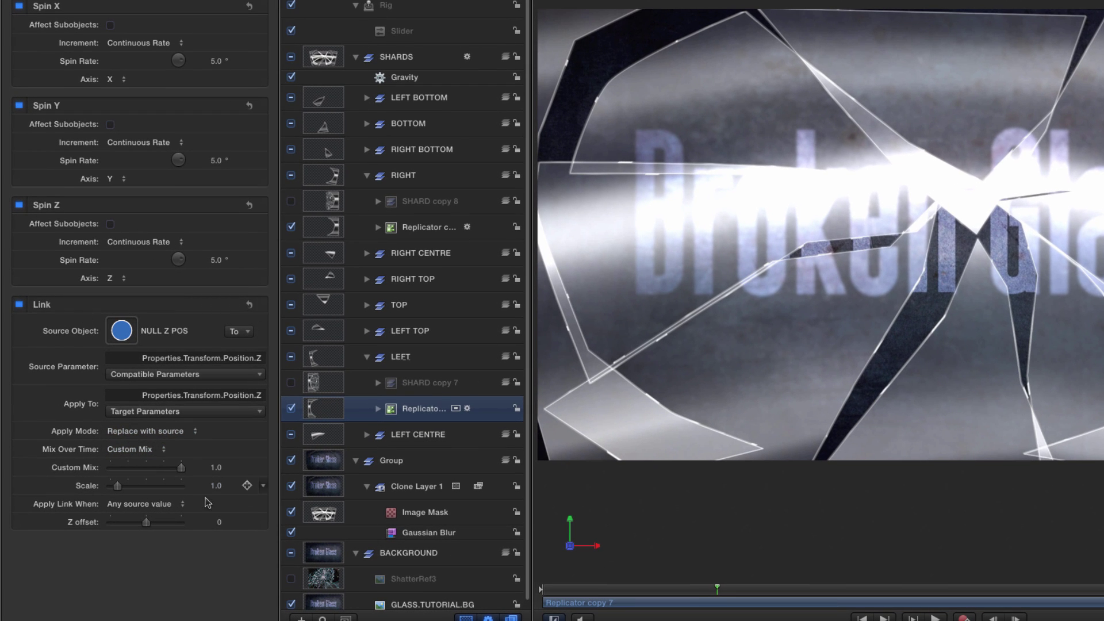
pyautogui.click(217, 486)
pyautogui.write('0.75')
pyautogui.press('Return')
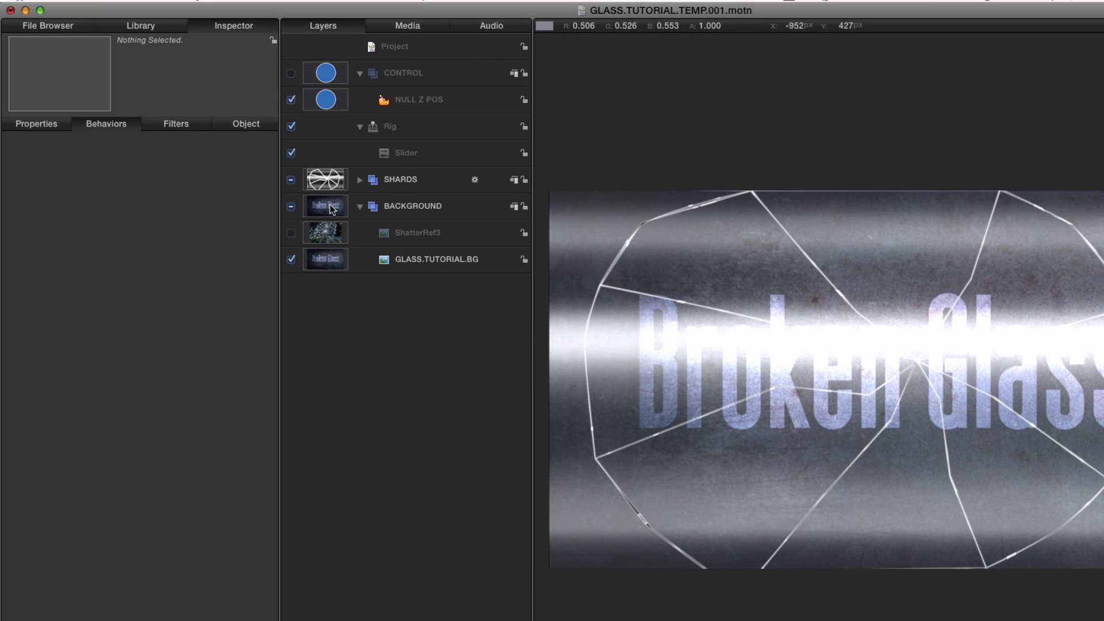
# Make a clone layer of the BACKGROUND group and add an image mask to the clone.
pyautogui.click(332, 209)
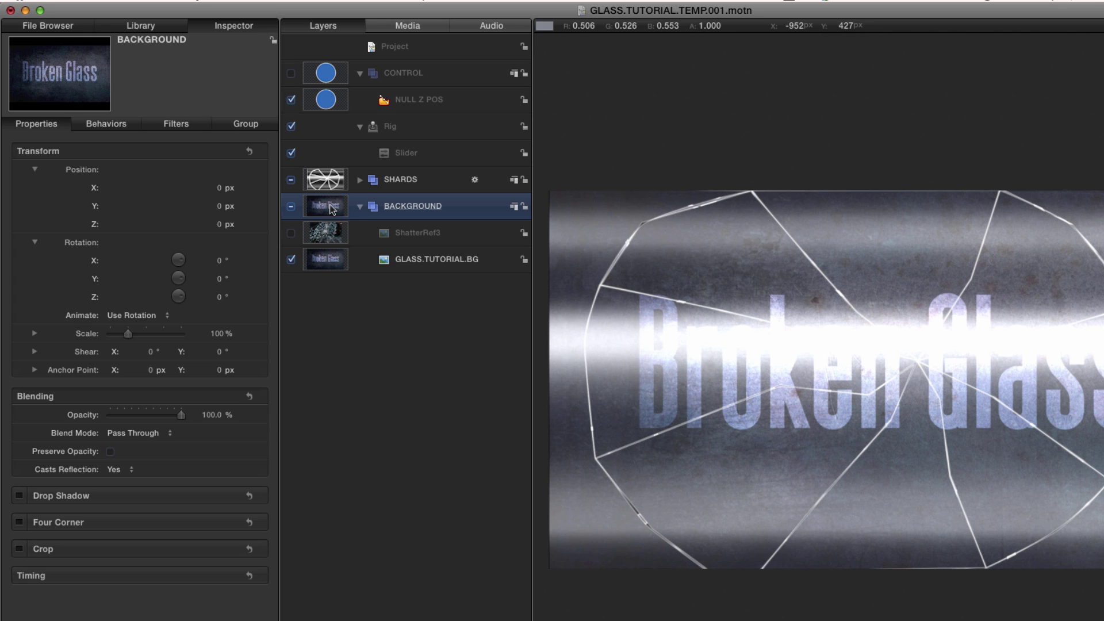
pyautogui.press('k')
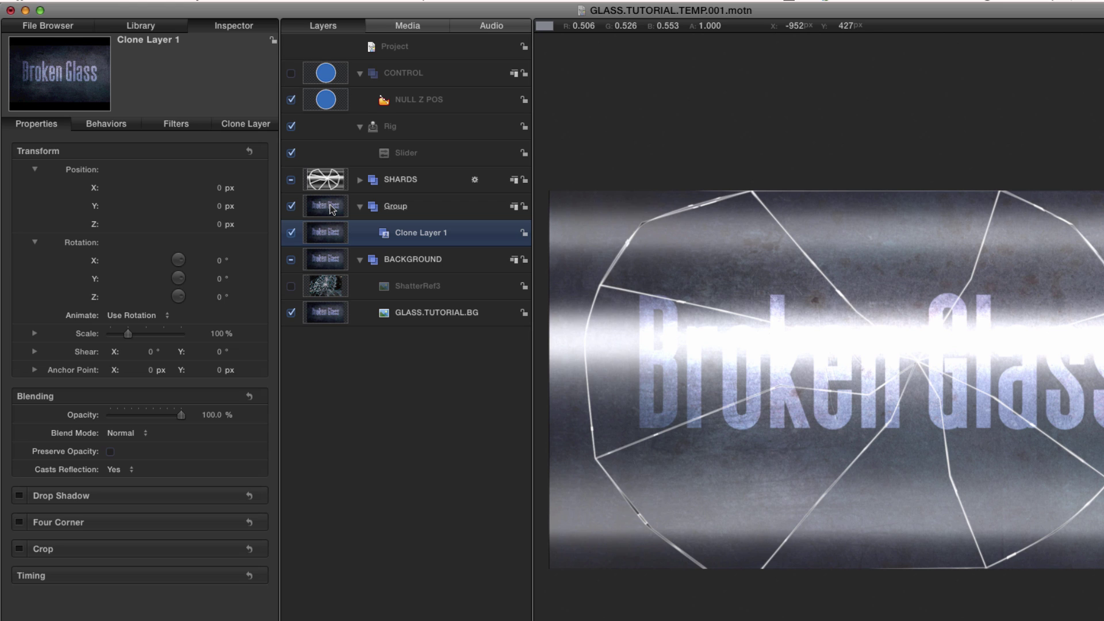
pyautogui.press('shift+super+m')
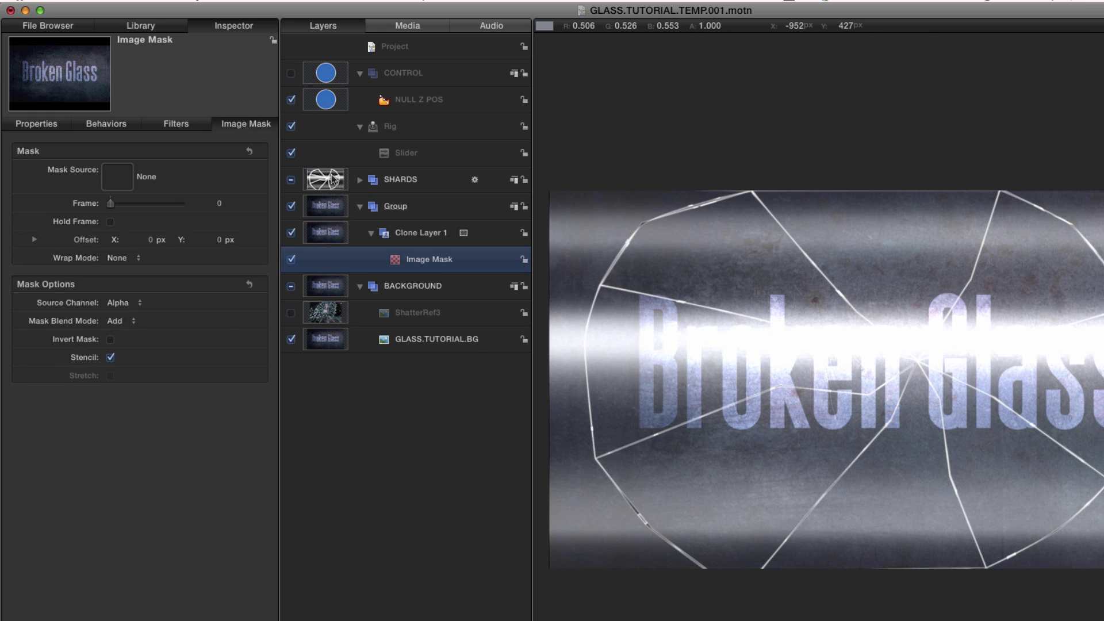
# Assign the SHARDS group as the image mask's source and turn the SHARDS group's visibility back on.
pyautogui.moveTo(333, 180); pyautogui.dragTo(114, 174)
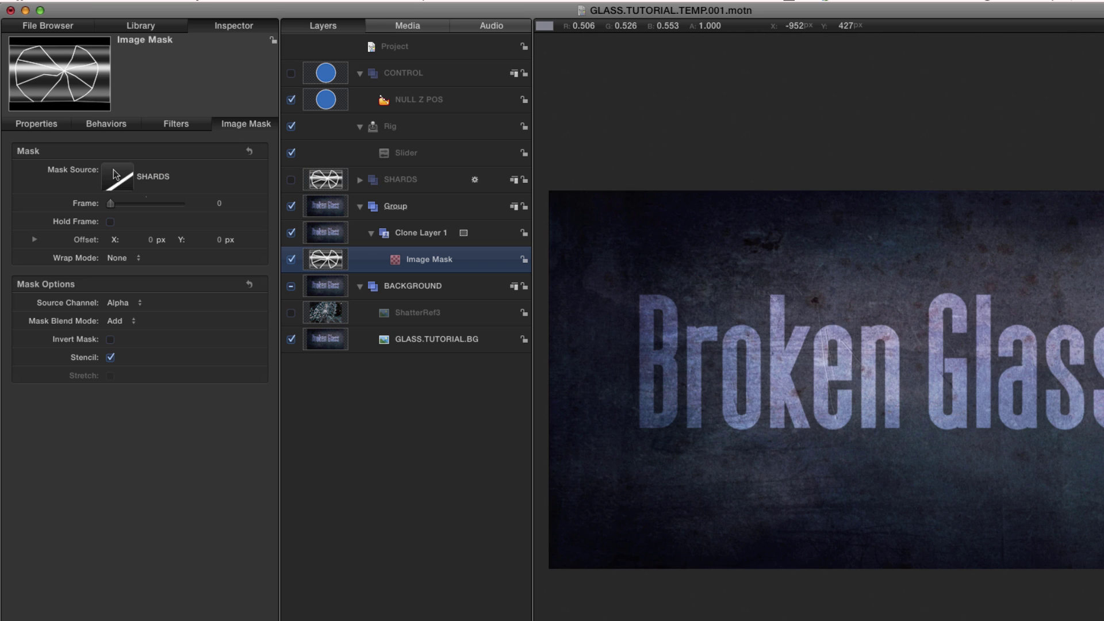
pyautogui.click(291, 181)
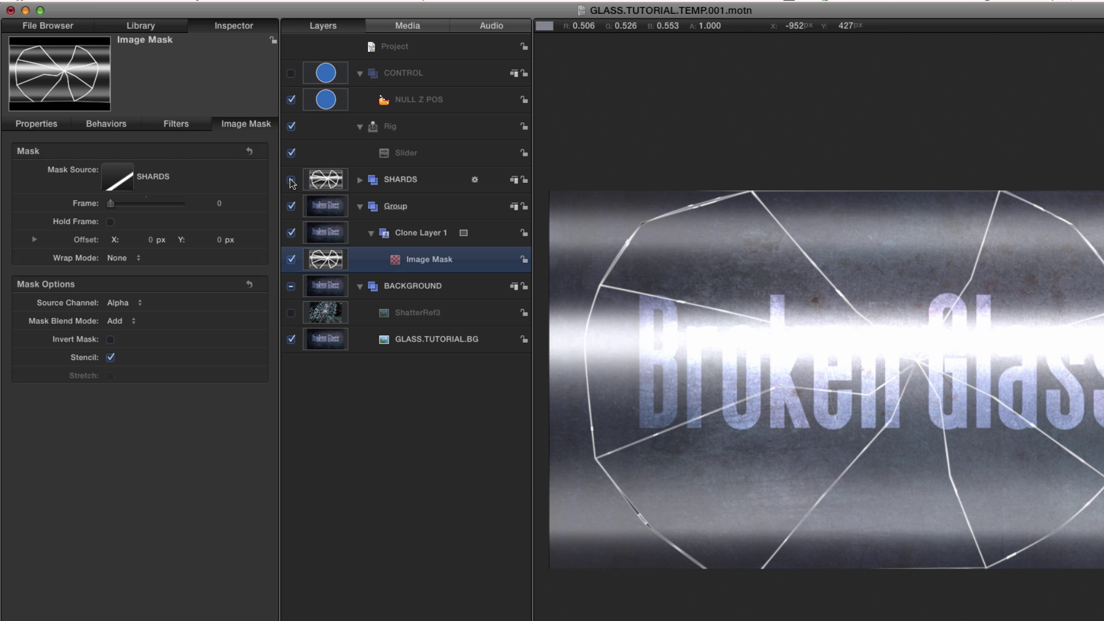
pyautogui.click(292, 182)
# Apply a Gaussian Blur filter to the masked clone of the background.
pyautogui.click(332, 234)
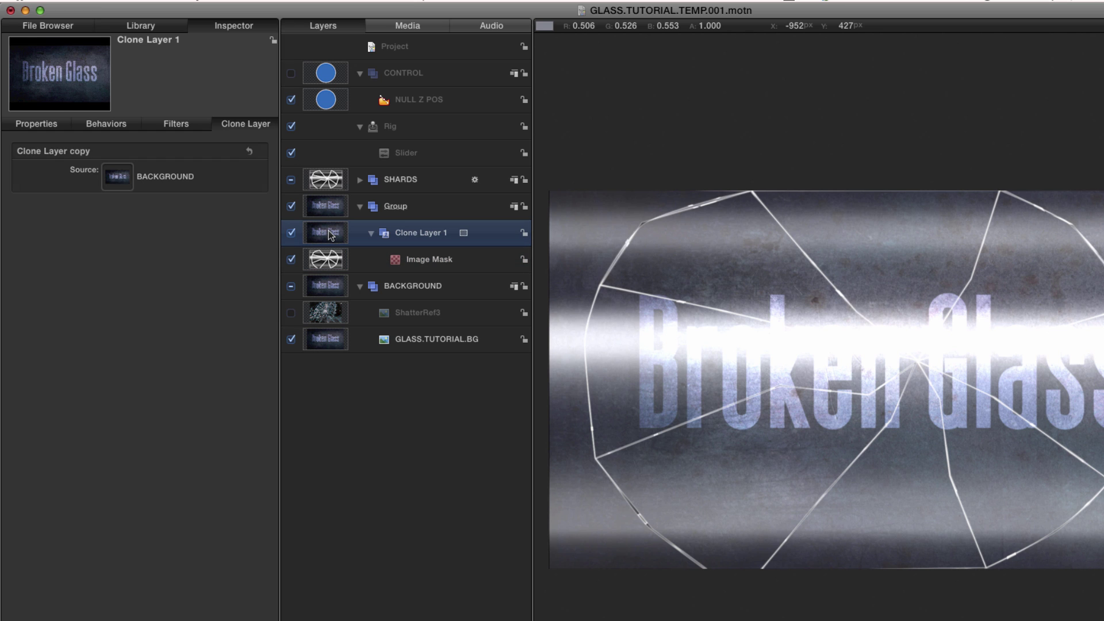
pyautogui.press('super+2')
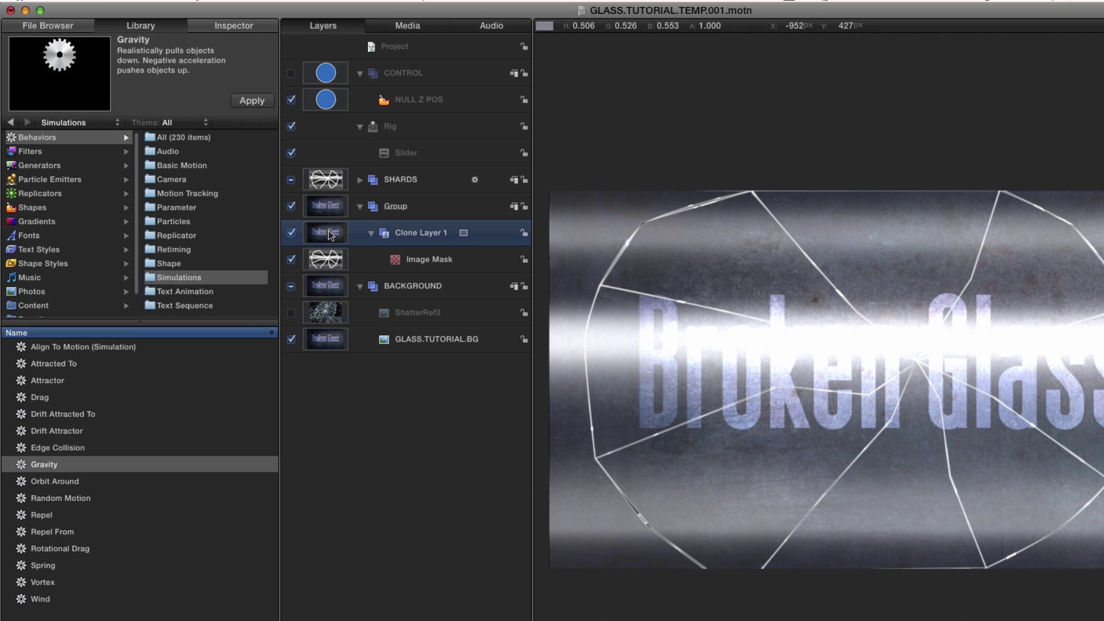
pyautogui.click(40, 151)
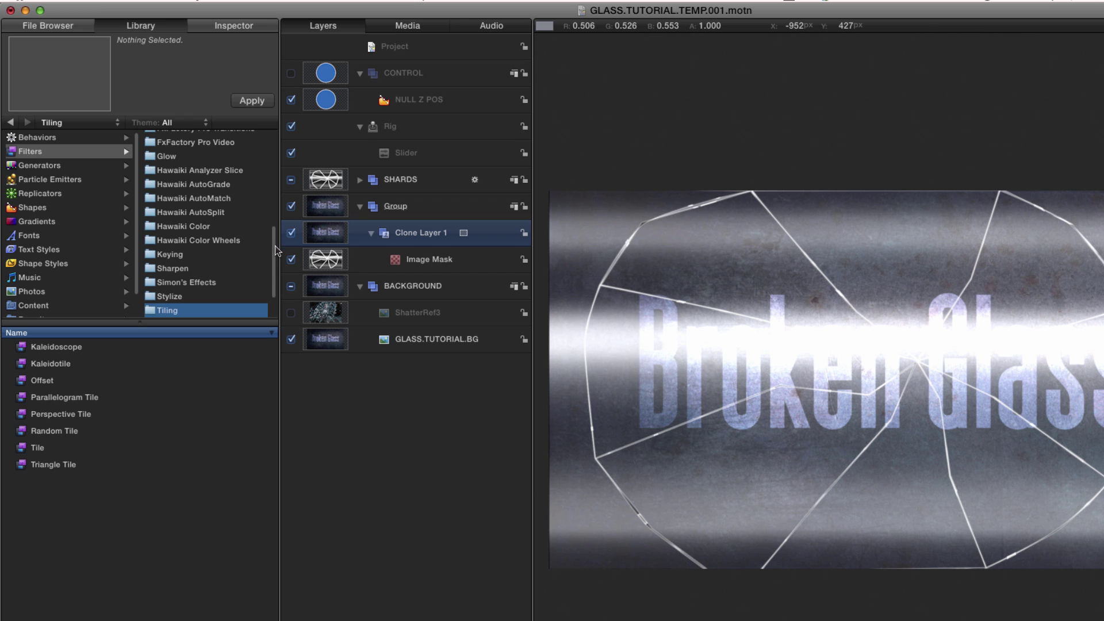
pyautogui.moveTo(274, 247); pyautogui.dragTo(286, 125)
pyautogui.click(181, 151)
pyautogui.moveTo(56, 431)
pyautogui.mouseDown()
pyautogui.moveTo(373, 230)
pyautogui.moveTo(317, 234)
pyautogui.mouseUp()
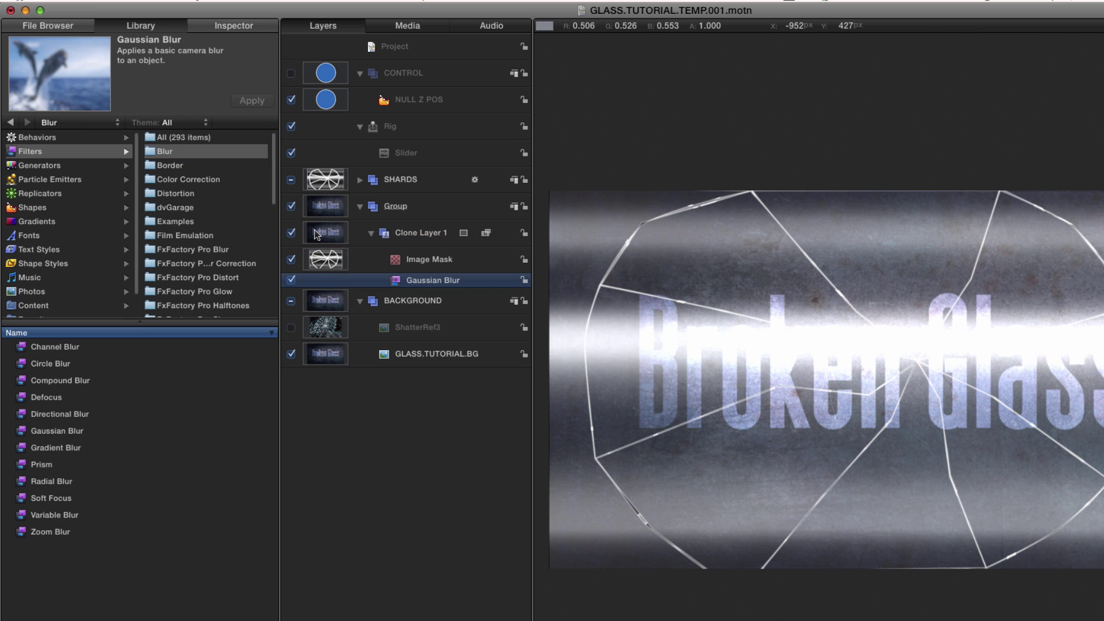
# Set the Gaussian Blur's amount to 20 and play the animation to check it.
pyautogui.press('super+3')
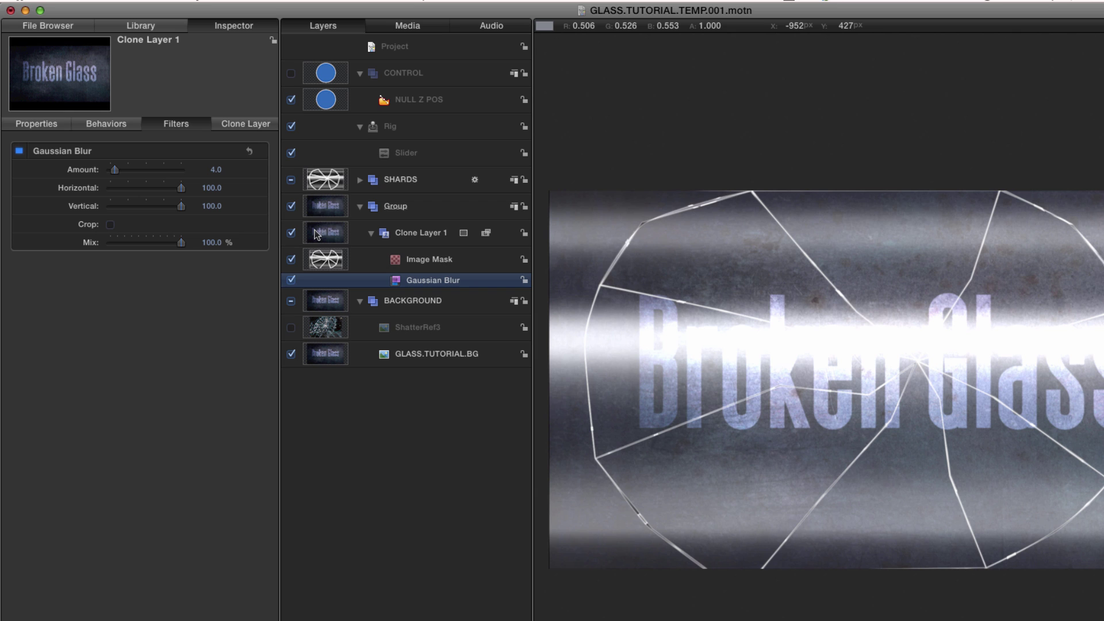
pyautogui.click(217, 170)
pyautogui.write('20')
pyautogui.press('Return')
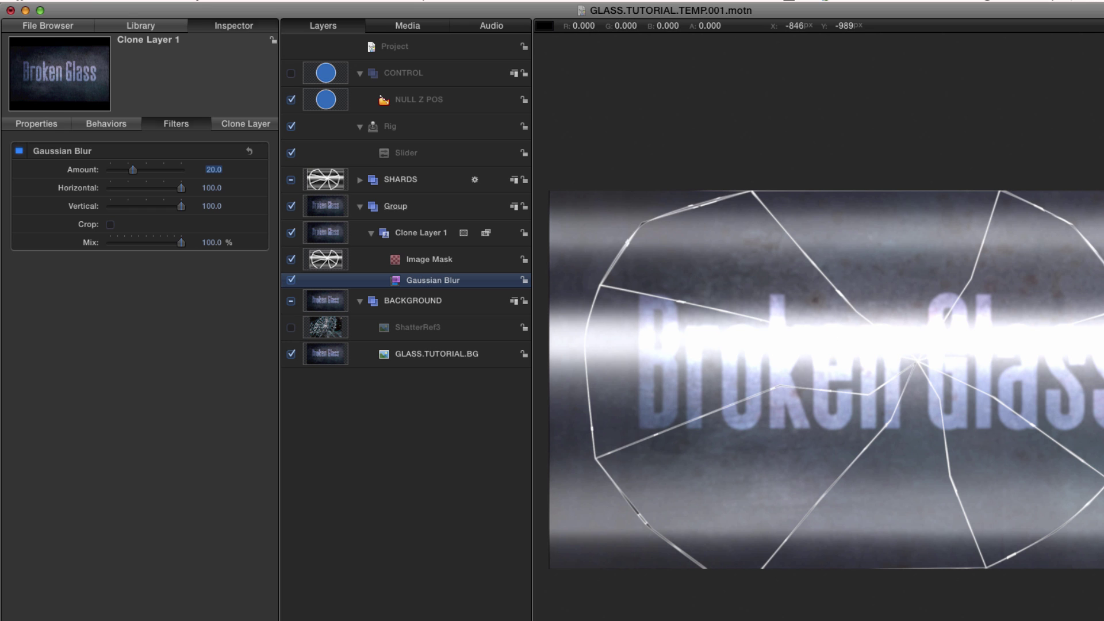
pyautogui.press('space')
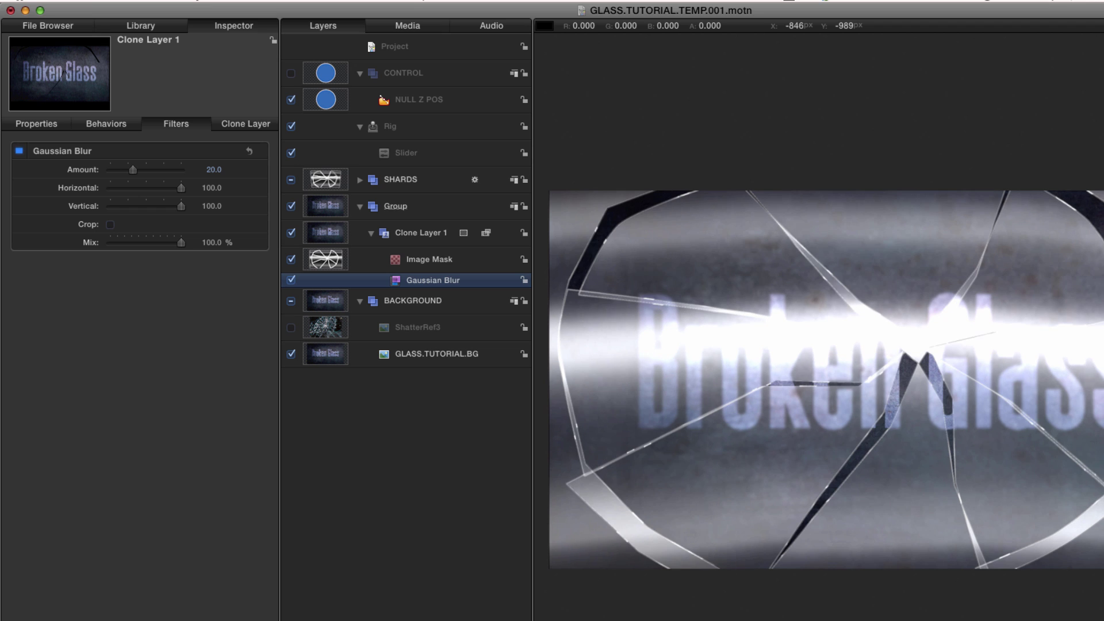
# Try Gaussian Blur amounts of 25, 30 and 50 on the clone layer, and return the amount to 20.
pyautogui.click(212, 170)
pyautogui.write('25')
pyautogui.press('Return')
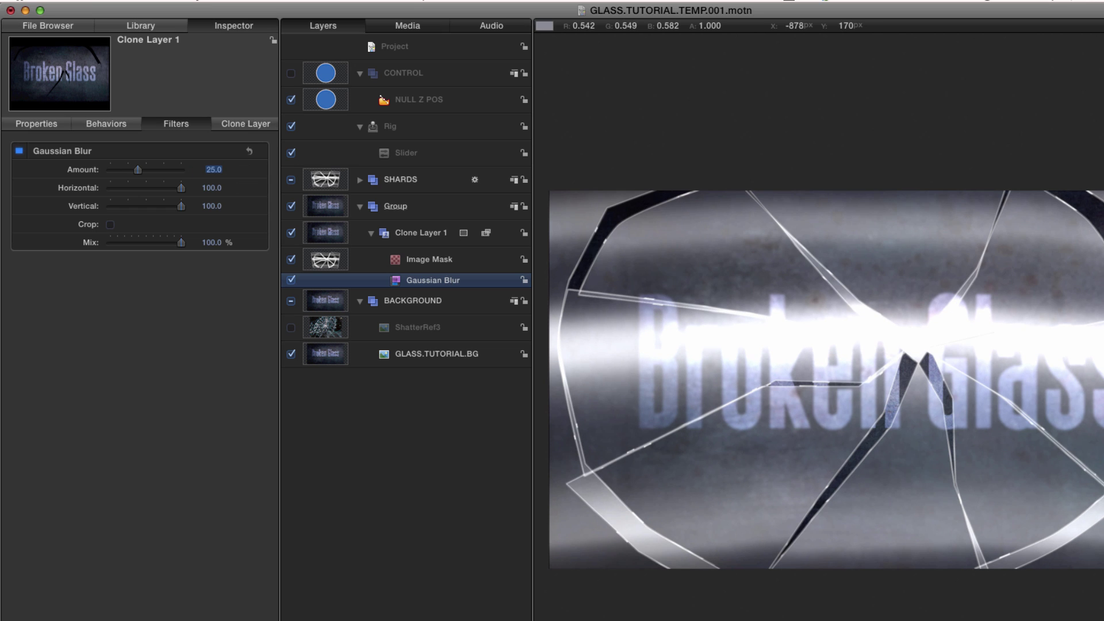
pyautogui.write('30')
pyautogui.press('Return')
pyautogui.write('50')
pyautogui.press('Return')
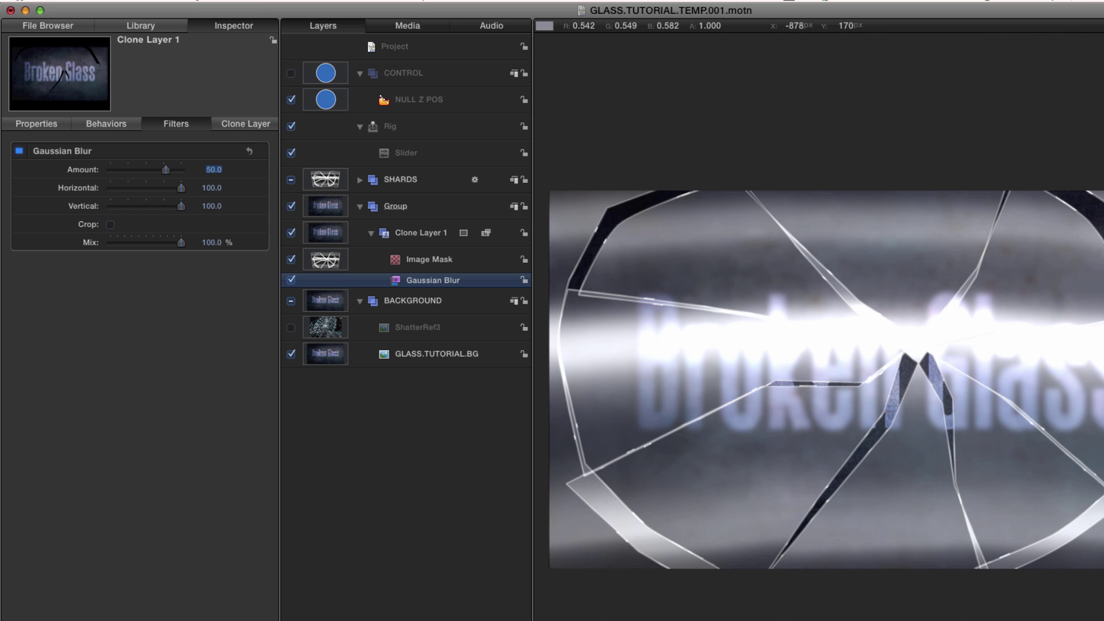
pyautogui.write('20')
pyautogui.press('Return')
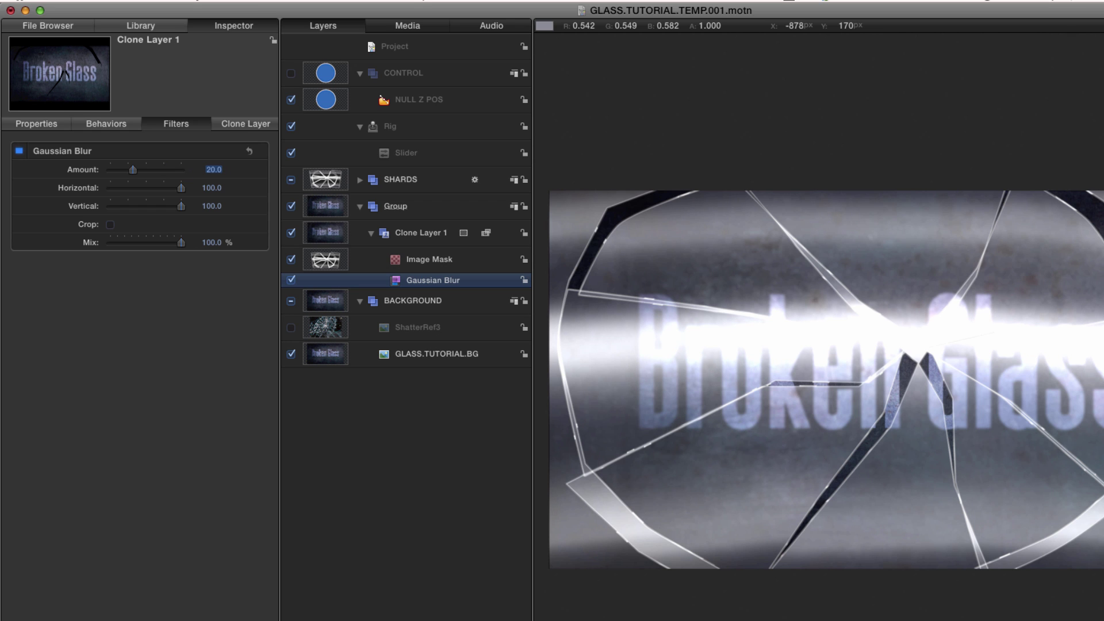
# Set the clone layer's scale to 102% and play the animation to judge the refraction.
pyautogui.click(328, 235)
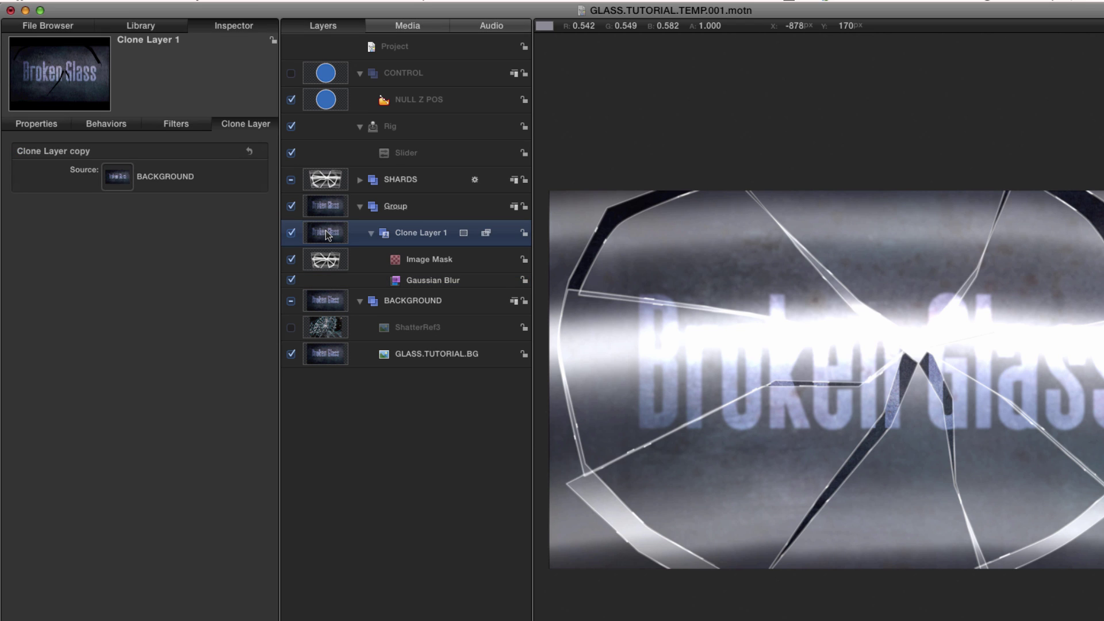
pyautogui.press('F1')
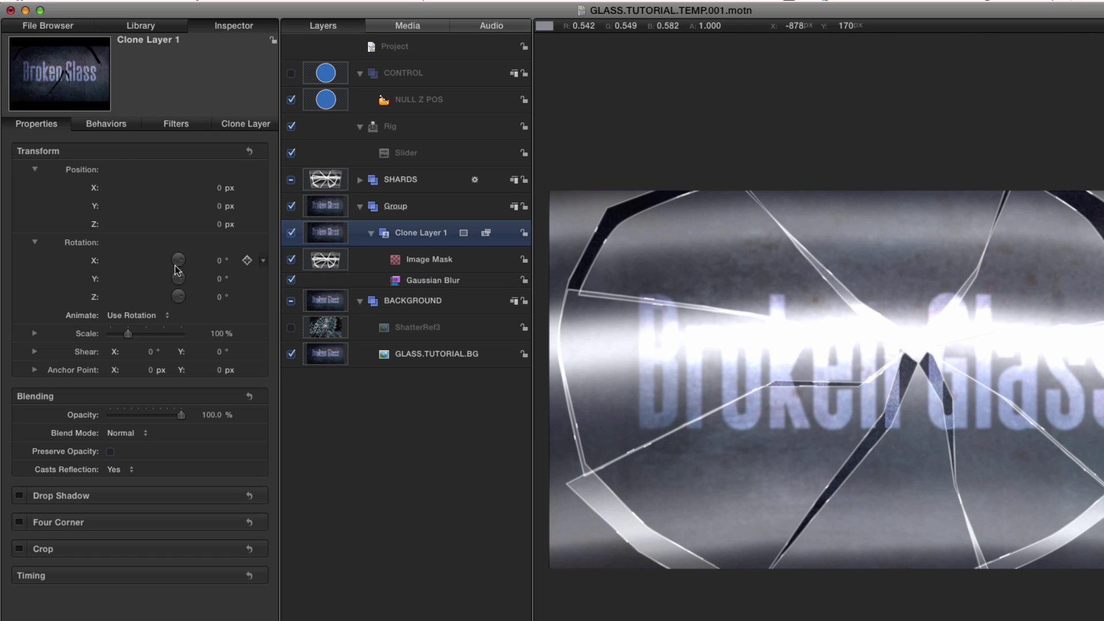
pyautogui.click(220, 334)
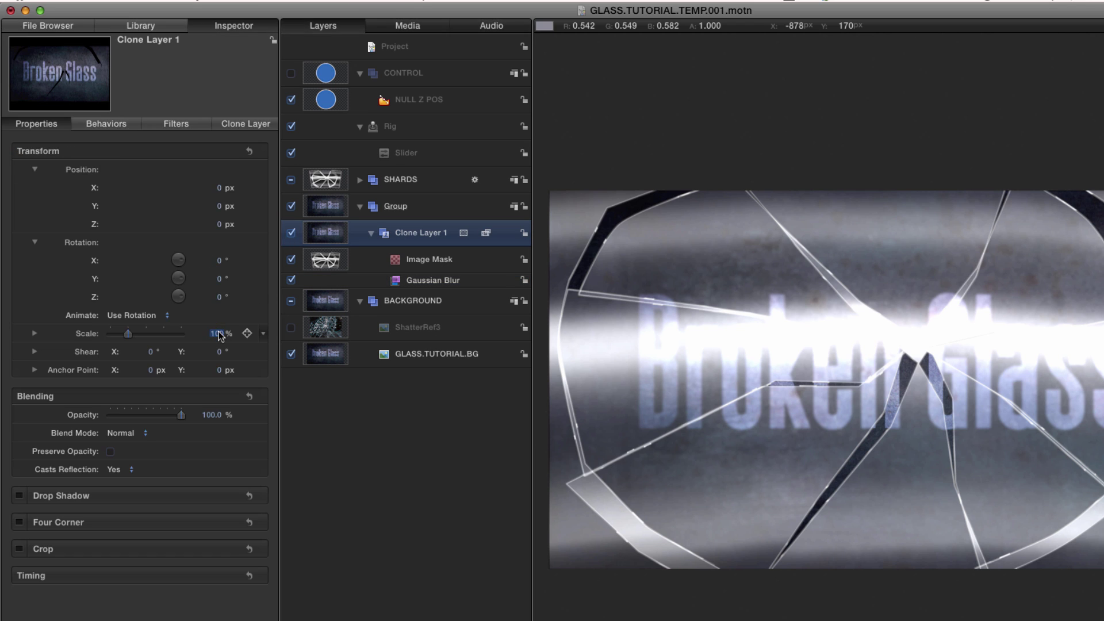
pyautogui.write('1')
pyautogui.press('Return')
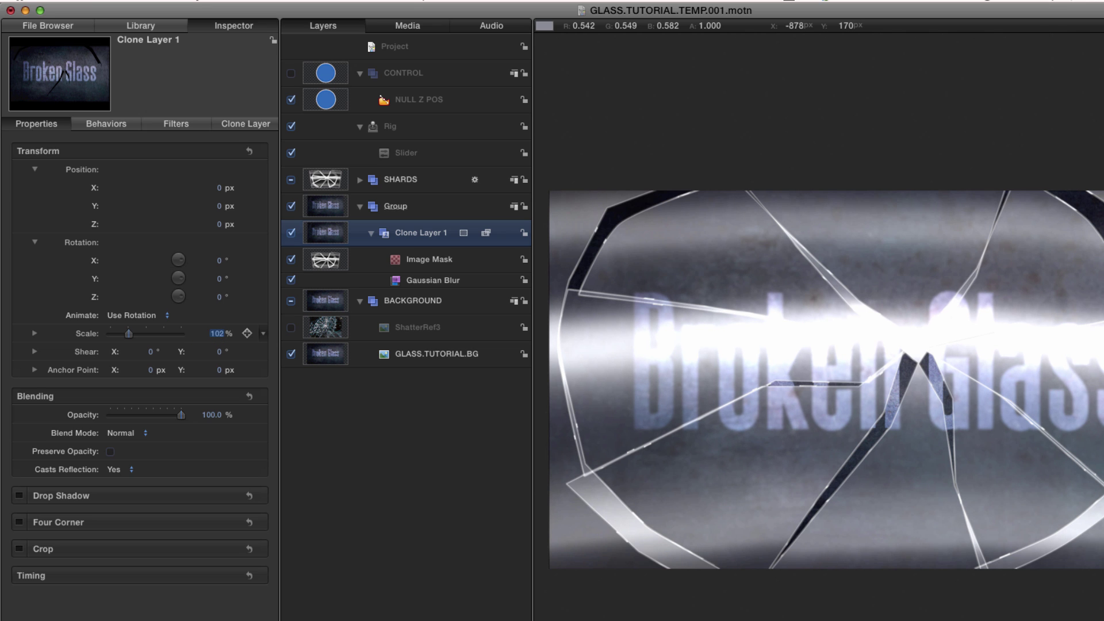
pyautogui.click(822, 620)
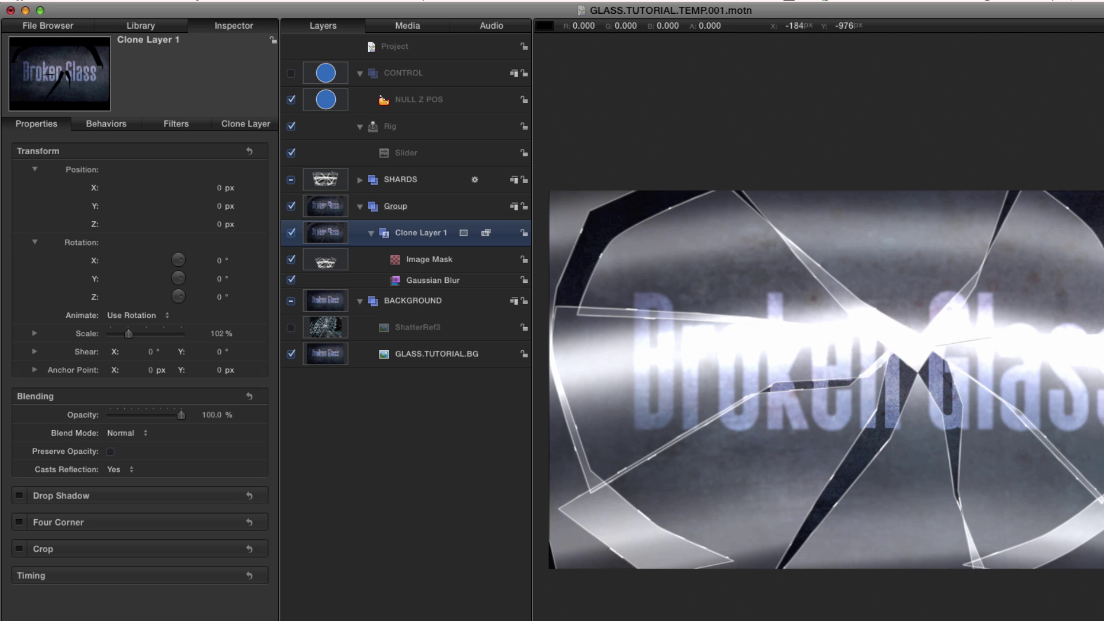
pyautogui.click(821, 620)
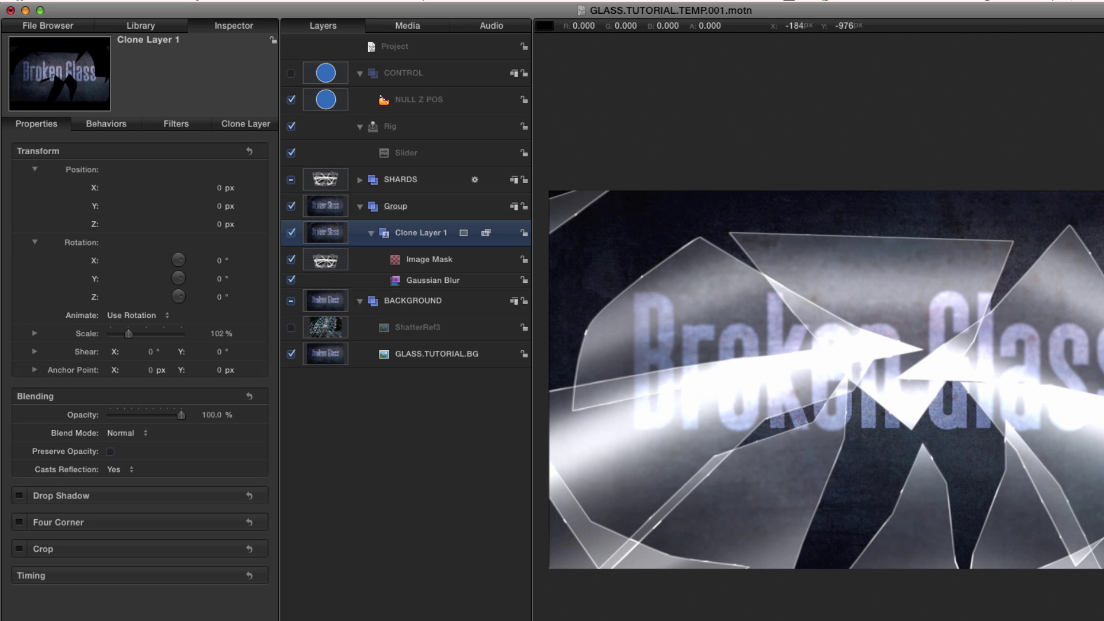
# Try a scale of 105% on the clone layer and settle on 103%.
pyautogui.click(217, 334)
pyautogui.write('1')
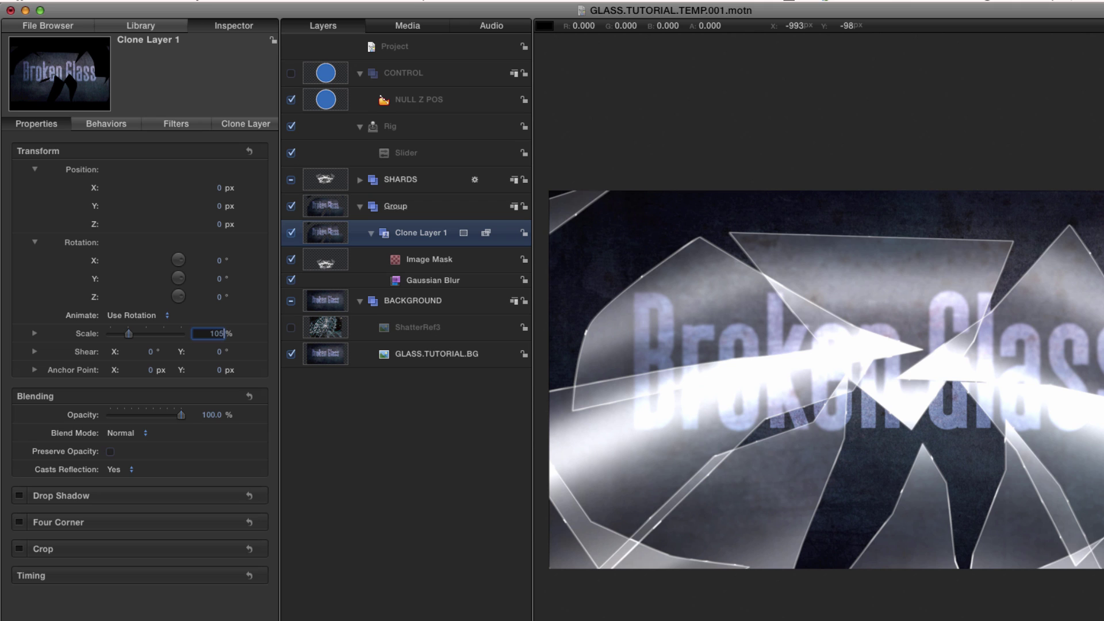
pyautogui.write('05')
pyautogui.press('Return')
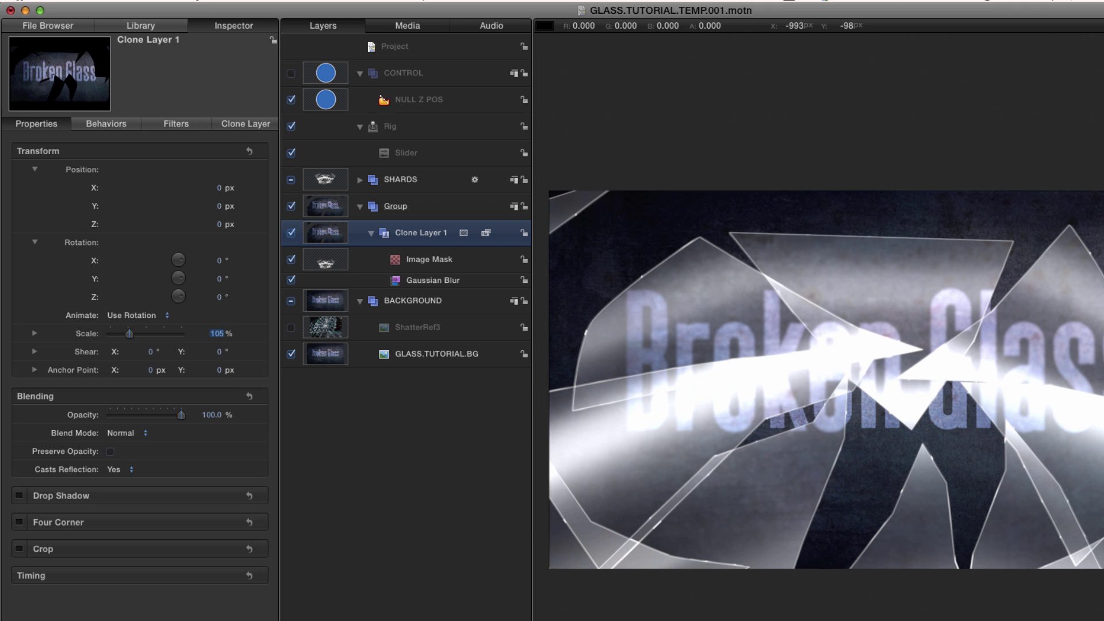
pyautogui.write('1')
pyautogui.press('Return')
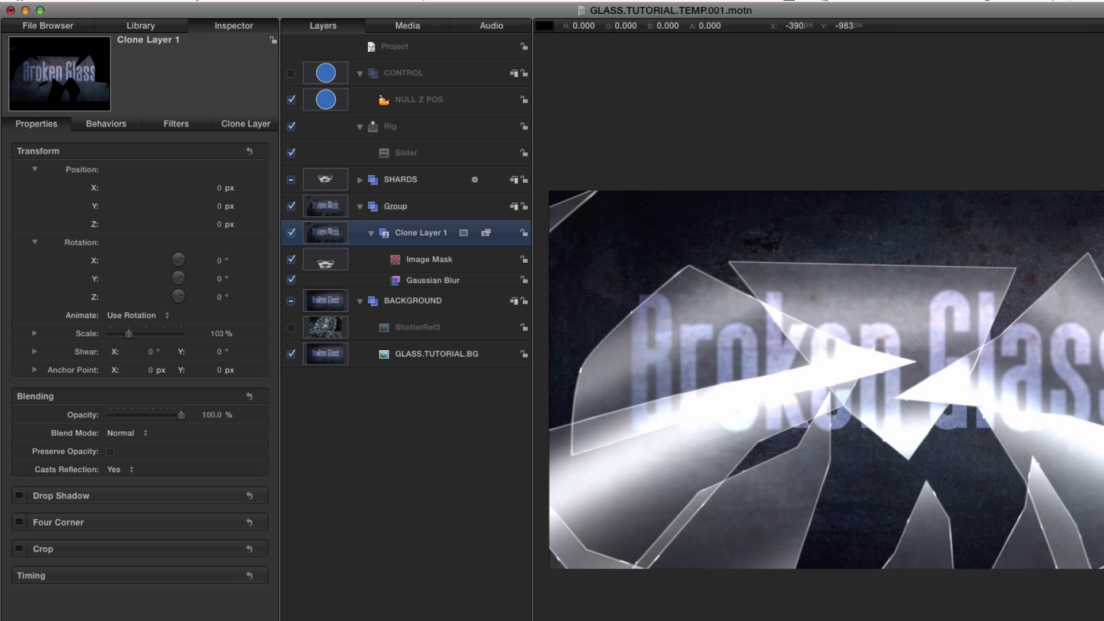
# Add a new light to the project and switch the existing 2D groups to 3D.
pyautogui.click(404, 46)
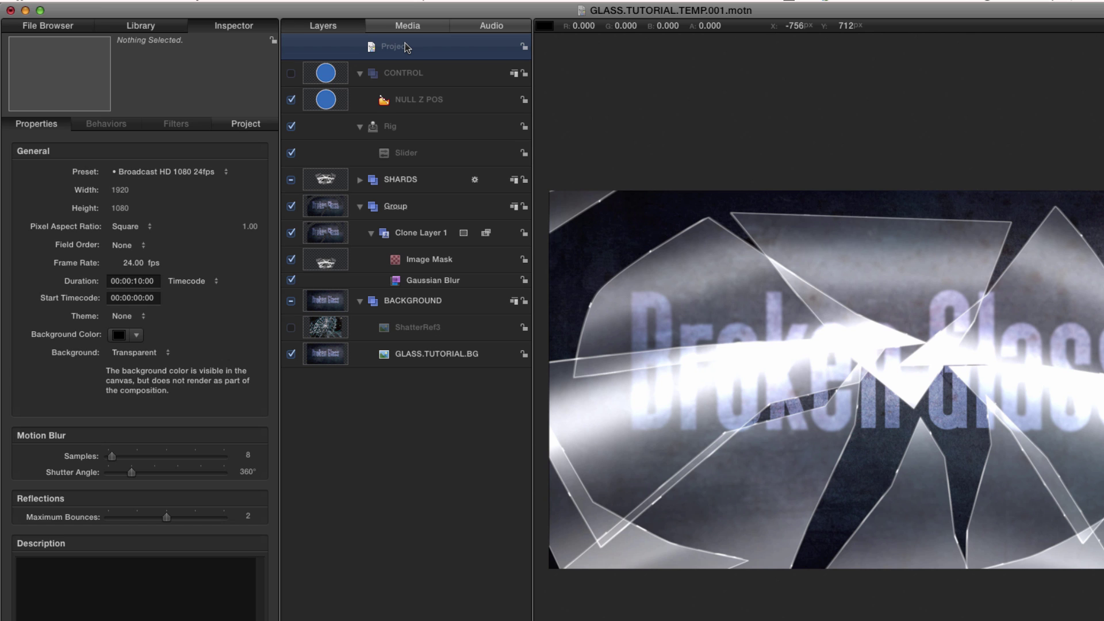
pyautogui.press('super+shift+l')
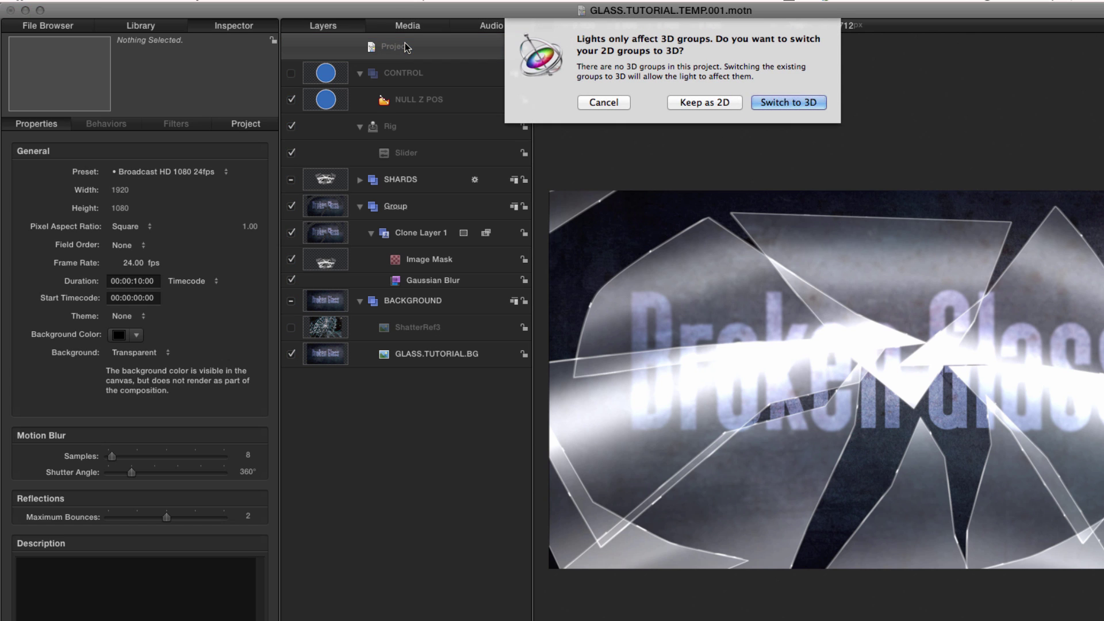
pyautogui.click(805, 108)
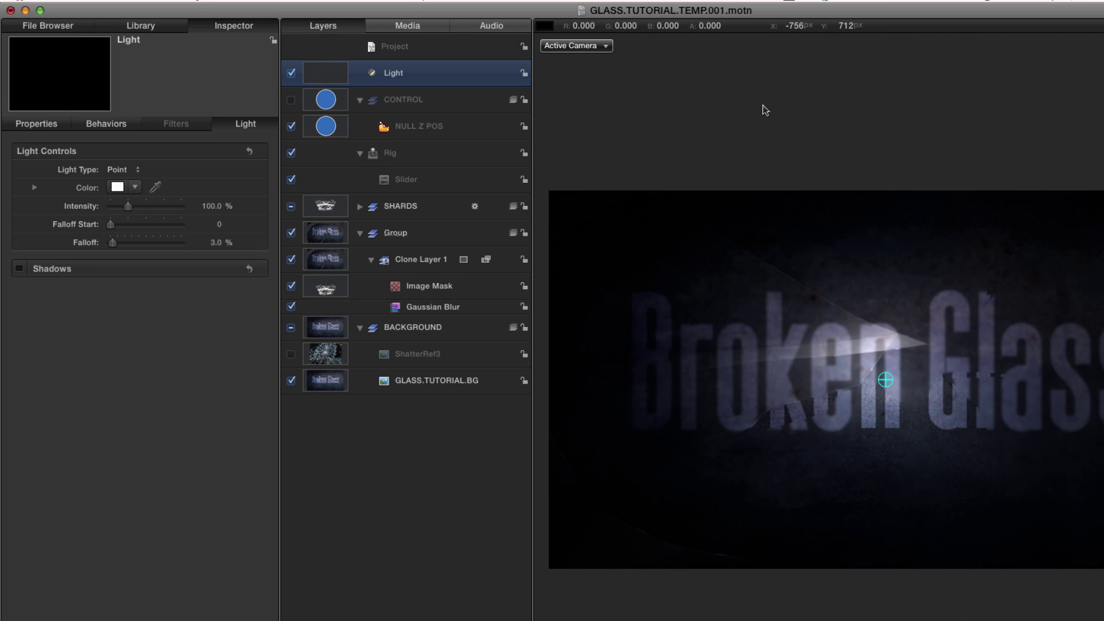
# Set the light's Z position to 750 px.
pyautogui.click(40, 124)
pyautogui.click(246, 124)
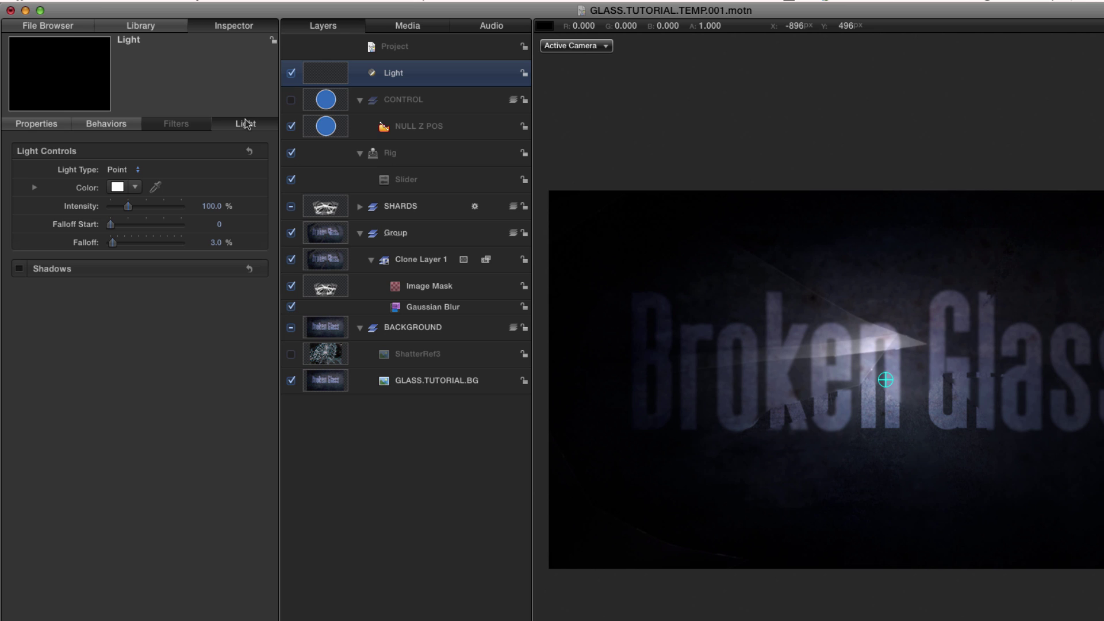
pyautogui.press('F1')
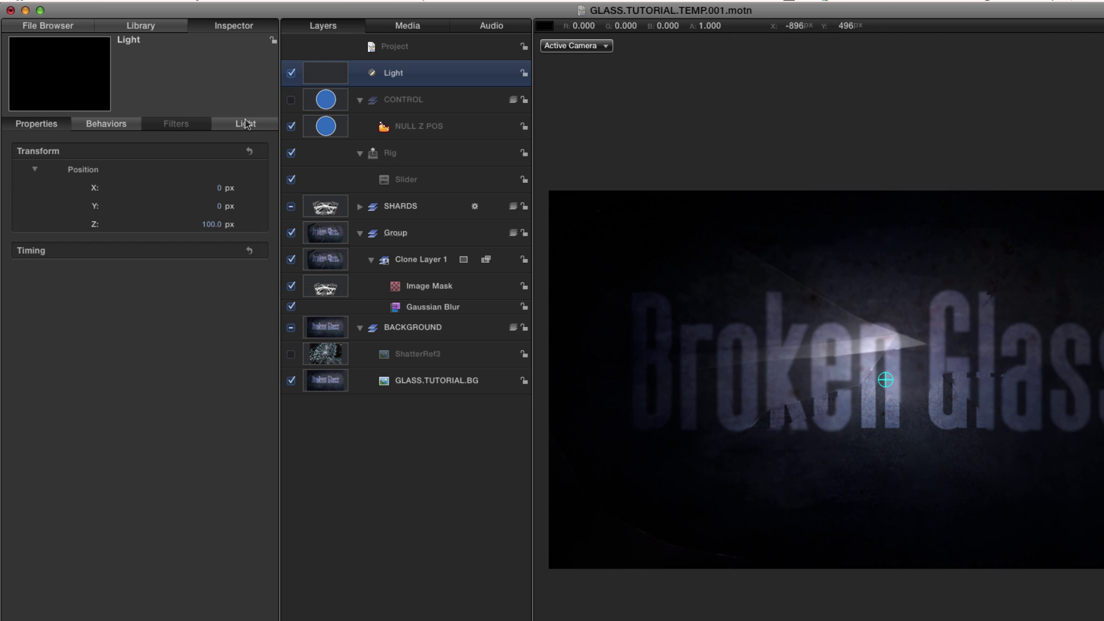
pyautogui.click(210, 225)
pyautogui.write('750')
pyautogui.press('Return')
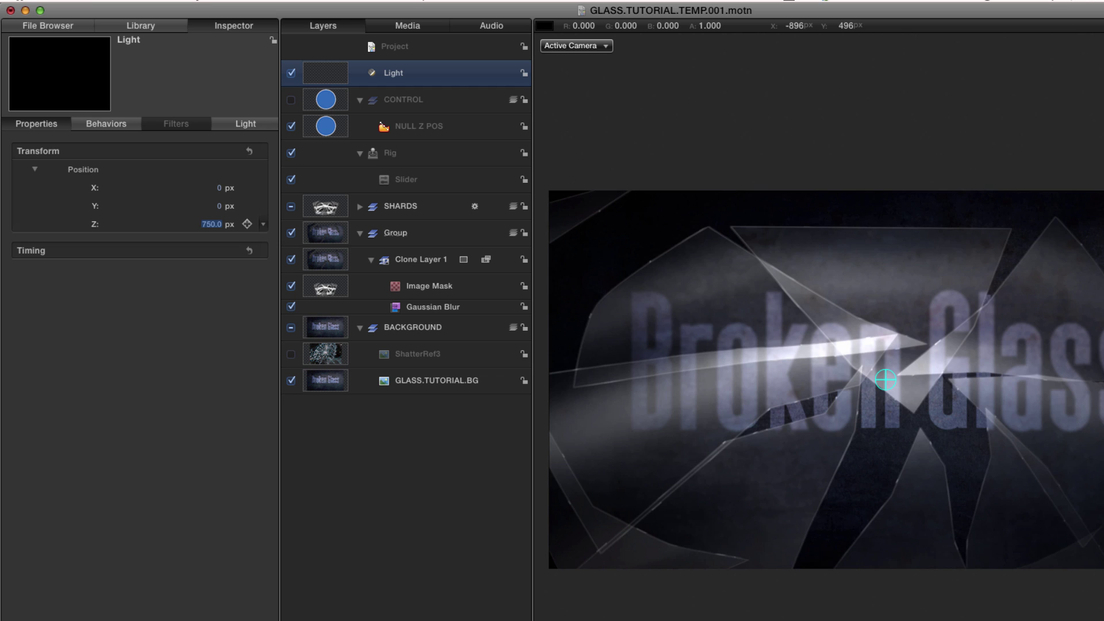
# Set the point light's intensity to 300% and its falloff to 5%.
pyautogui.click(246, 125)
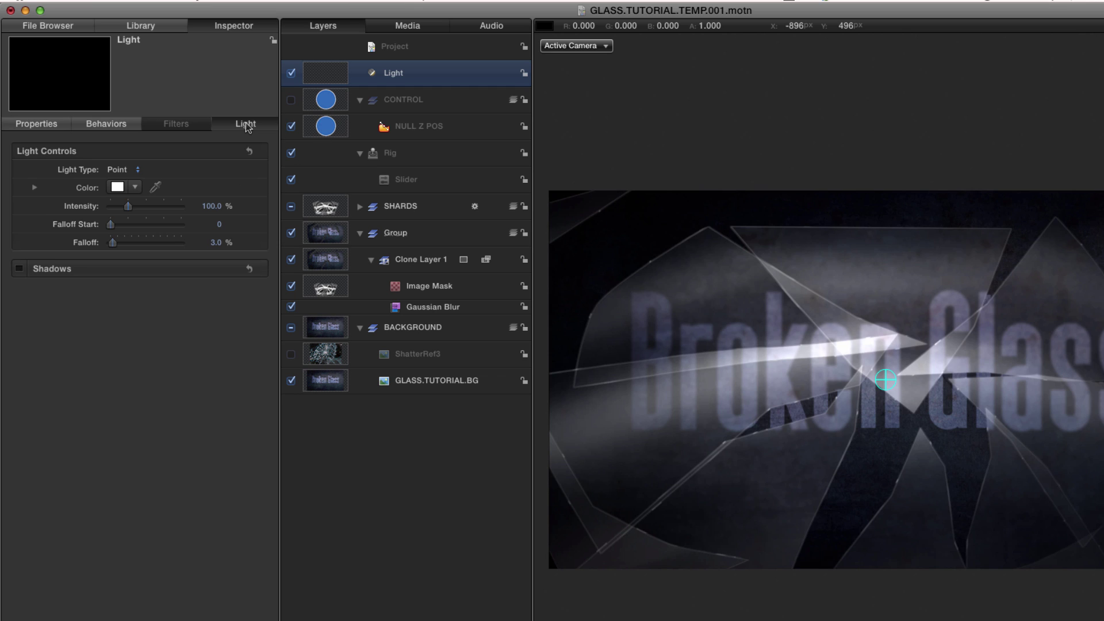
pyautogui.click(211, 206)
pyautogui.write('300')
pyautogui.press('Return')
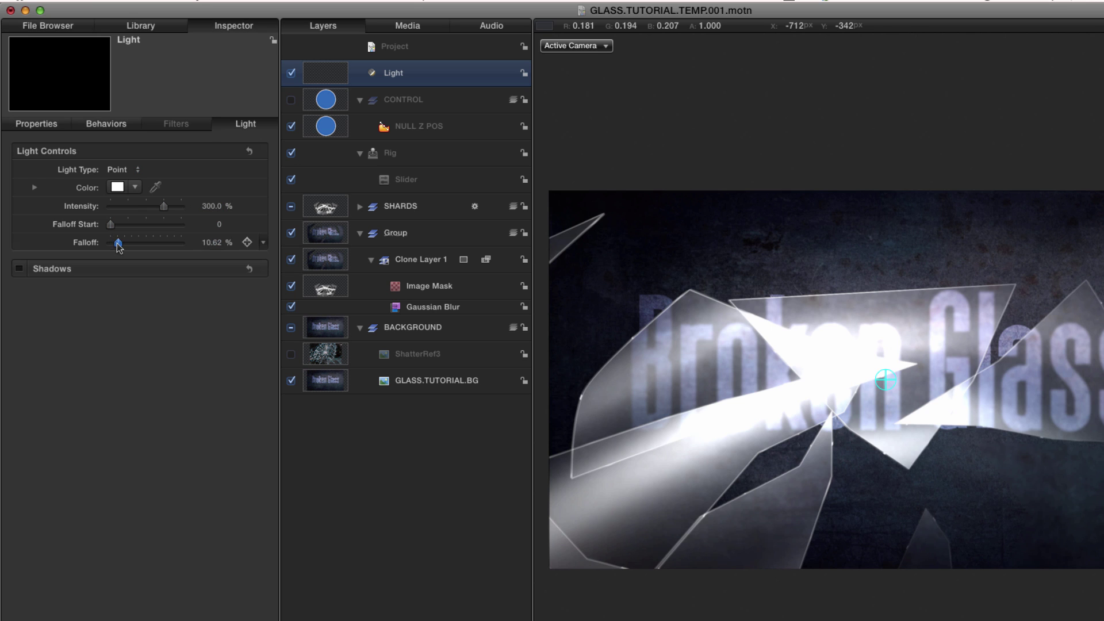
pyautogui.moveTo(113, 242)
pyautogui.mouseDown()
pyautogui.moveTo(125, 243)
pyautogui.moveTo(114, 245)
pyautogui.mouseUp()
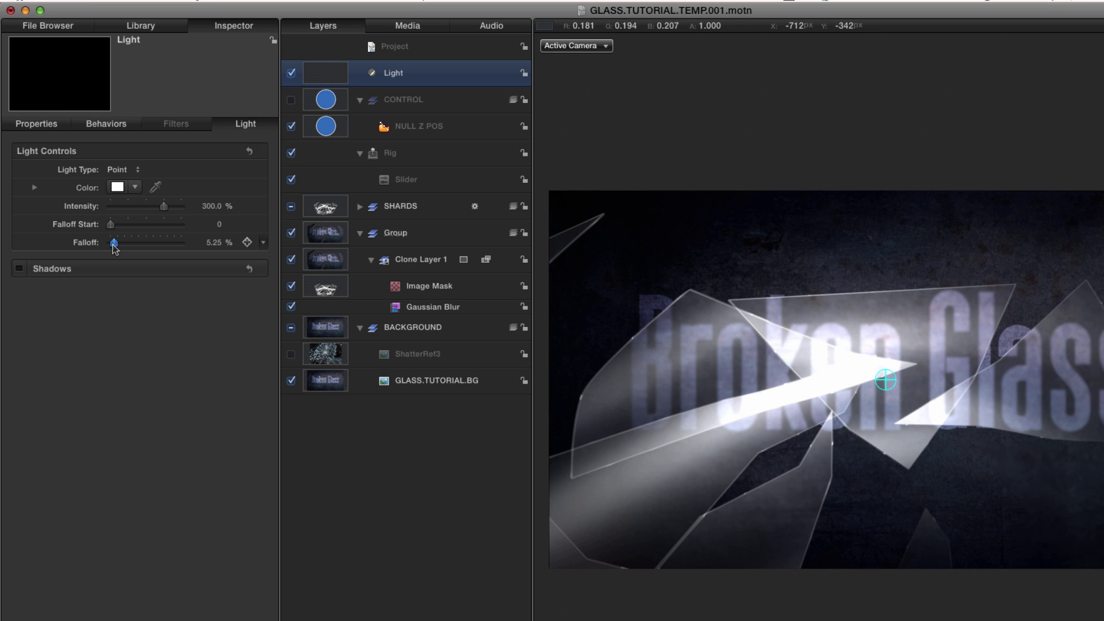
pyautogui.doubleClick(211, 243)
pyautogui.write('5')
pyautogui.press('Return')
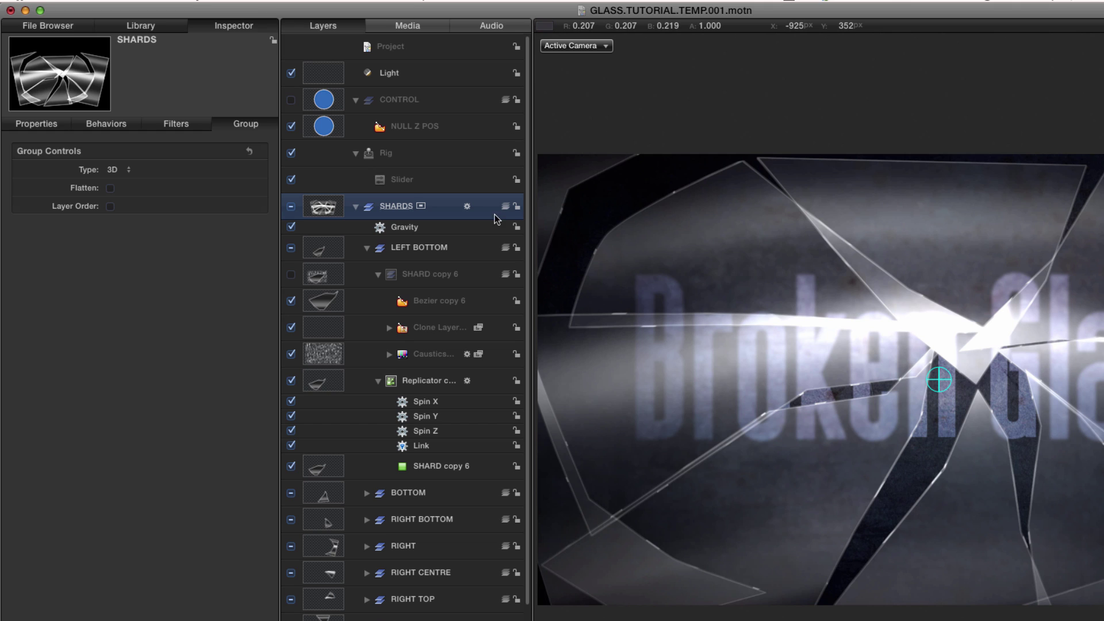
# Set the rig's slider to 10 to control the ranks of all shard replicators, and play the animation.
pyautogui.click(409, 178)
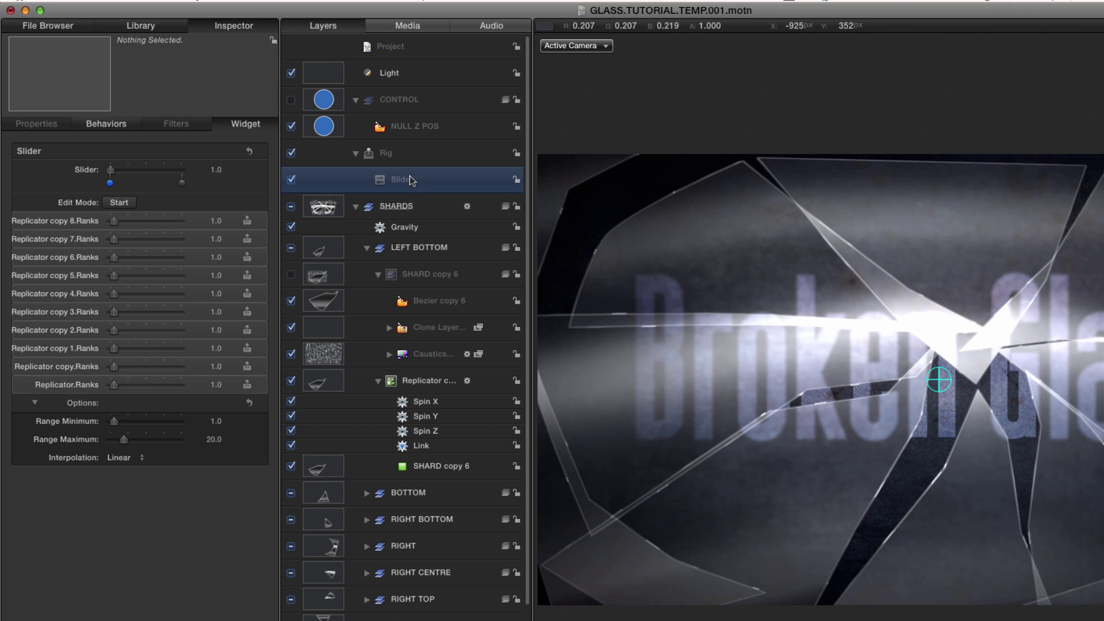
pyautogui.click(217, 170)
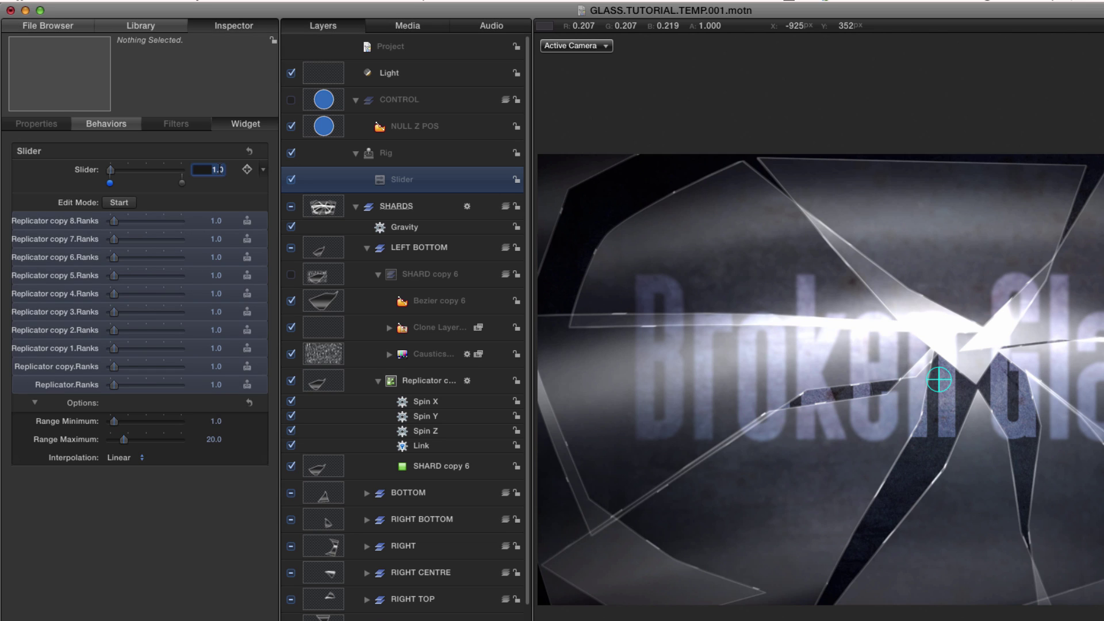
pyautogui.write('10')
pyautogui.press('Return')
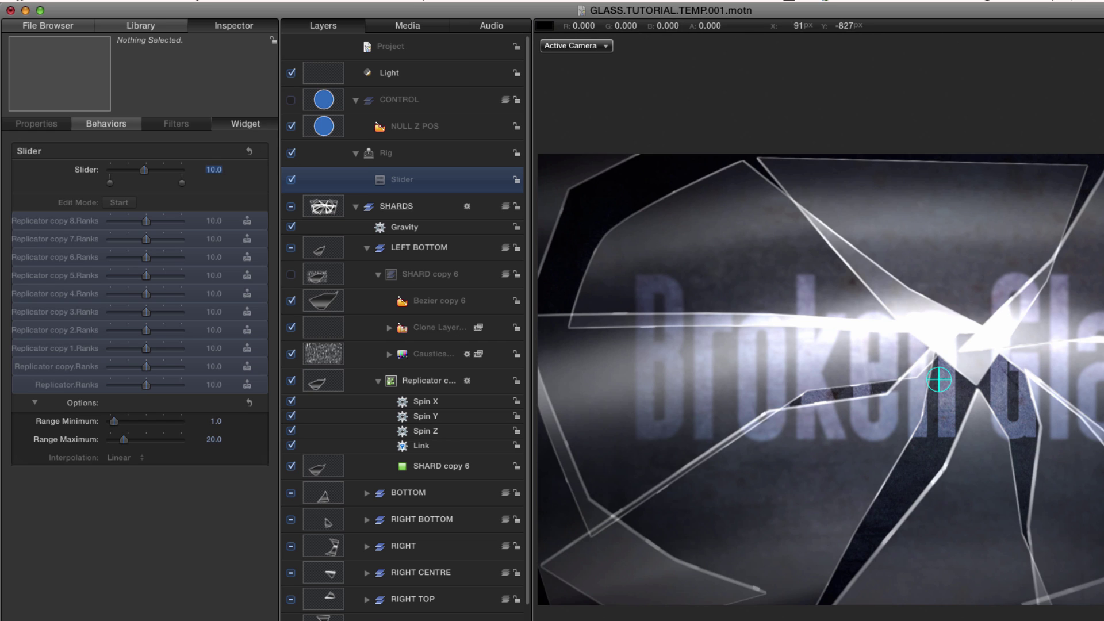
pyautogui.click(976, 620)
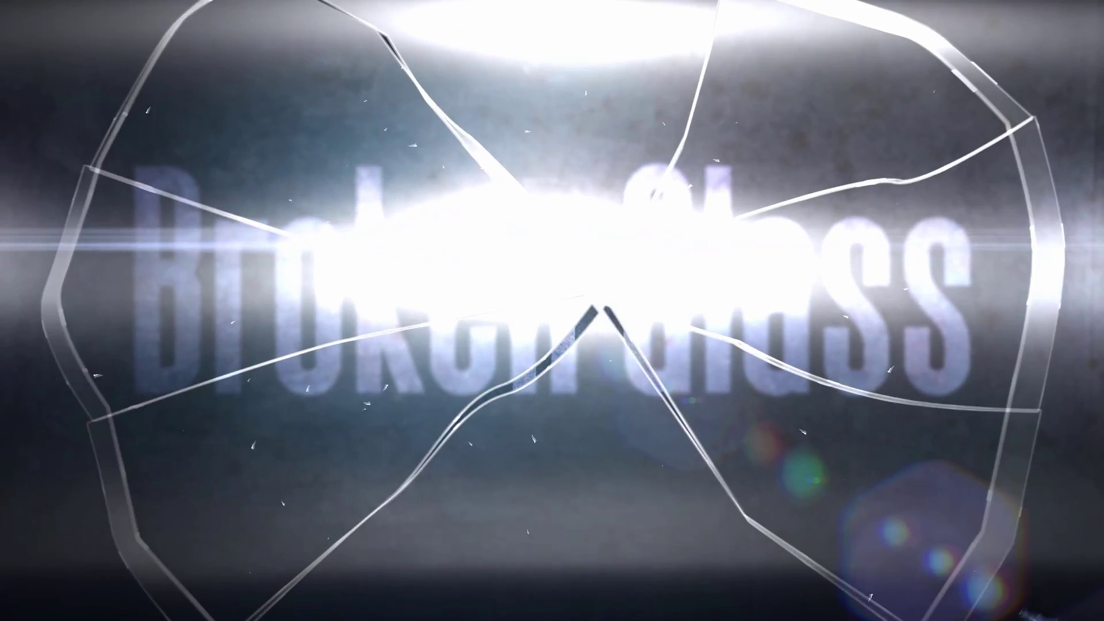